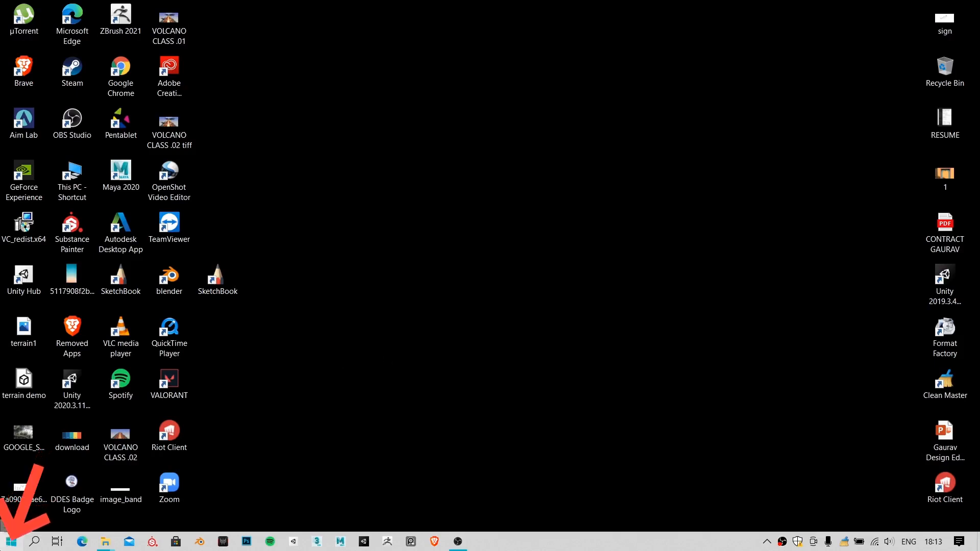
Step: Launch OpenShot Video Editor through a system search for "open", restore its window to a smaller size and maximize it again
{"action": "left_click", "coordinate": [20, 545]}
{"action": "type", "text": "op"}
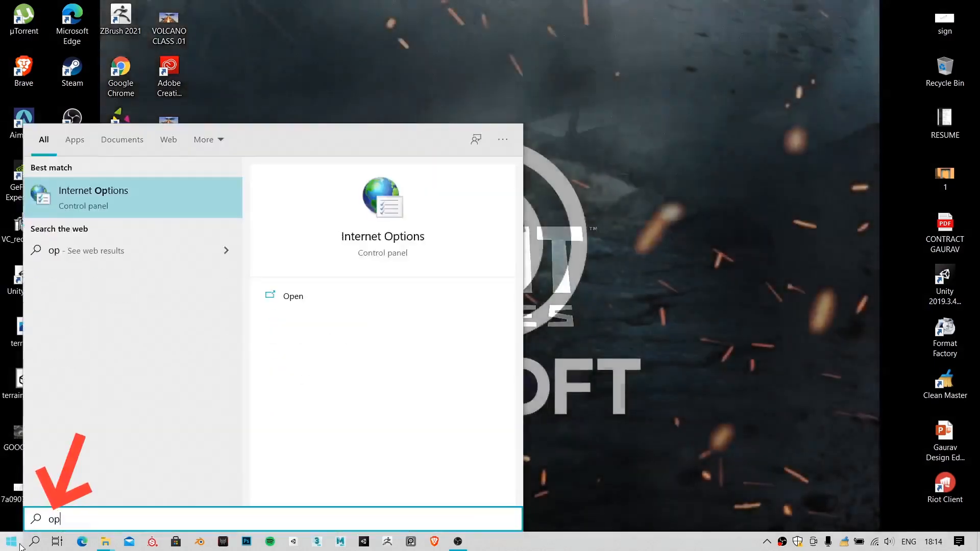
{"action": "type", "text": "en"}
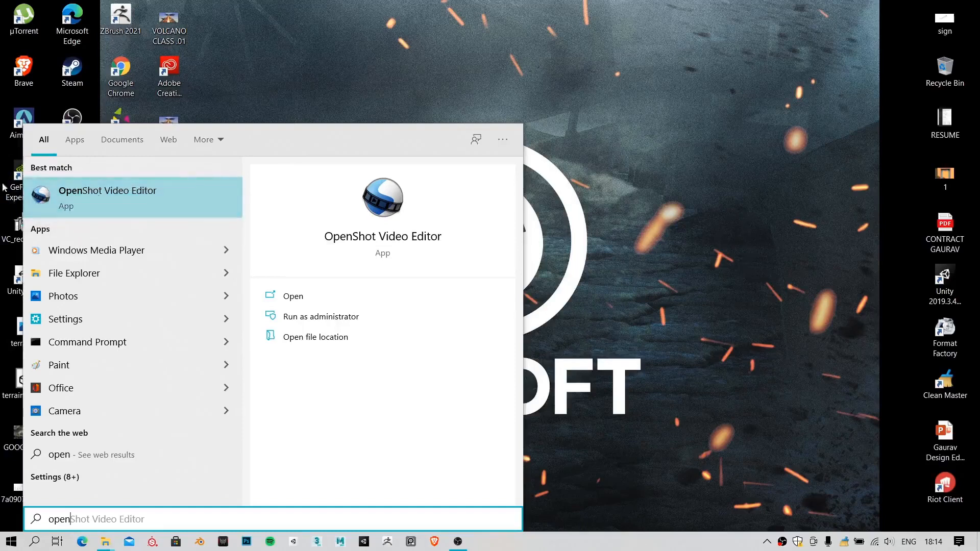
{"action": "left_click", "coordinate": [124, 198]}
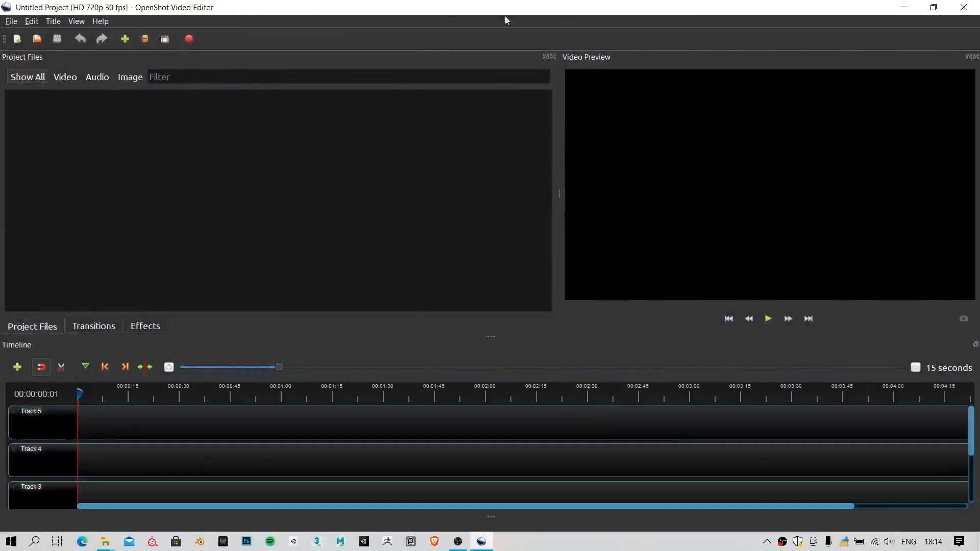
{"action": "double_click", "coordinate": [62, 10]}
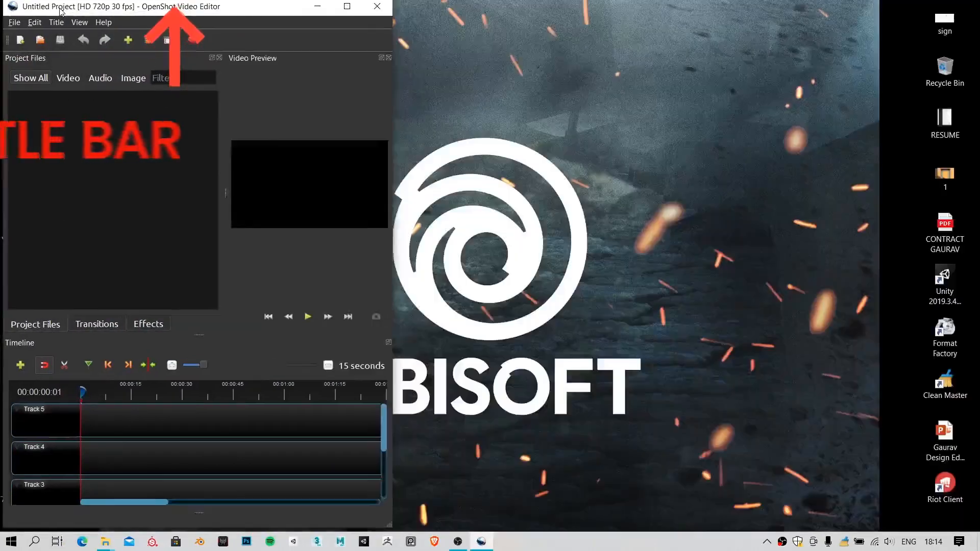
{"action": "double_click", "coordinate": [197, 9]}
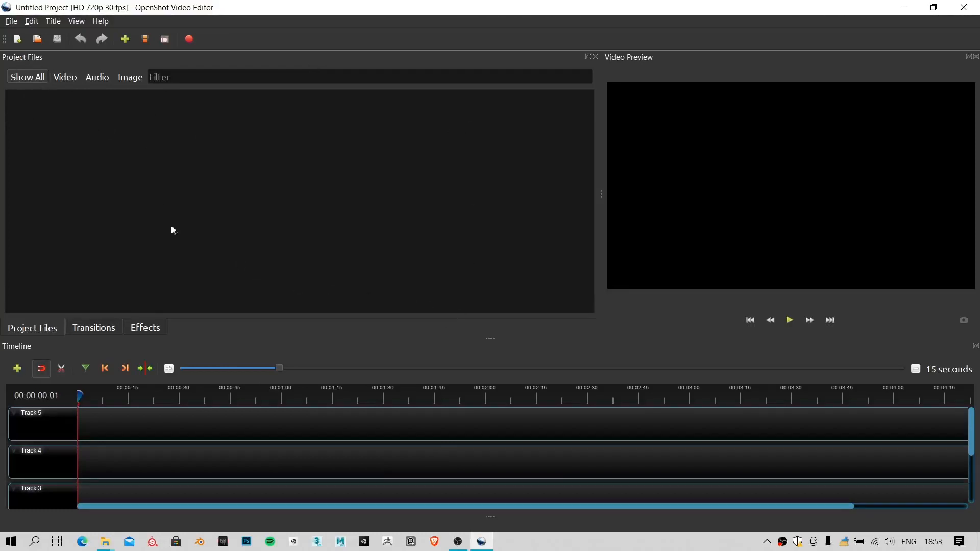
Step: Import the Complete animation video into the project files from the turbine folder inside turbine animation main on the WORK (F:) drive
{"action": "right_click", "coordinate": [241, 141]}
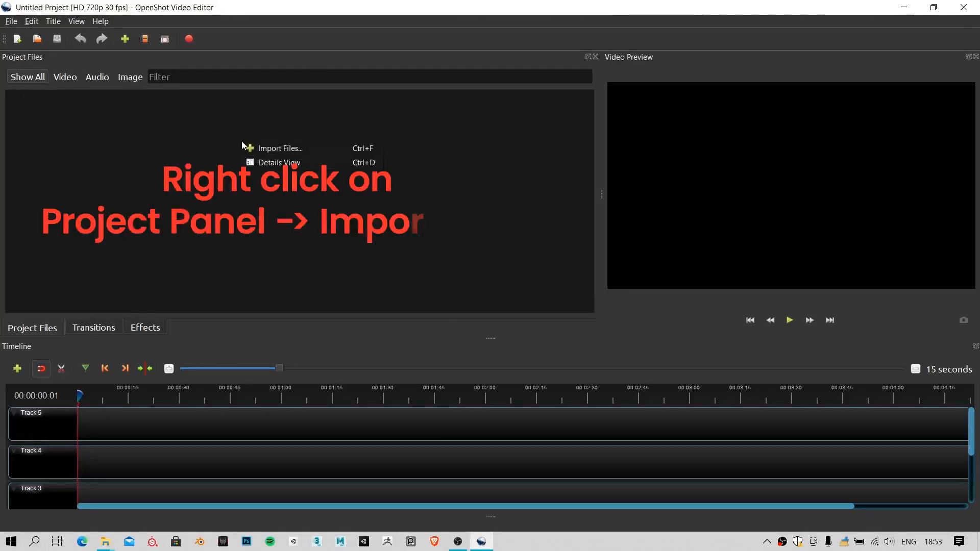
{"action": "left_click", "coordinate": [275, 147]}
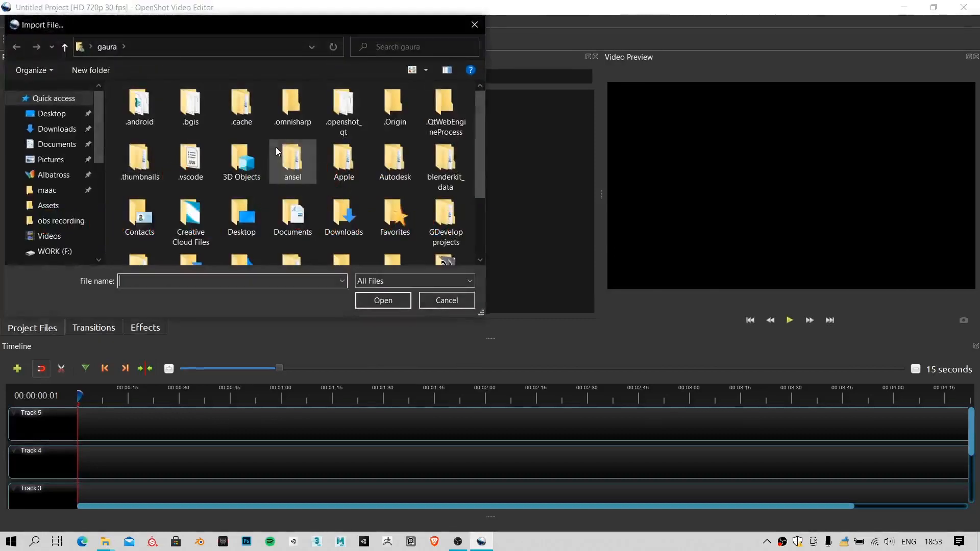
{"action": "scroll", "coordinate": [242, 133], "scroll_direction": "down", "scroll_amount": 3}
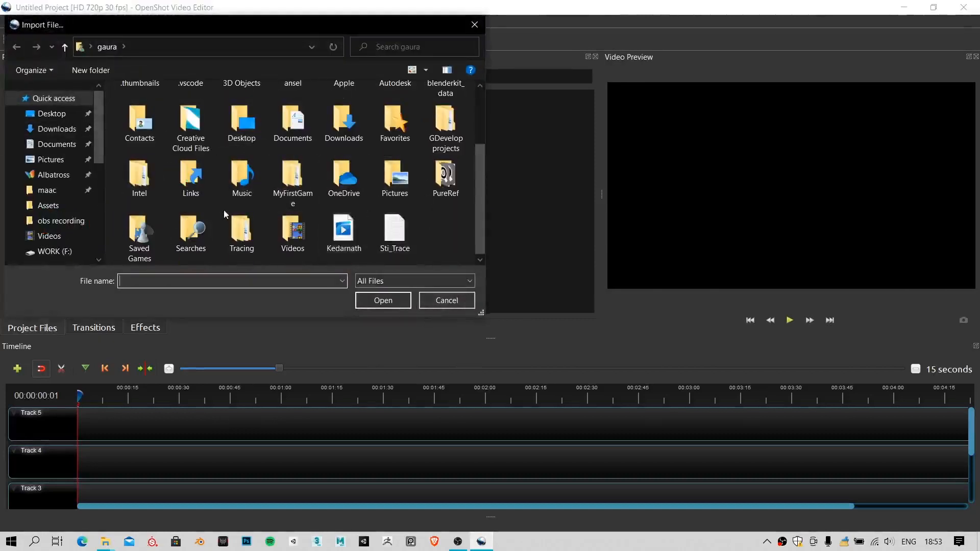
{"action": "scroll", "coordinate": [234, 214], "scroll_direction": "up", "scroll_amount": 1}
{"action": "scroll", "coordinate": [30, 204], "scroll_direction": "down", "scroll_amount": 5}
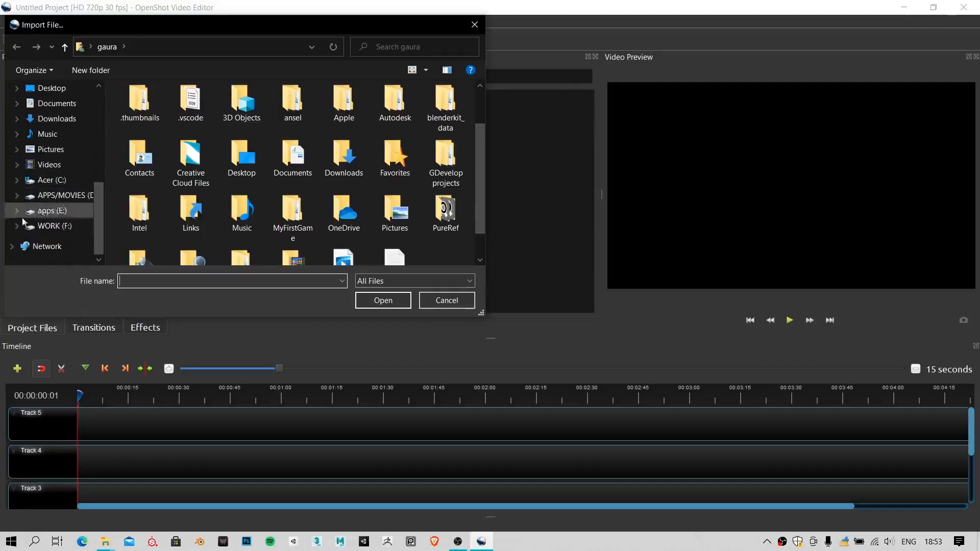
{"action": "left_click", "coordinate": [46, 216]}
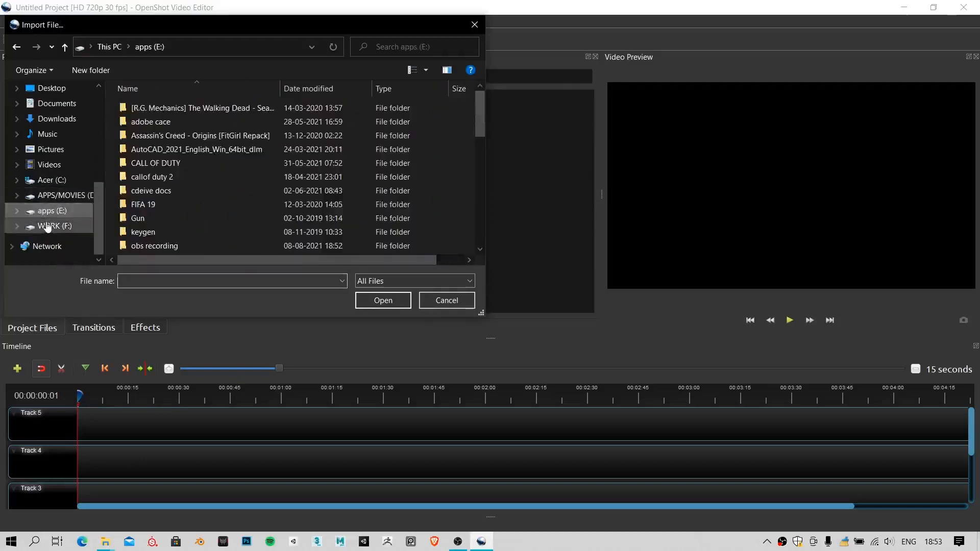
{"action": "left_click", "coordinate": [47, 225]}
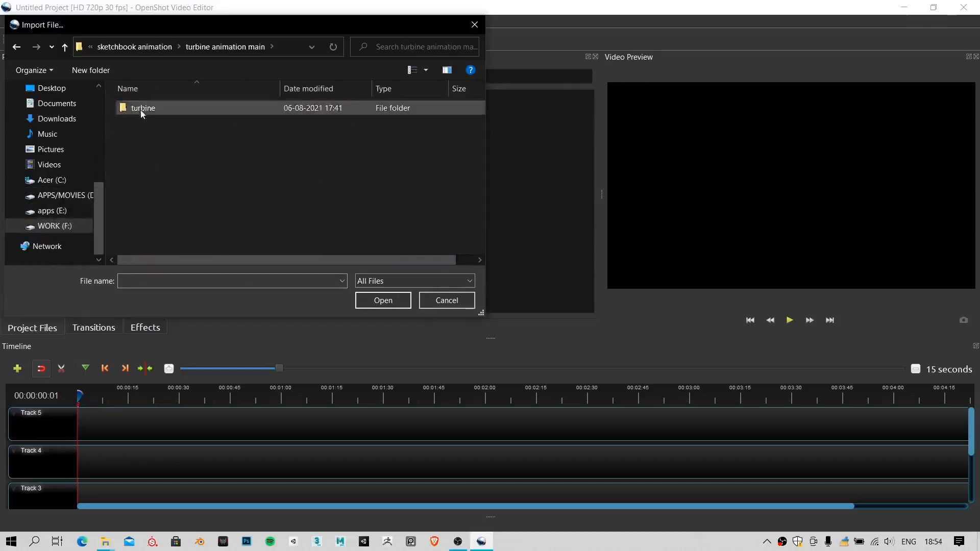
{"action": "double_click", "coordinate": [142, 114]}
{"action": "left_click", "coordinate": [161, 133]}
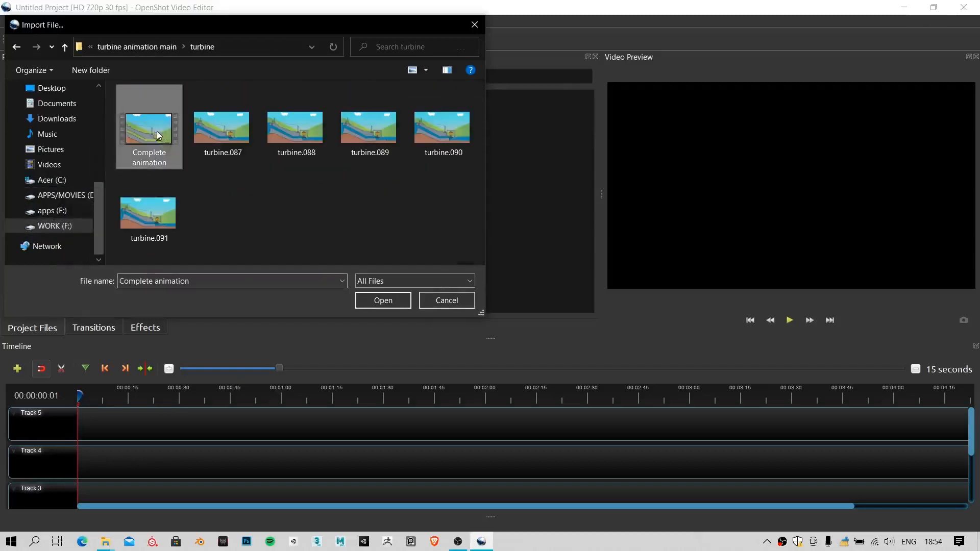
{"action": "left_click", "coordinate": [379, 302]}
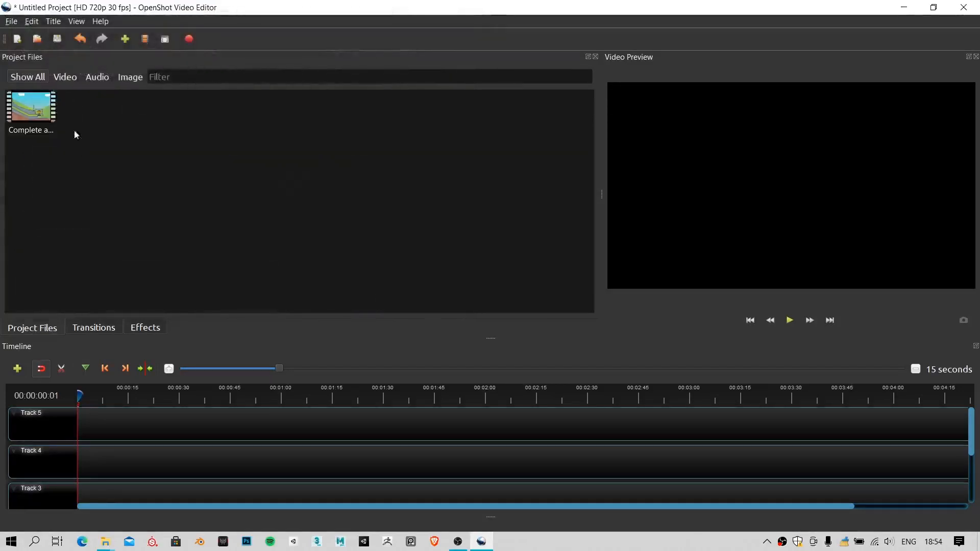
Step: Try to import turbine.087 from the turbine folder as an image sequence
{"action": "left_click", "coordinate": [37, 112]}
{"action": "left_click_drag", "start_coordinate": [36, 109], "coordinate": [72, 136]}
{"action": "right_click", "coordinate": [157, 125]}
{"action": "left_click", "coordinate": [175, 129]}
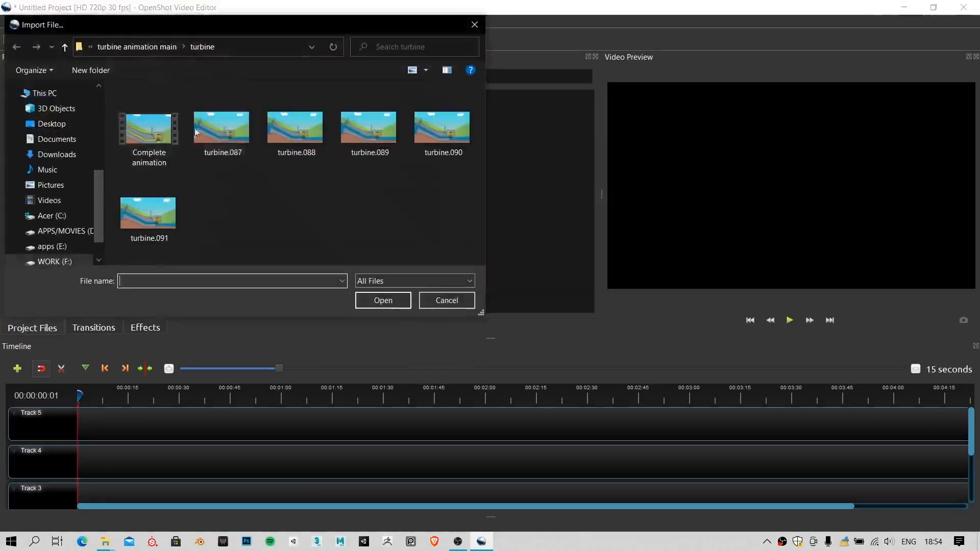
{"action": "left_click", "coordinate": [149, 131]}
{"action": "left_click", "coordinate": [221, 130]}
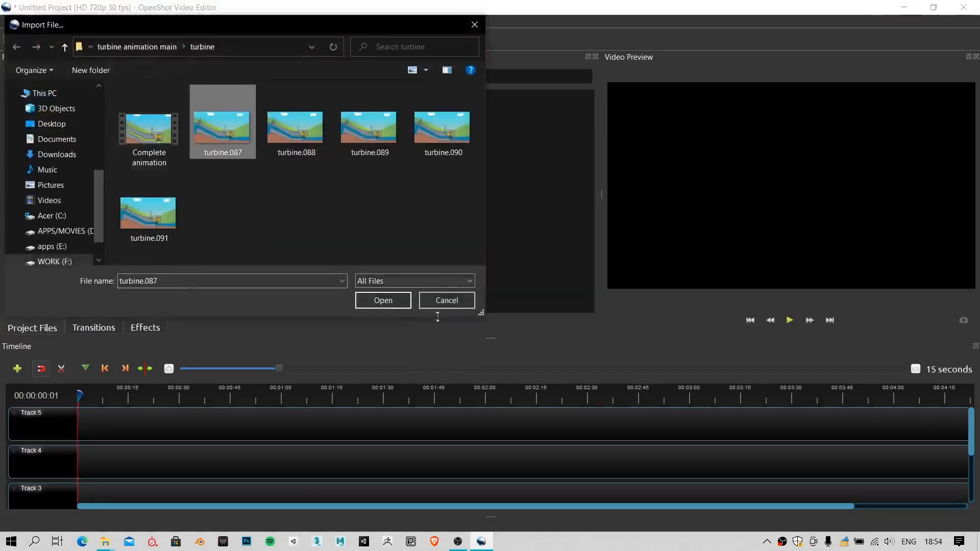
{"action": "left_click_drag", "start_coordinate": [151, 46], "coordinate": [253, 117]}
{"action": "left_click", "coordinate": [296, 130]}
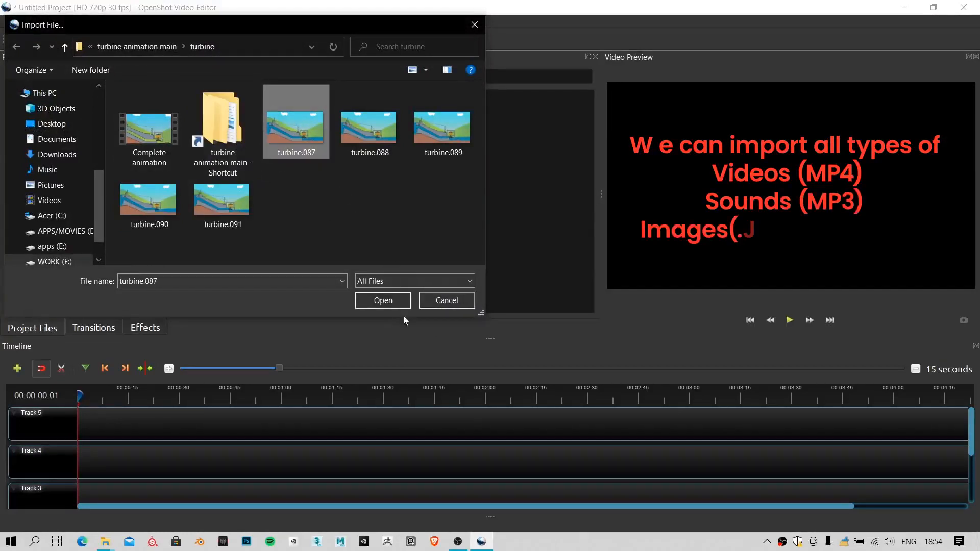
{"action": "left_click", "coordinate": [382, 301]}
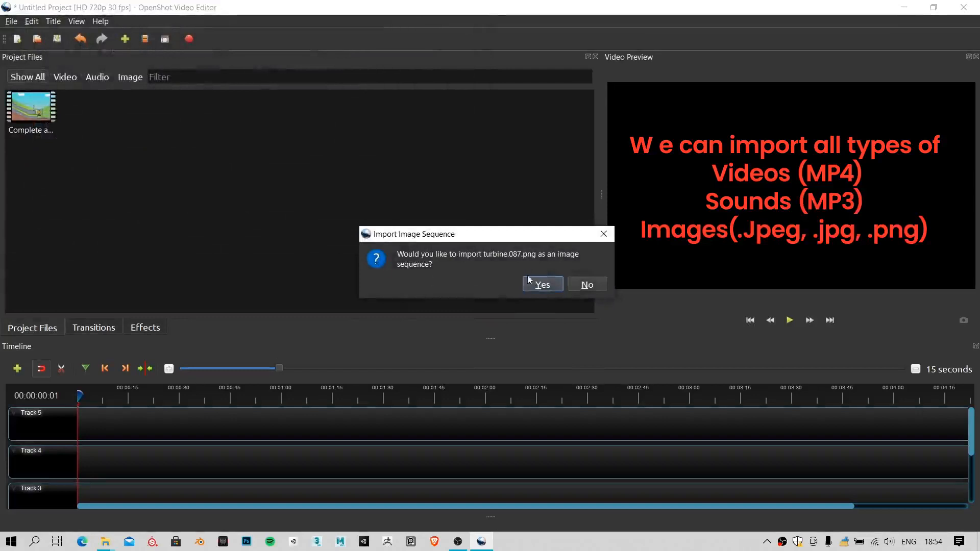
{"action": "left_click", "coordinate": [543, 285]}
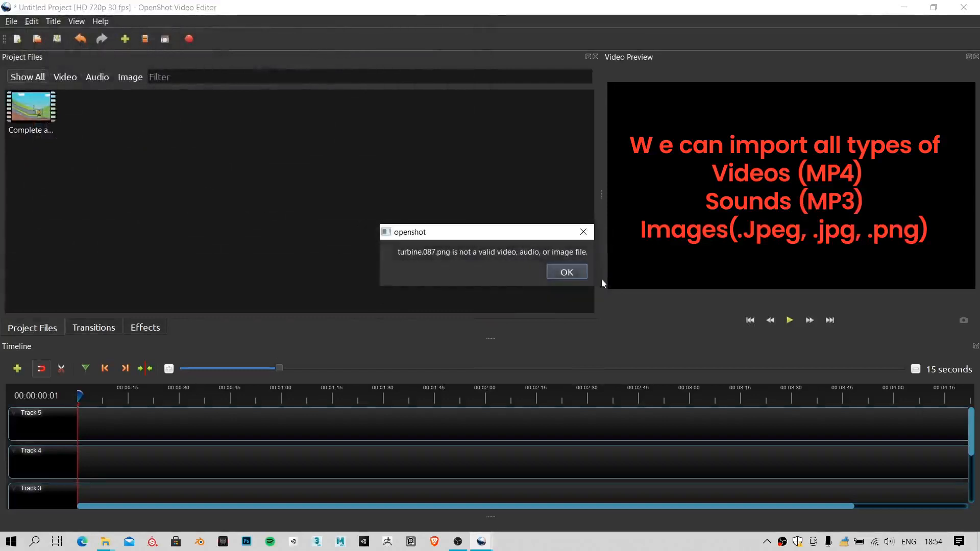
{"action": "left_click", "coordinate": [566, 272]}
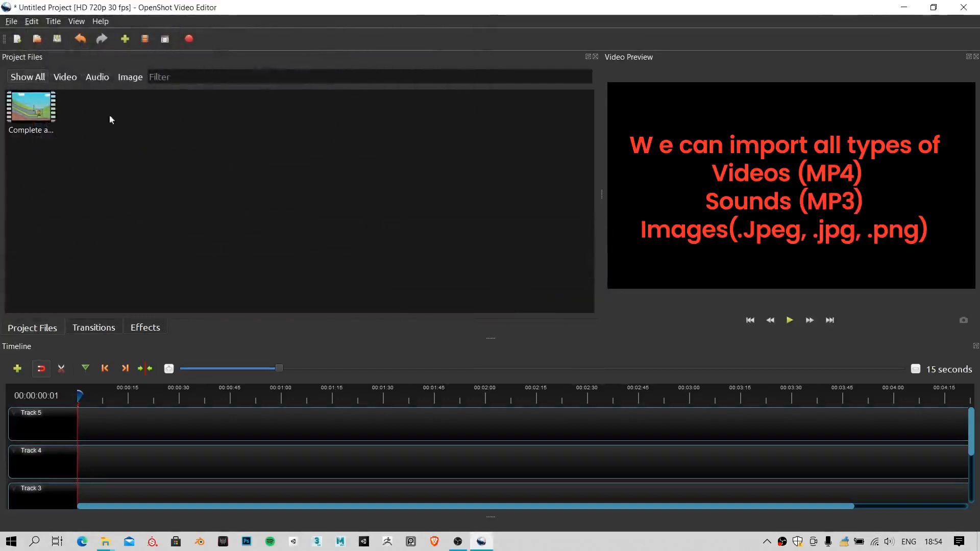
Step: Import the Bg image into the project files from the Assets folder inside sketchbook animation
{"action": "right_click", "coordinate": [126, 137]}
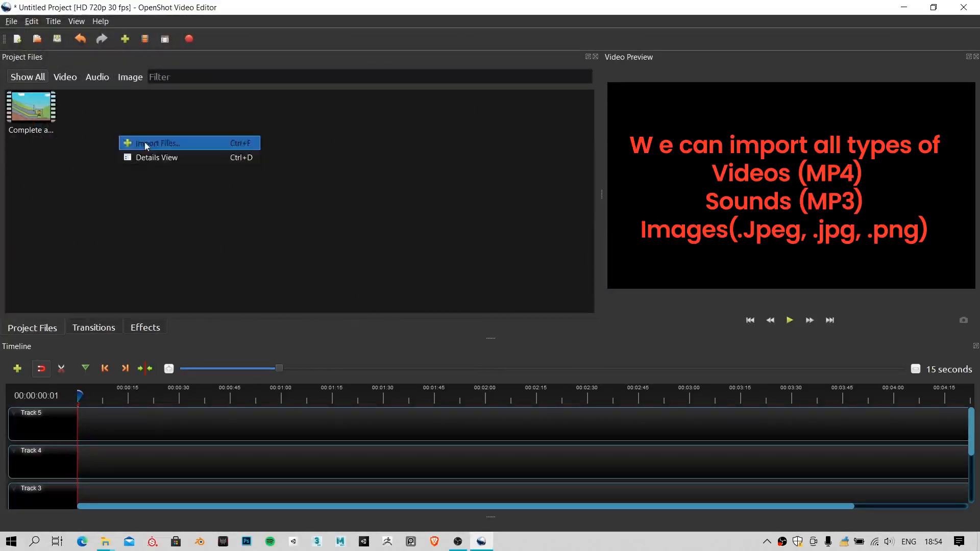
{"action": "left_click", "coordinate": [145, 142]}
{"action": "left_click", "coordinate": [169, 48]}
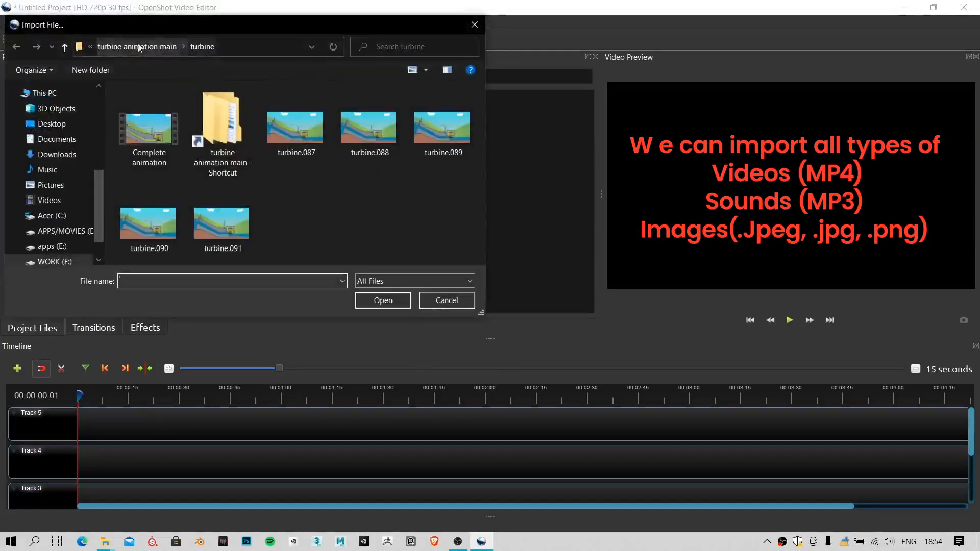
{"action": "left_click", "coordinate": [158, 47]}
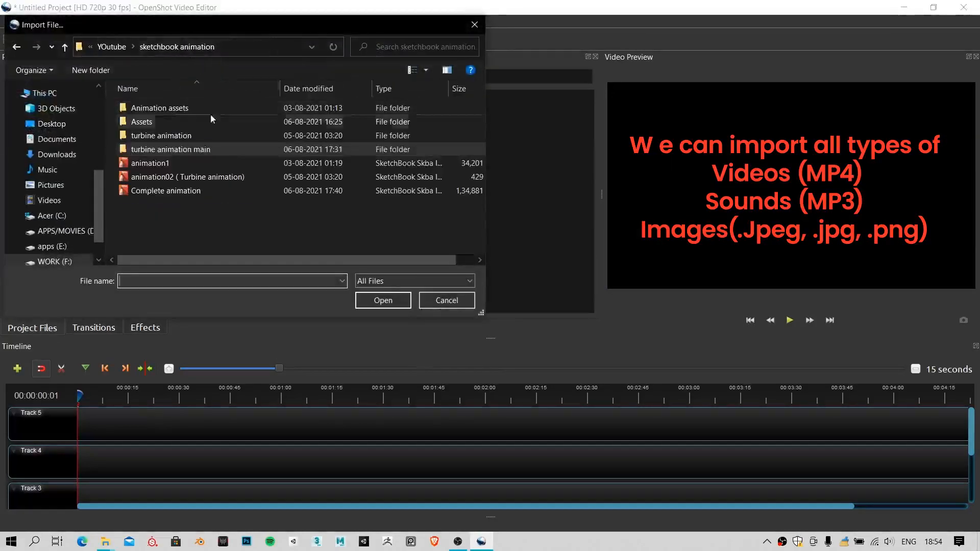
{"action": "double_click", "coordinate": [186, 124]}
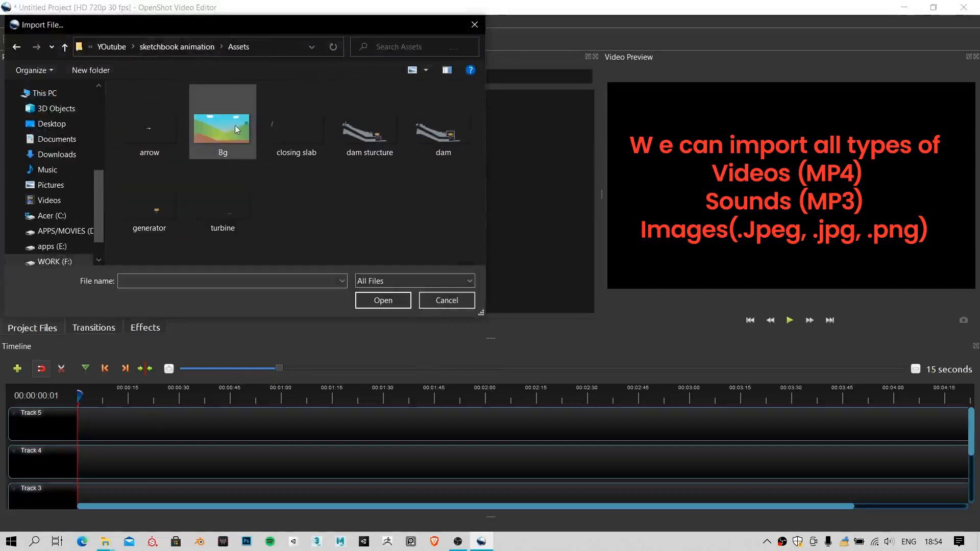
{"action": "left_click", "coordinate": [158, 47]}
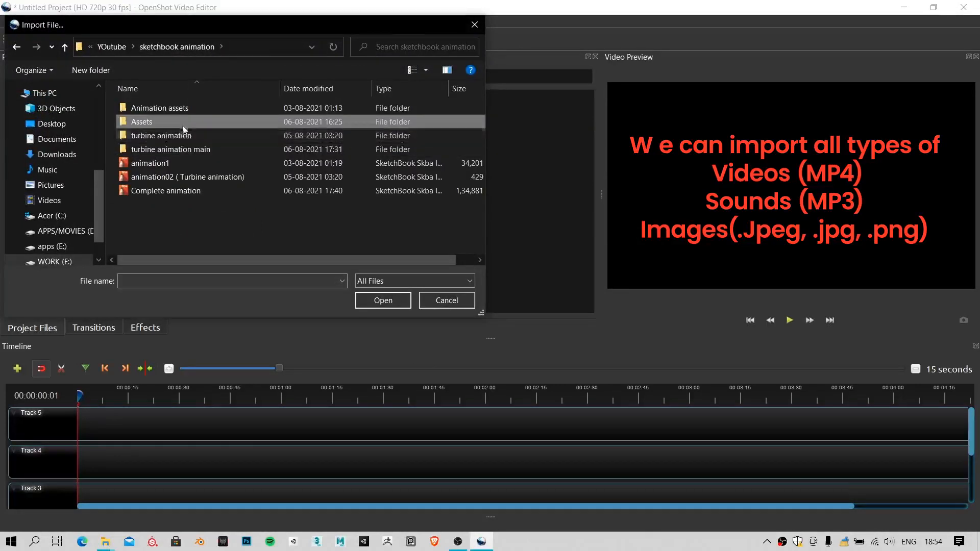
{"action": "double_click", "coordinate": [200, 151]}
{"action": "left_click", "coordinate": [135, 47]}
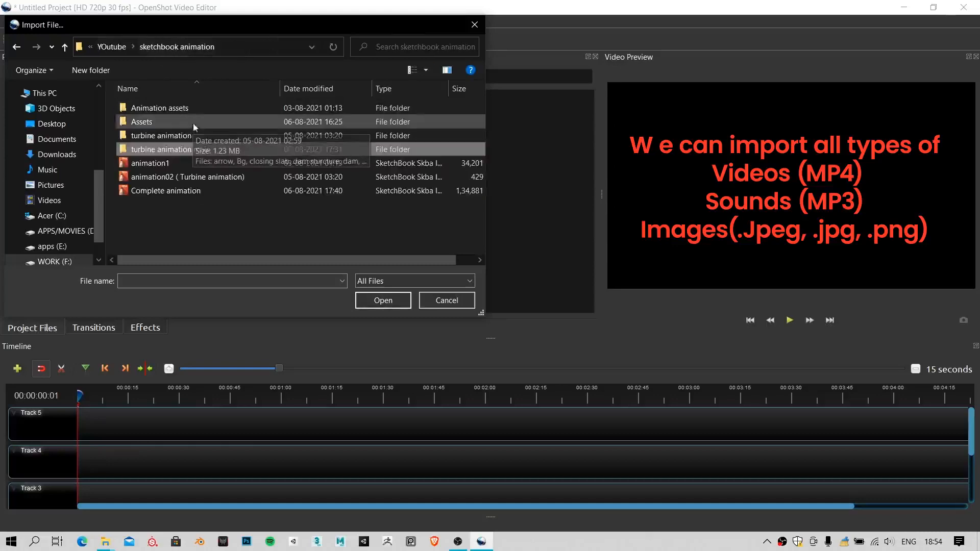
{"action": "double_click", "coordinate": [190, 118]}
{"action": "left_click", "coordinate": [221, 118]}
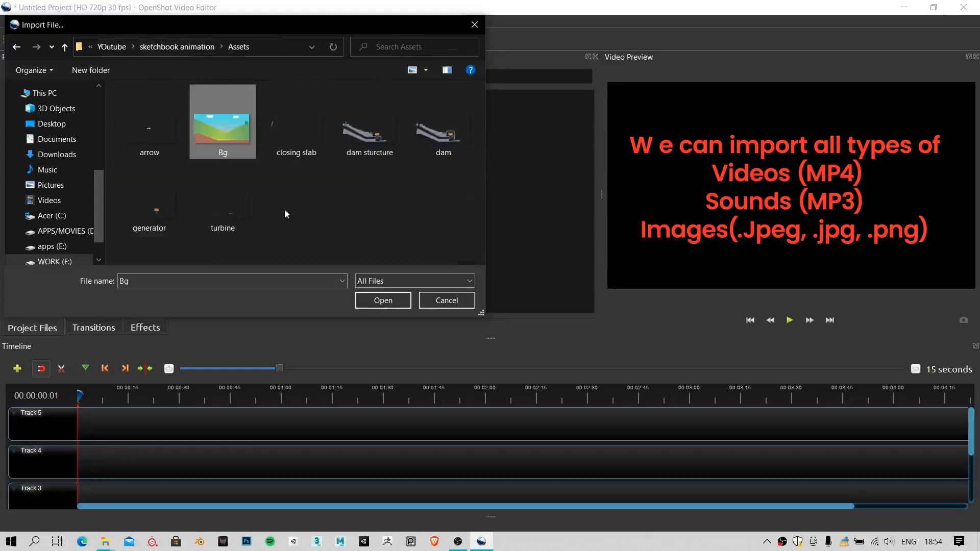
{"action": "left_click", "coordinate": [383, 300]}
Step: Examine the project files filtered by video, audio and image in turn, ending with only videos shown
{"action": "left_click", "coordinate": [31, 127]}
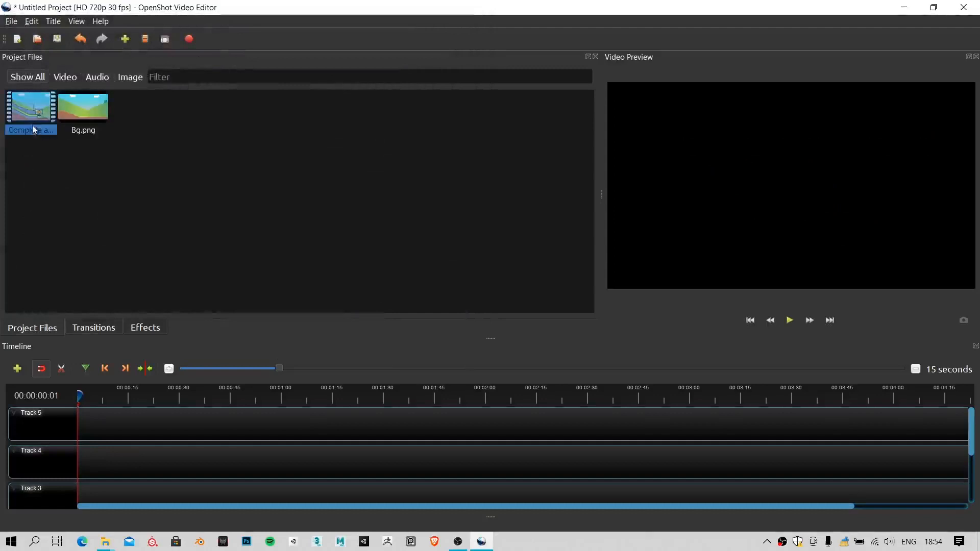
{"action": "left_click", "coordinate": [105, 81]}
{"action": "left_click", "coordinate": [66, 82]}
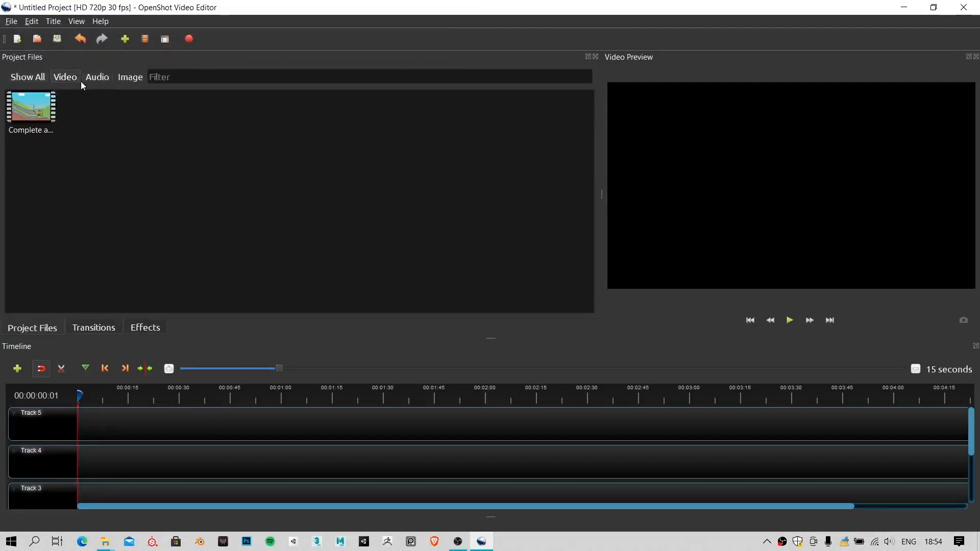
{"action": "left_click", "coordinate": [38, 81]}
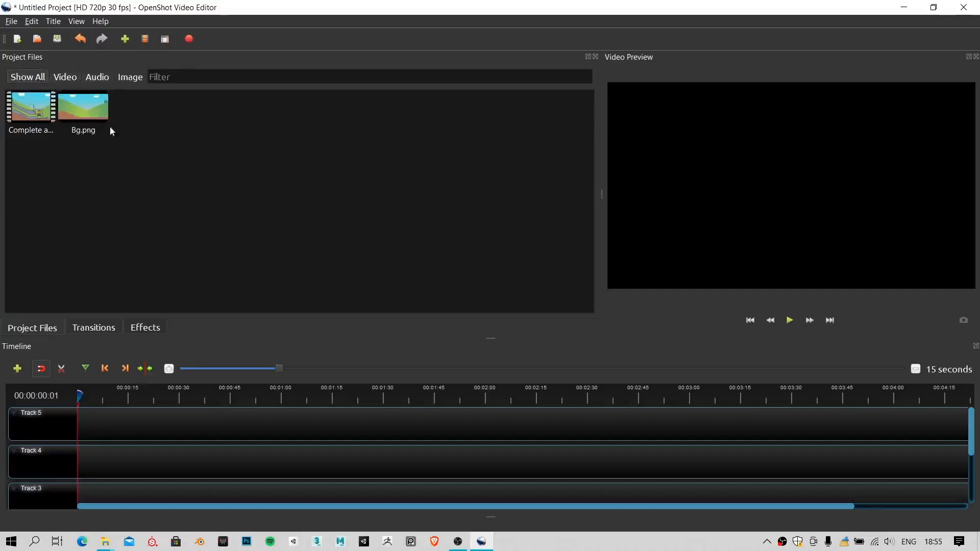
{"action": "left_click", "coordinate": [74, 80]}
{"action": "left_click", "coordinate": [97, 77]}
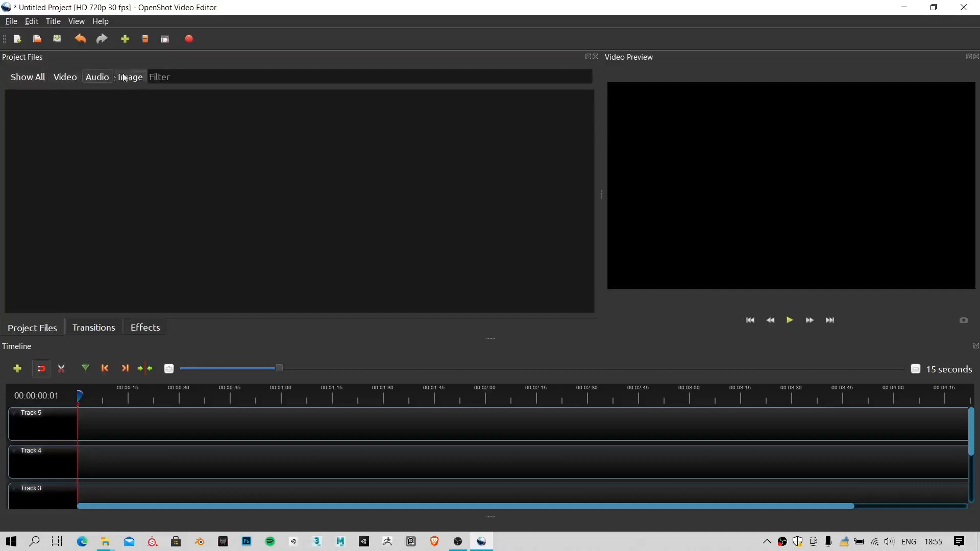
{"action": "left_click", "coordinate": [149, 76]}
{"action": "left_click", "coordinate": [127, 77]}
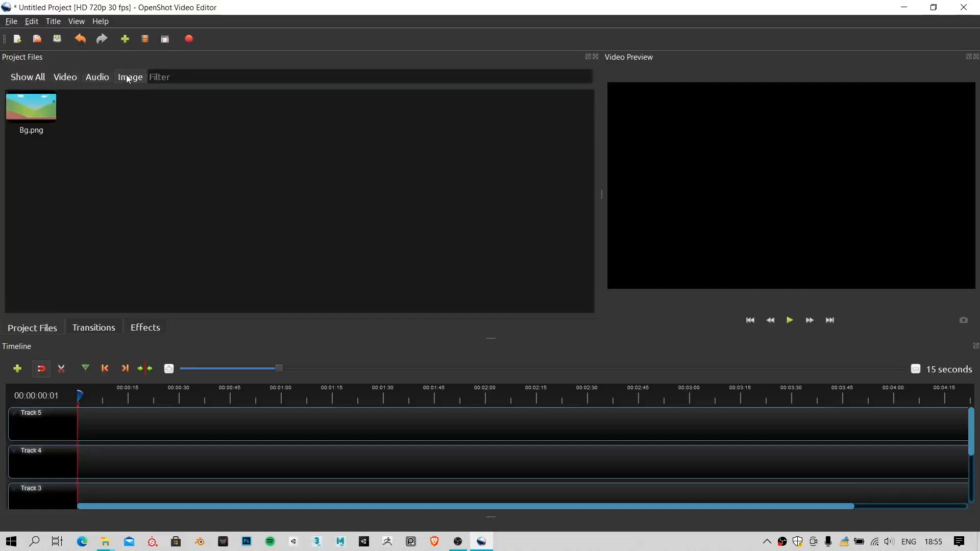
{"action": "left_click", "coordinate": [71, 77]}
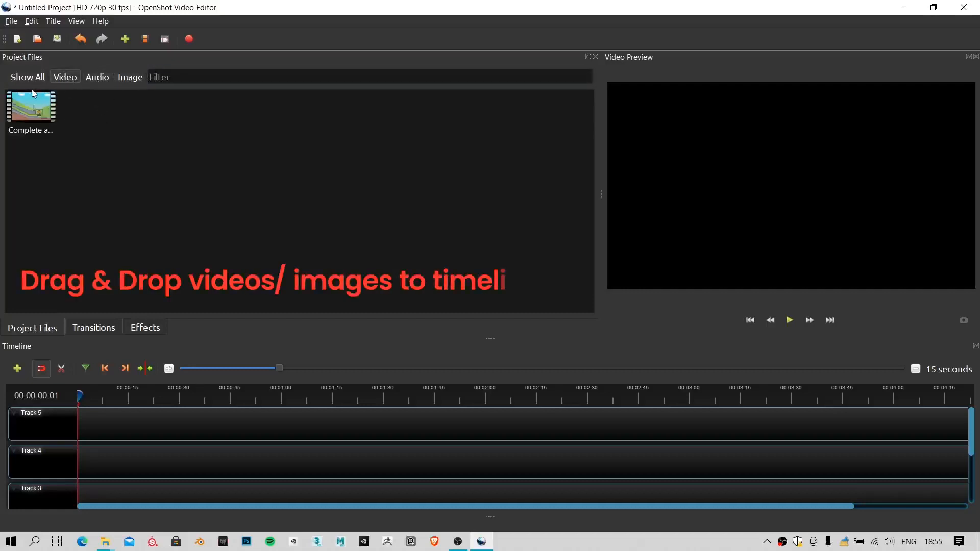
Step: Place the Complete animation clip at the start of Track 5 and enlarge the video preview area by narrowing the project files
{"action": "left_click", "coordinate": [32, 108]}
{"action": "left_click_drag", "start_coordinate": [32, 107], "coordinate": [68, 416]}
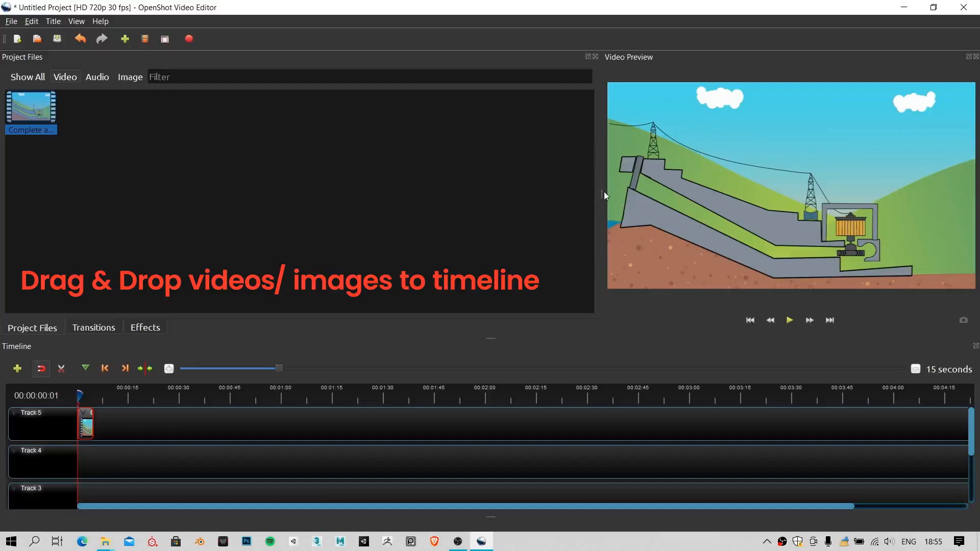
{"action": "left_click_drag", "start_coordinate": [601, 186], "coordinate": [290, 226]}
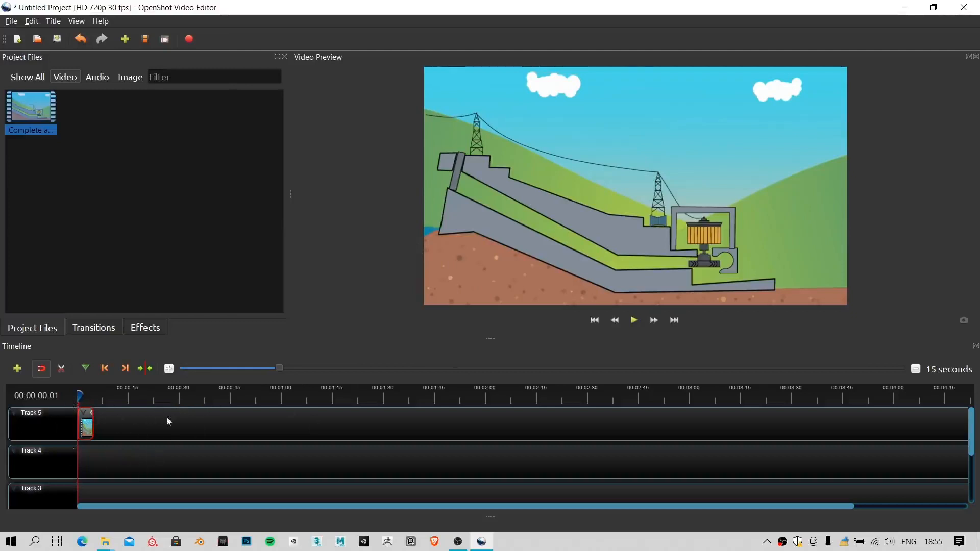
{"action": "scroll", "coordinate": [176, 452], "scroll_direction": "up", "scroll_amount": 2, "text": "ctrl"}
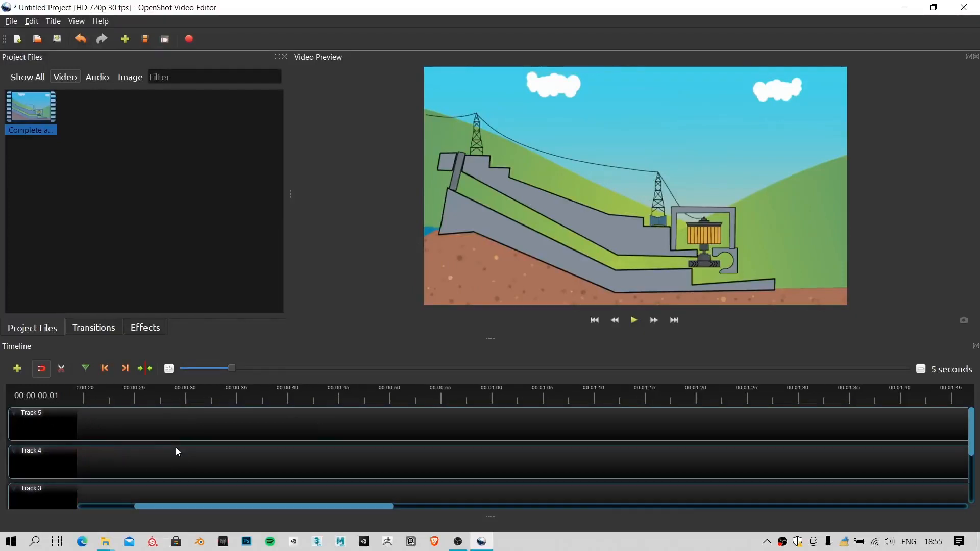
Step: Scrub the playhead along the Complete animation clip on Track 5 and back to 00:00:00:05, and select the clip
{"action": "scroll", "coordinate": [177, 451], "scroll_direction": "up", "scroll_amount": 2, "text": "ctrl"}
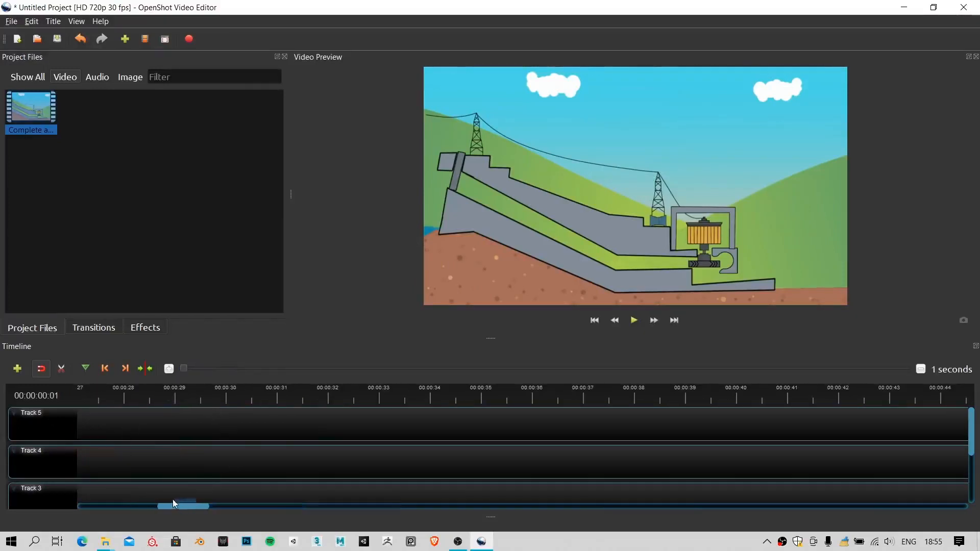
{"action": "left_click_drag", "start_coordinate": [191, 506], "coordinate": [110, 506]}
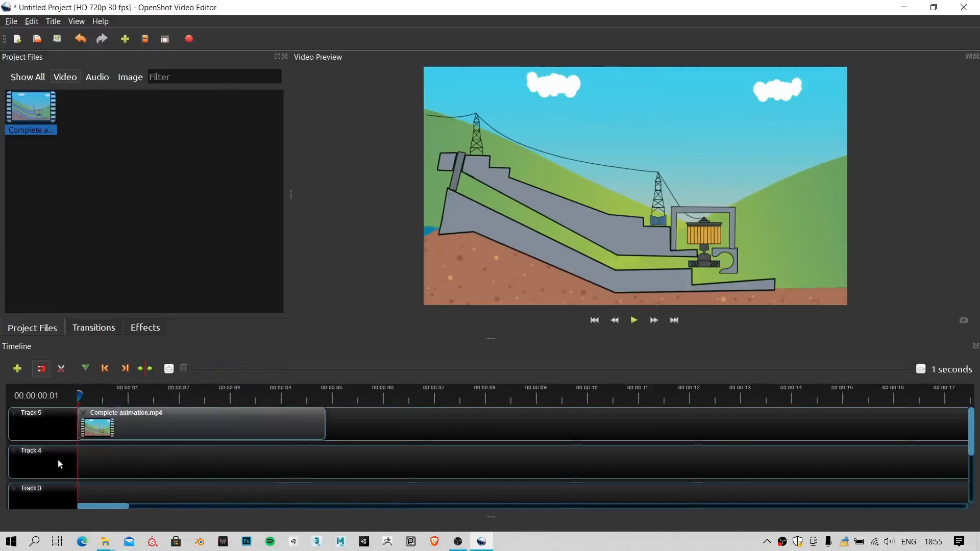
{"action": "left_click_drag", "start_coordinate": [88, 393], "coordinate": [108, 392]}
{"action": "left_click_drag", "start_coordinate": [275, 396], "coordinate": [83, 395]}
{"action": "left_click", "coordinate": [170, 417]}
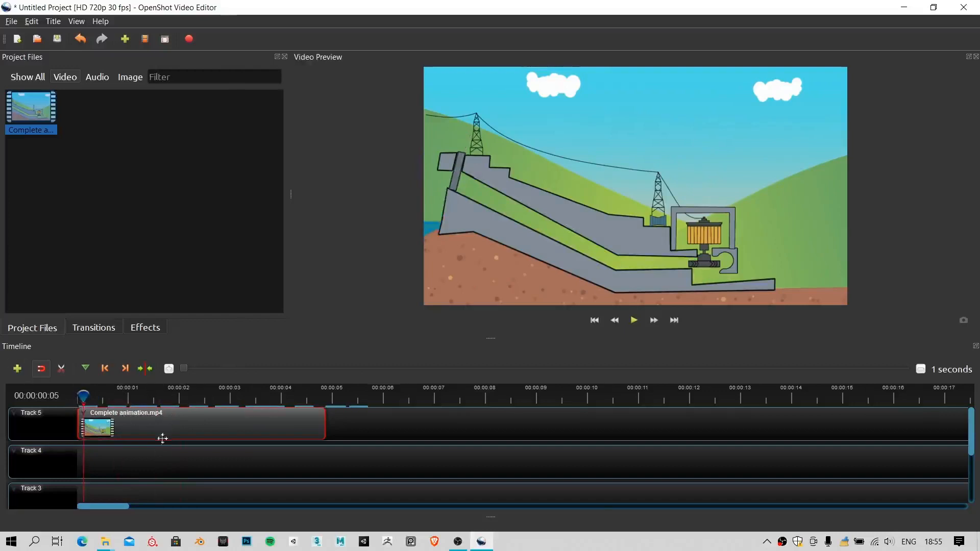
Step: Change the timeline scale to 20 seconds and back to 1 second, and scrub the playhead to 00:00:01:20
{"action": "scroll", "coordinate": [163, 446], "scroll_direction": "down", "scroll_amount": 5, "text": "ctrl"}
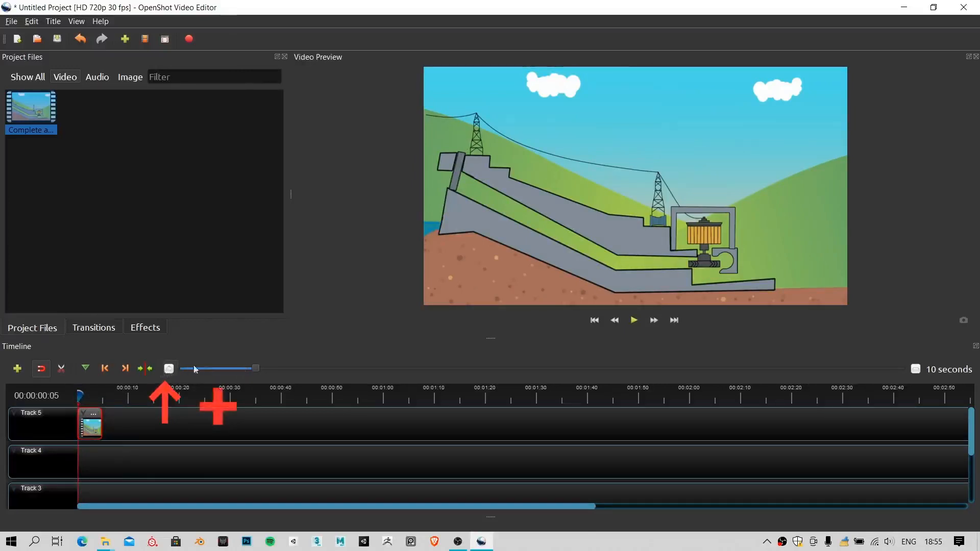
{"action": "left_click", "coordinate": [915, 369]}
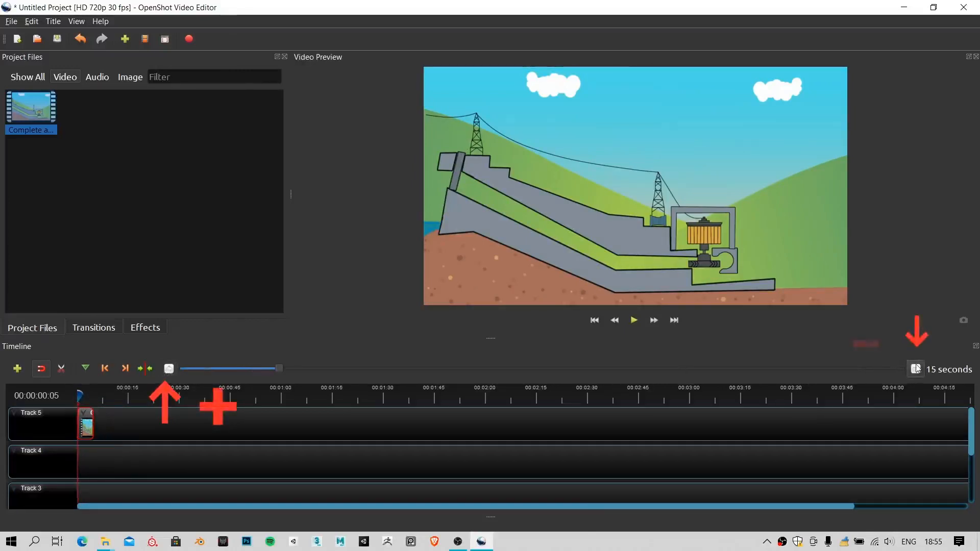
{"action": "left_click", "coordinate": [915, 369]}
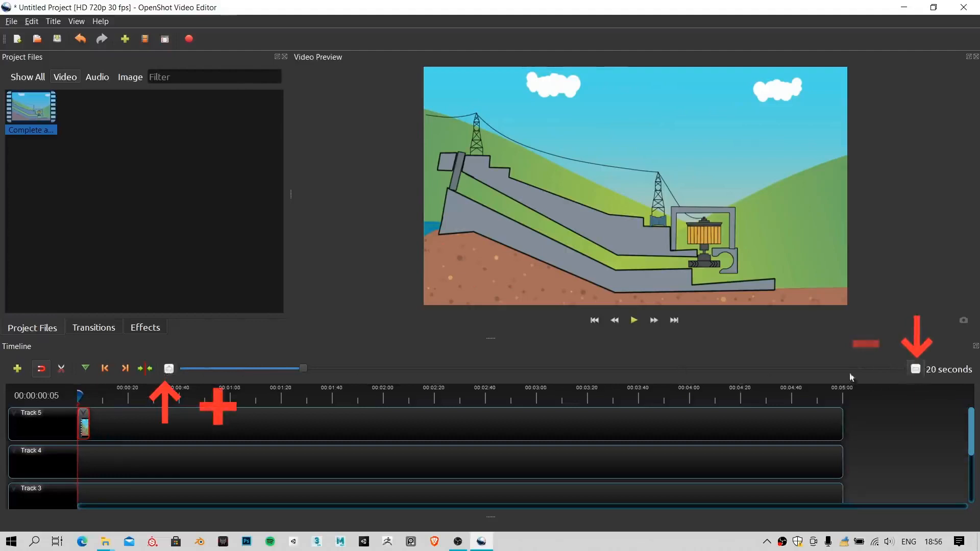
{"action": "left_click", "coordinate": [169, 369]}
{"action": "left_click", "coordinate": [169, 369]}
{"action": "left_click", "coordinate": [169, 368]}
{"action": "left_click", "coordinate": [168, 369]}
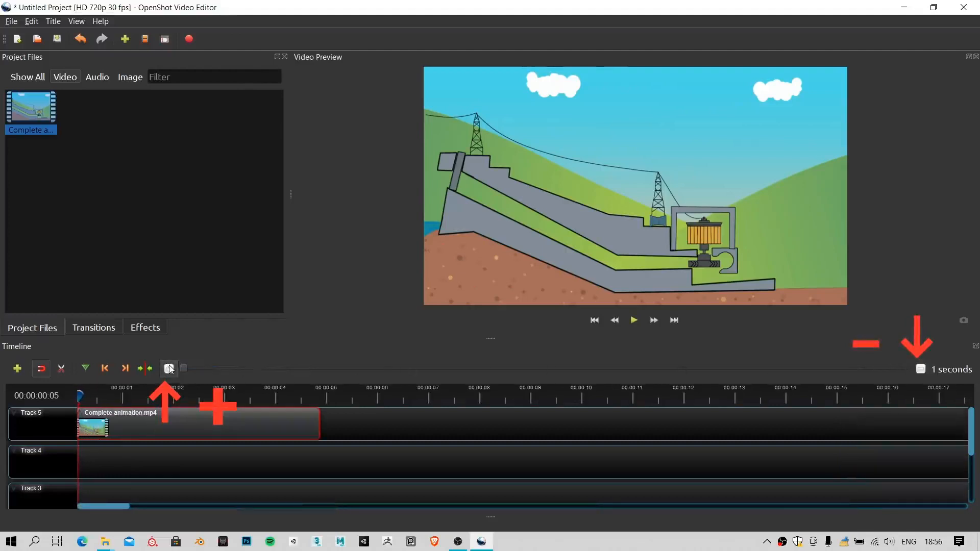
{"action": "left_click_drag", "start_coordinate": [93, 400], "coordinate": [150, 386]}
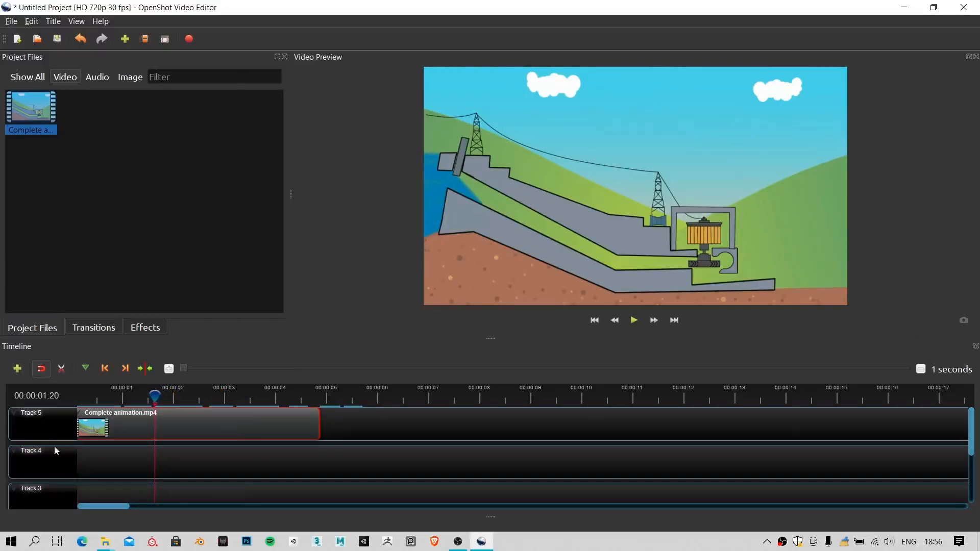
Step: Place copies of the Complete animation video near the start of Track 3 and Track 4
{"action": "left_click_drag", "start_coordinate": [48, 107], "coordinate": [102, 490]}
{"action": "left_click_drag", "start_coordinate": [25, 122], "coordinate": [83, 449]}
{"action": "scroll", "coordinate": [138, 463], "scroll_direction": "down", "scroll_amount": 2}
{"action": "scroll", "coordinate": [135, 459], "scroll_direction": "up", "scroll_amount": 1}
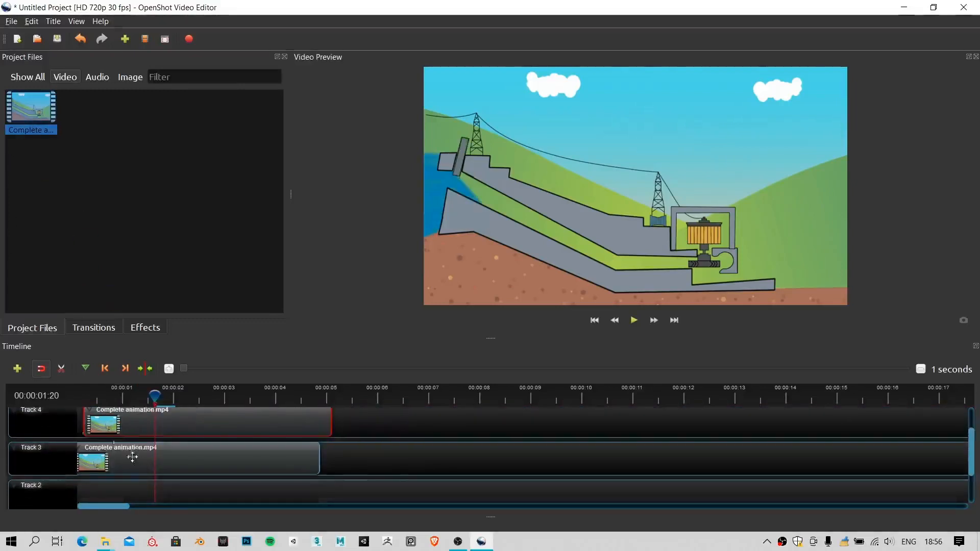
Step: Place another copy of the Complete animation video on Track 2 and align the Track 4 copy with the timeline start
{"action": "left_click_drag", "start_coordinate": [31, 125], "coordinate": [127, 483]}
{"action": "scroll", "coordinate": [145, 433], "scroll_direction": "up", "scroll_amount": 3}
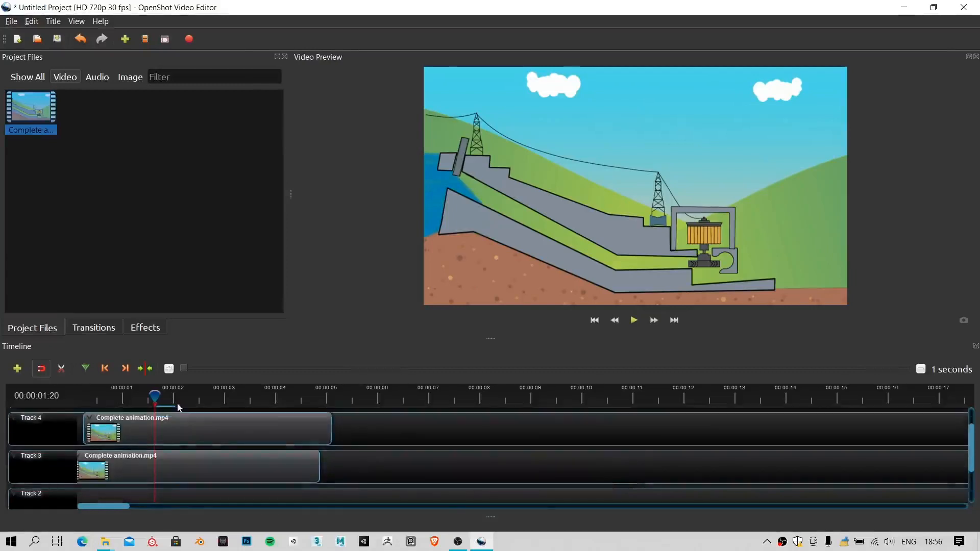
{"action": "scroll", "coordinate": [143, 432], "scroll_direction": "down", "scroll_amount": 2}
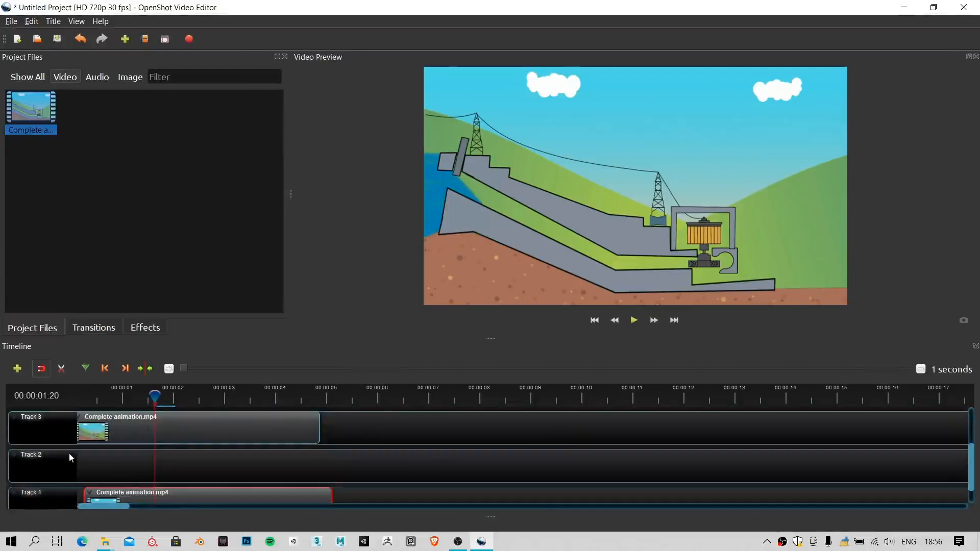
{"action": "left_click_drag", "start_coordinate": [121, 491], "coordinate": [139, 466]}
{"action": "scroll", "coordinate": [165, 433], "scroll_direction": "up", "scroll_amount": 2}
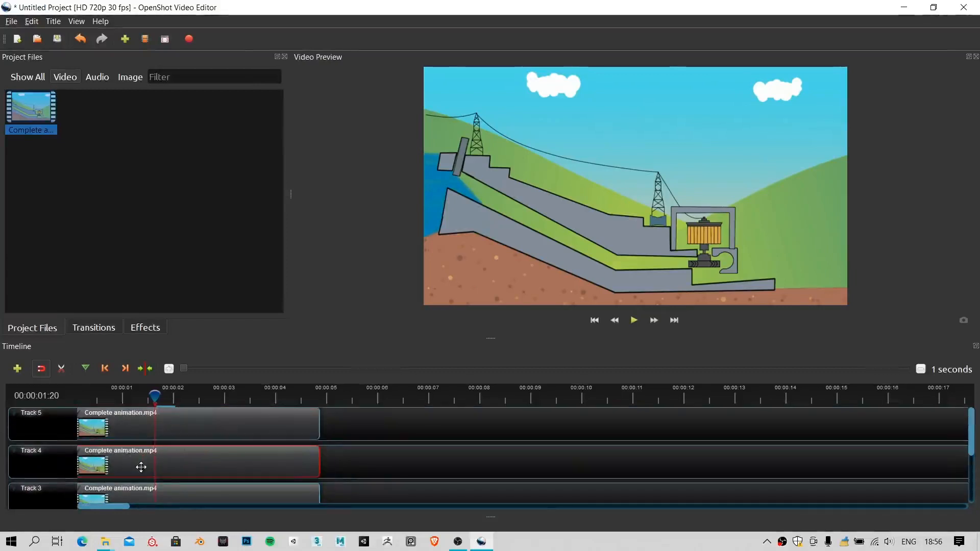
{"action": "left_click", "coordinate": [118, 421]}
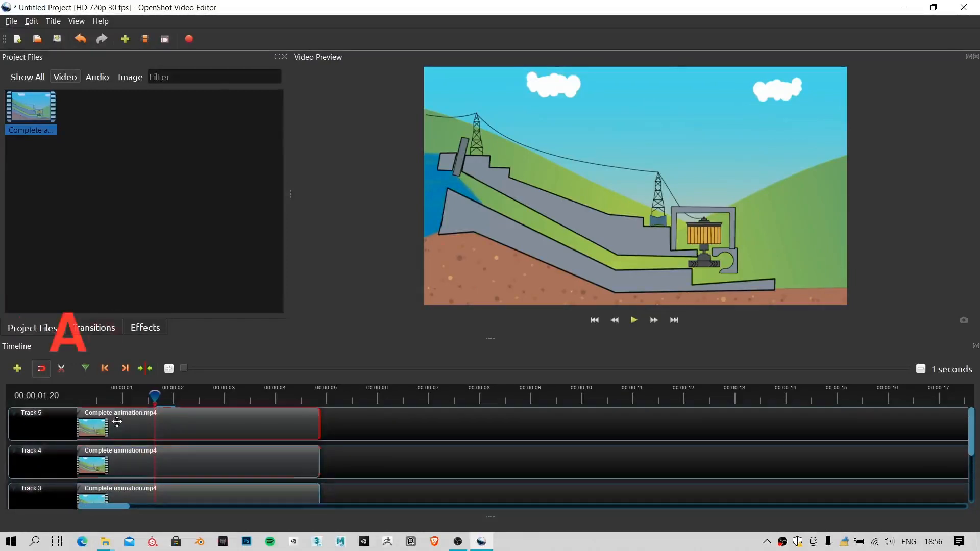
Step: Add a new track above Track 5 and move the Track 5 animation clip to its start
{"action": "left_click", "coordinate": [17, 368]}
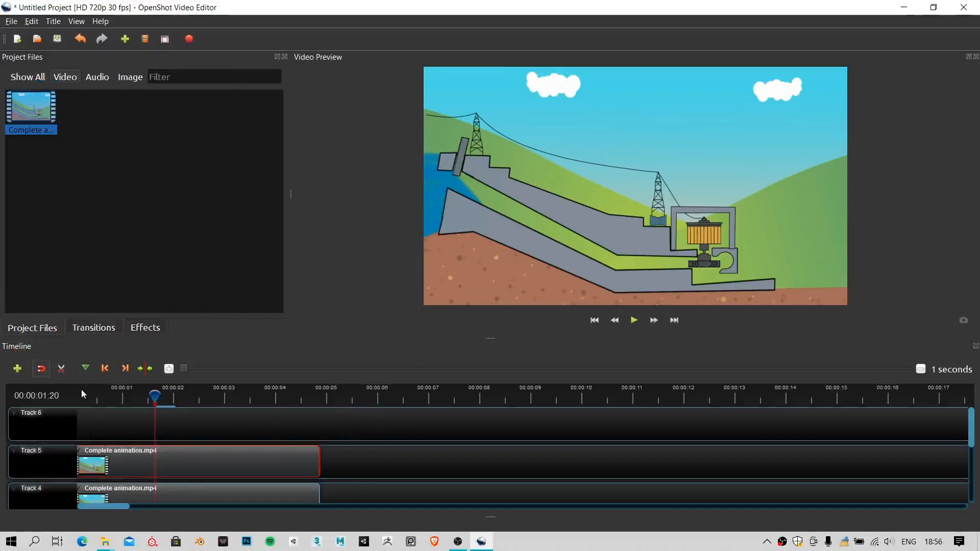
{"action": "left_click", "coordinate": [41, 369]}
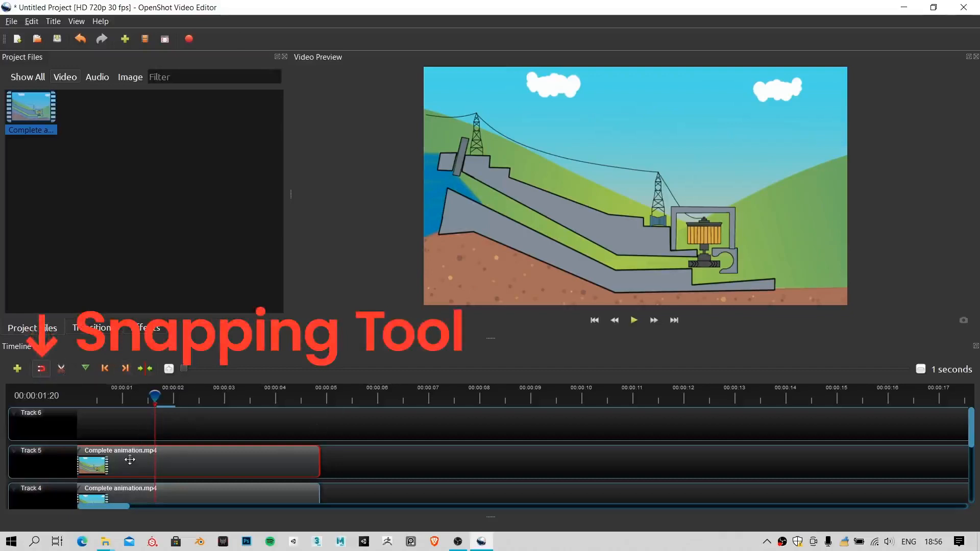
{"action": "left_click_drag", "start_coordinate": [130, 460], "coordinate": [135, 418]}
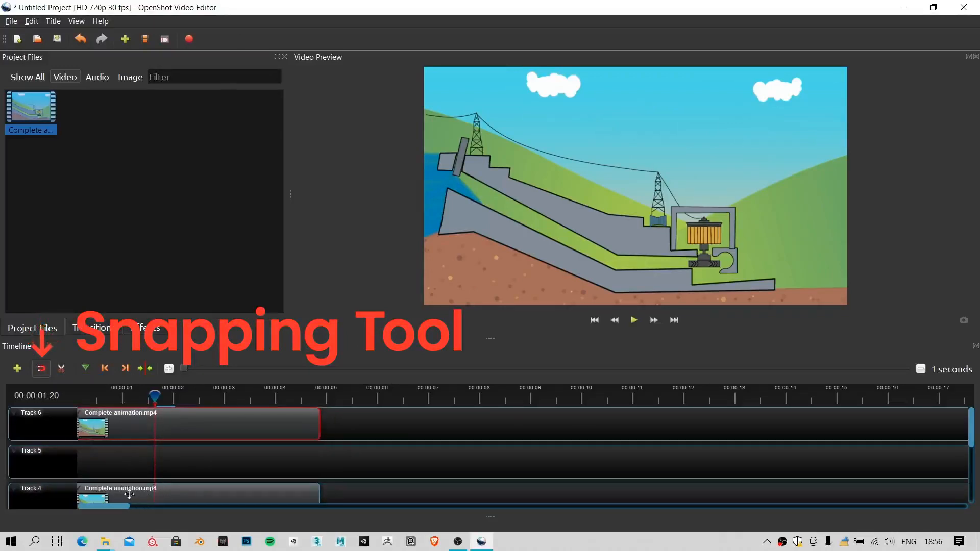
Step: Move the Track 4 clip onto Track 6, snap it to the end of the first clip and scrub near the join
{"action": "left_click_drag", "start_coordinate": [132, 496], "coordinate": [387, 425]}
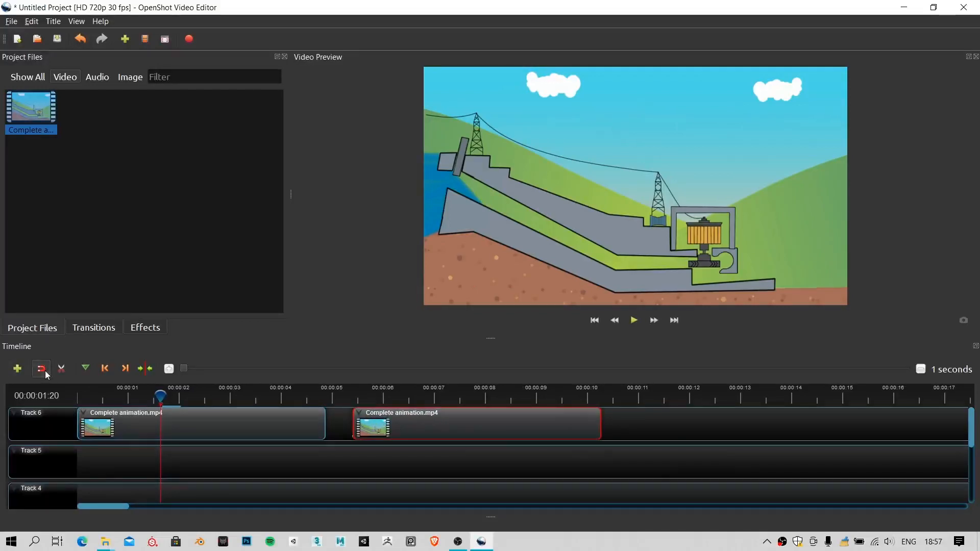
{"action": "left_click_drag", "start_coordinate": [453, 429], "coordinate": [421, 427]}
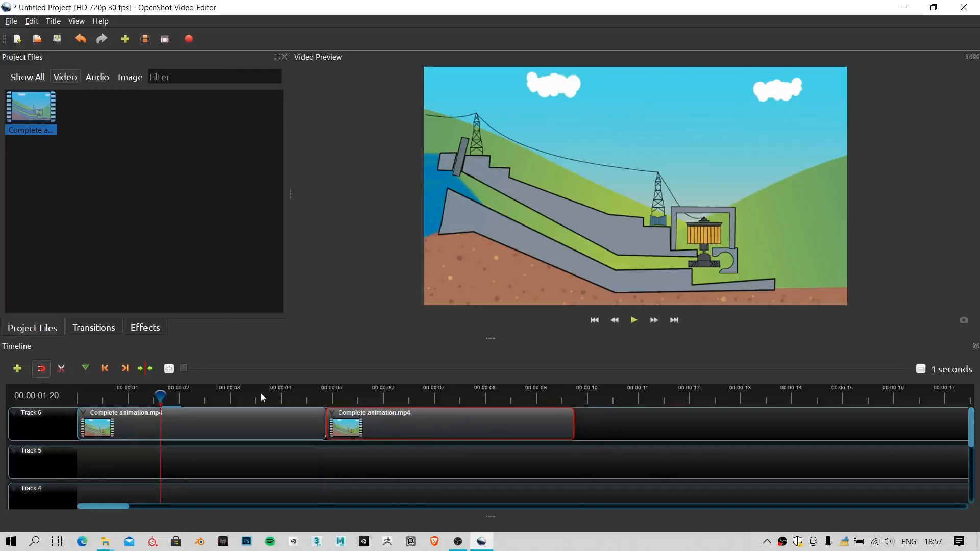
{"action": "left_click_drag", "start_coordinate": [262, 397], "coordinate": [315, 396]}
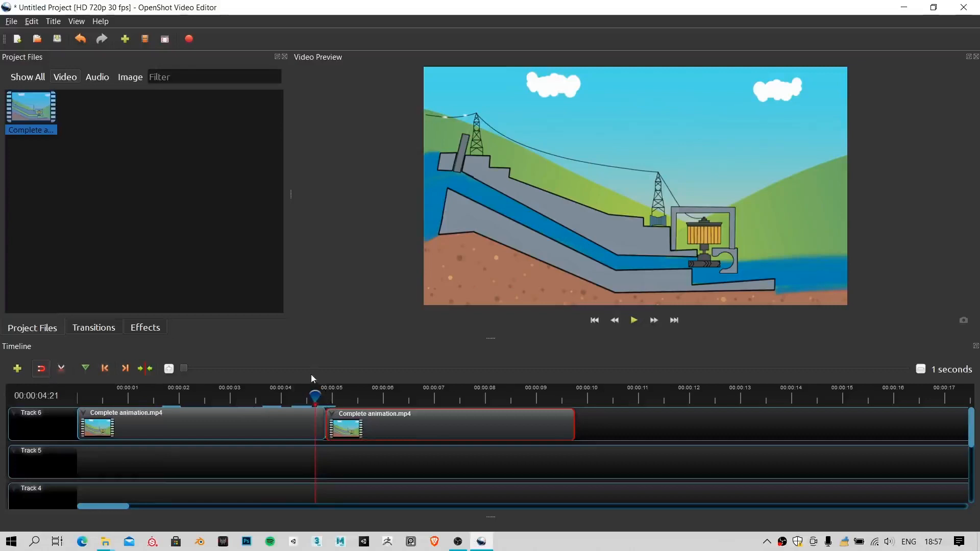
{"action": "left_click", "coordinate": [309, 391]}
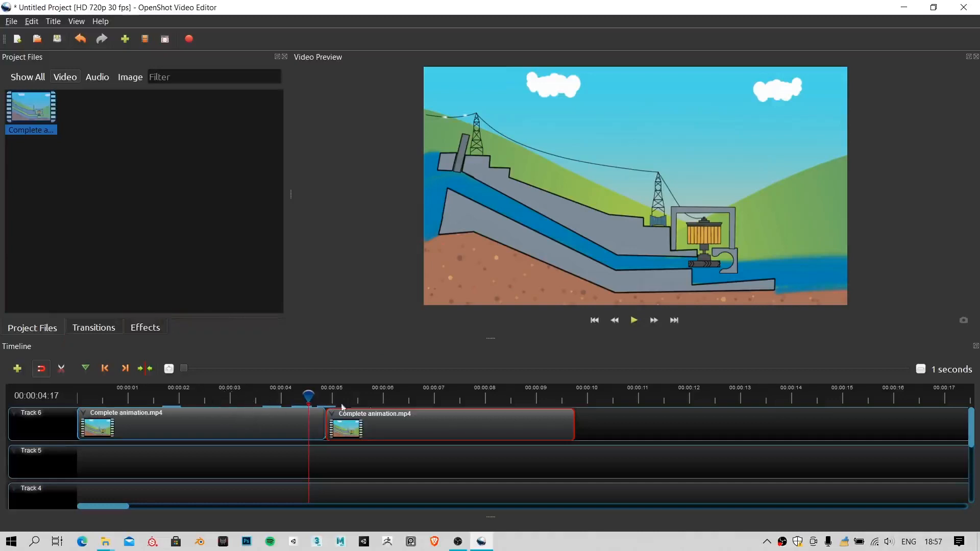
Step: Split the second clip on Track 6 at 00:00:06:24 with the Razor tool
{"action": "left_click", "coordinate": [412, 397]}
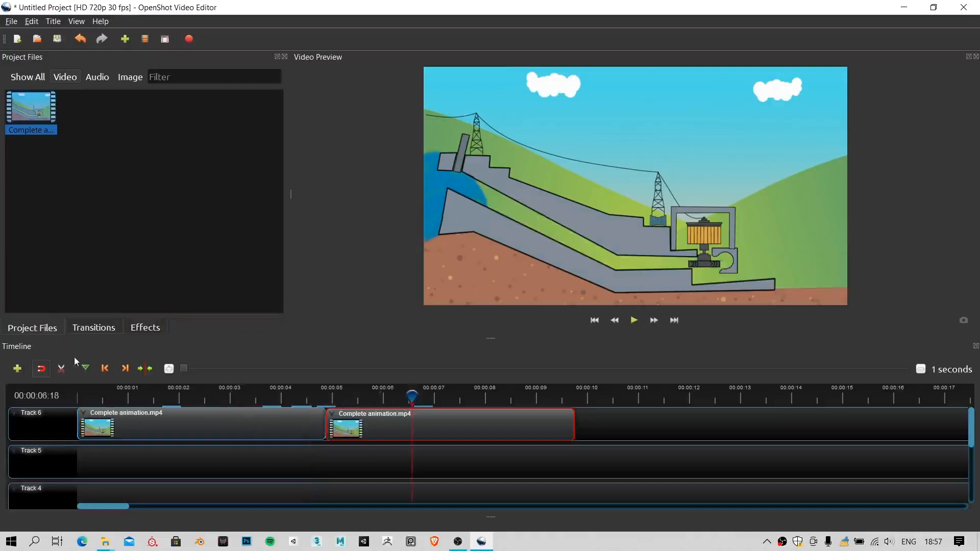
{"action": "left_click", "coordinate": [61, 369]}
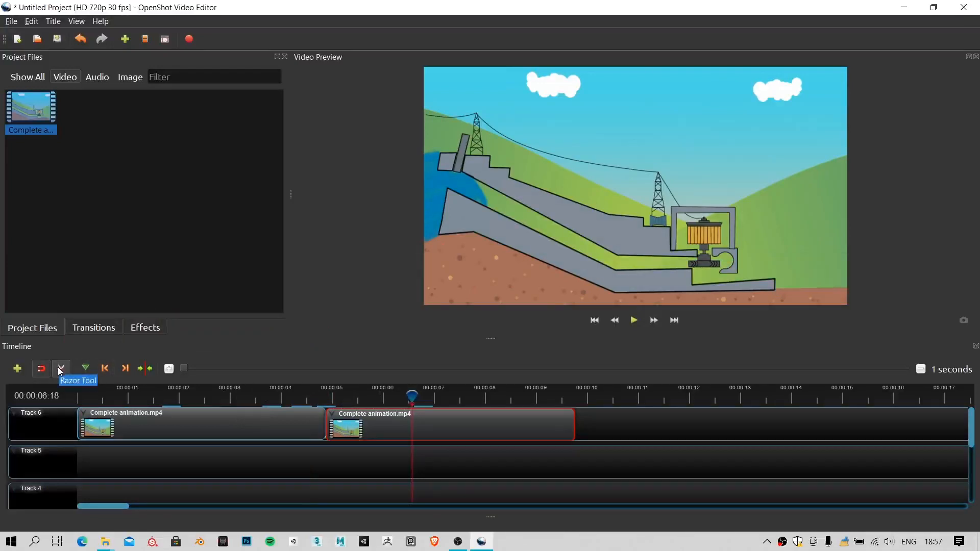
{"action": "left_click", "coordinate": [423, 396]}
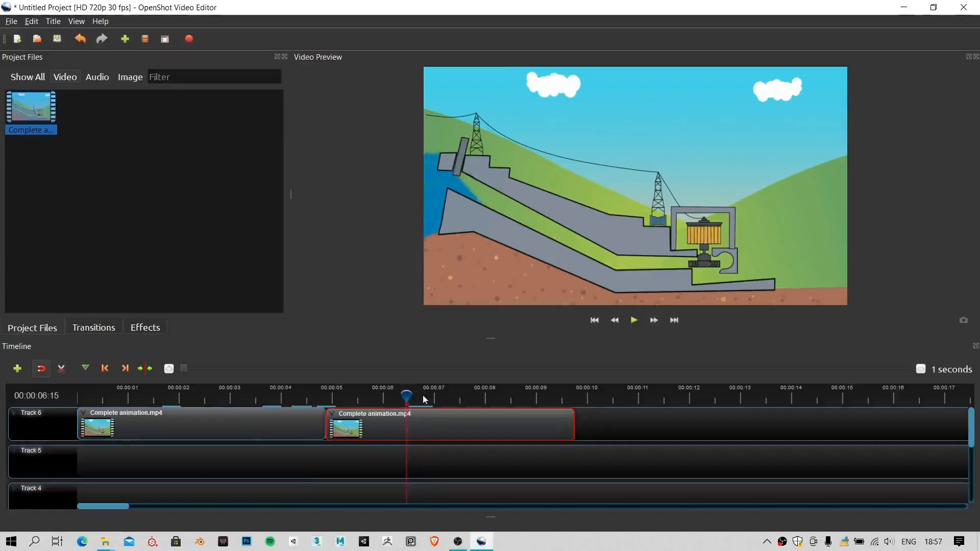
{"action": "left_click", "coordinate": [61, 369]}
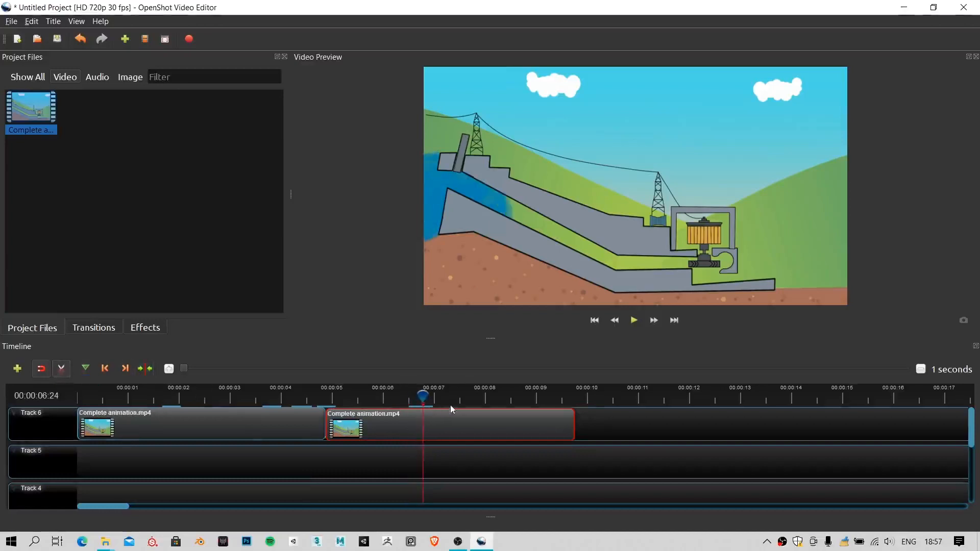
{"action": "left_click", "coordinate": [422, 419]}
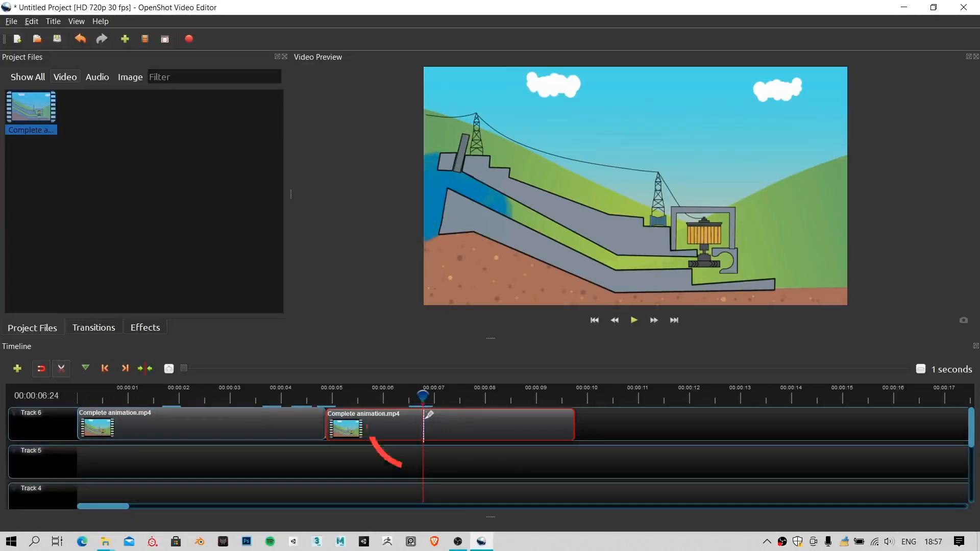
Step: Cut both halves of the second Track 6 clip into smaller pieces with the Razor tool, at about 5.7, 6.2, 7.7 and 8.8 seconds
{"action": "left_click_drag", "start_coordinate": [423, 395], "coordinate": [374, 397]}
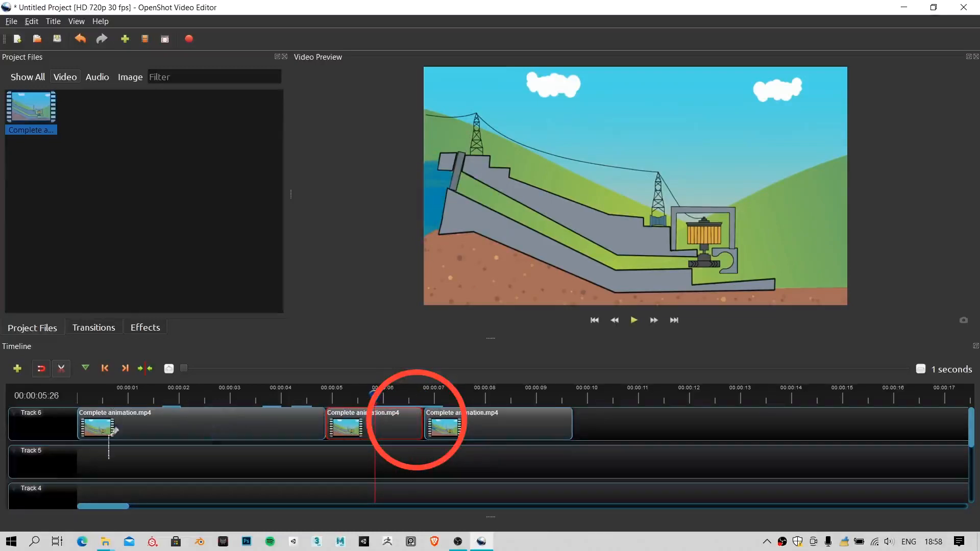
{"action": "left_click", "coordinate": [61, 369]}
{"action": "left_click", "coordinate": [61, 368]}
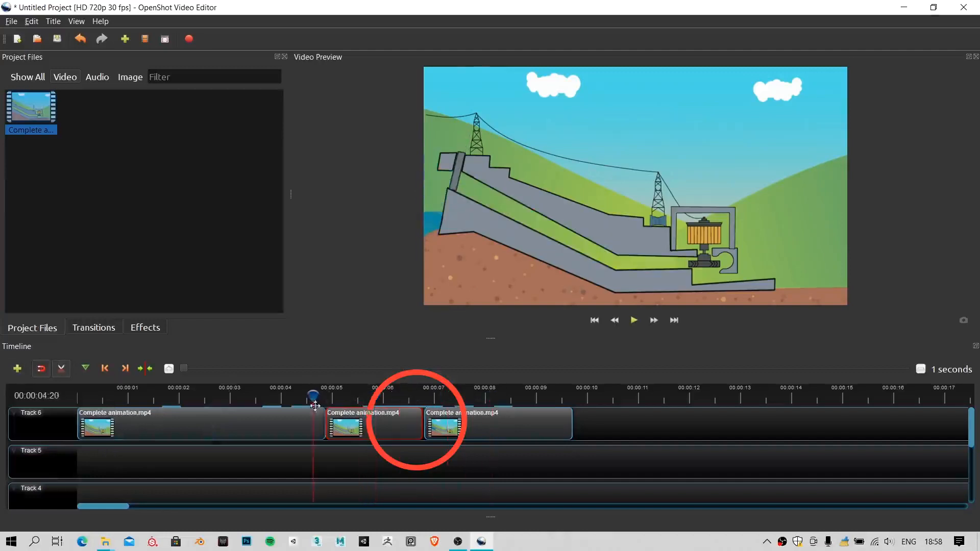
{"action": "left_click", "coordinate": [315, 396]}
{"action": "left_click", "coordinate": [368, 424]}
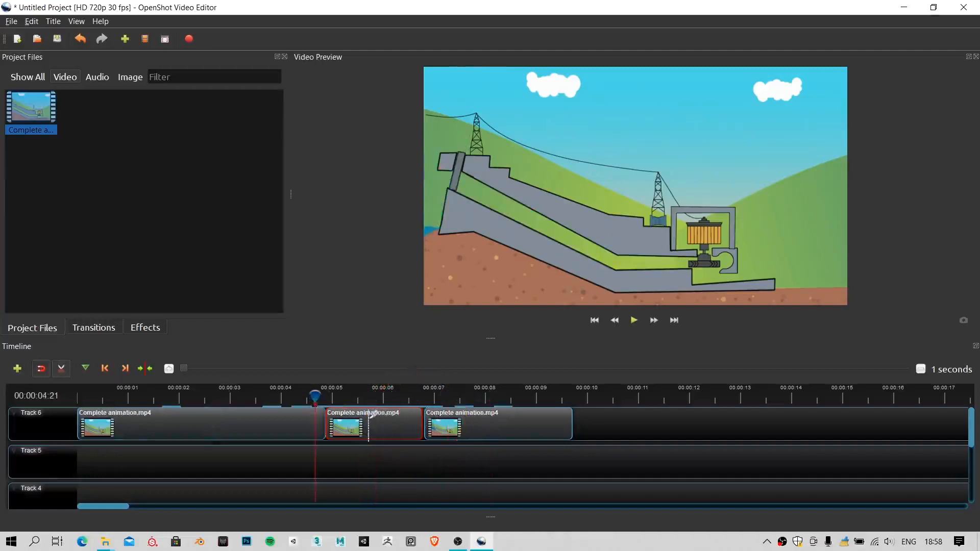
{"action": "left_click", "coordinate": [393, 423]}
{"action": "left_click", "coordinate": [472, 424]}
{"action": "left_click", "coordinate": [527, 424]}
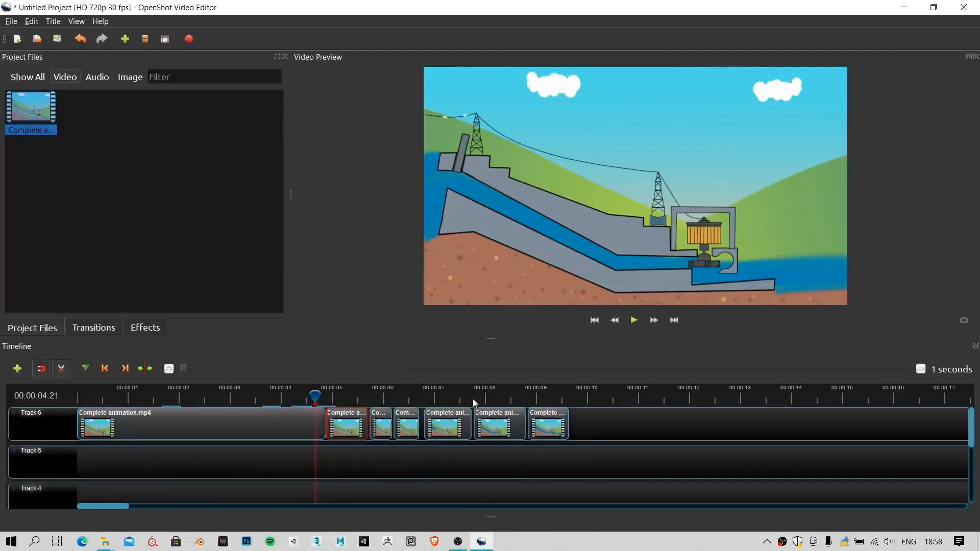
Step: Turn off the Razor tool and delete all cut pieces after the first clip on Track 6 and the animation copies on Tracks 3 and 2
{"action": "left_click", "coordinate": [326, 396]}
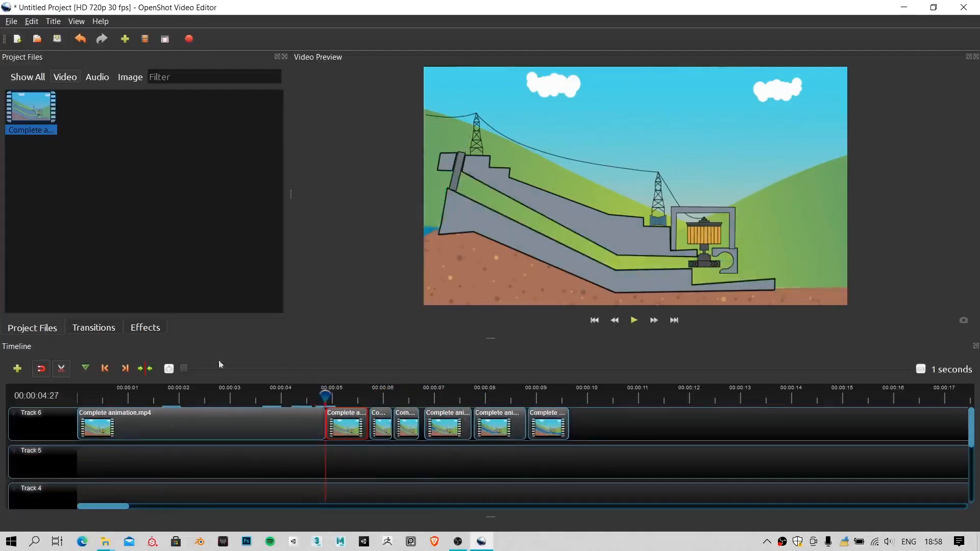
{"action": "left_click", "coordinate": [61, 371]}
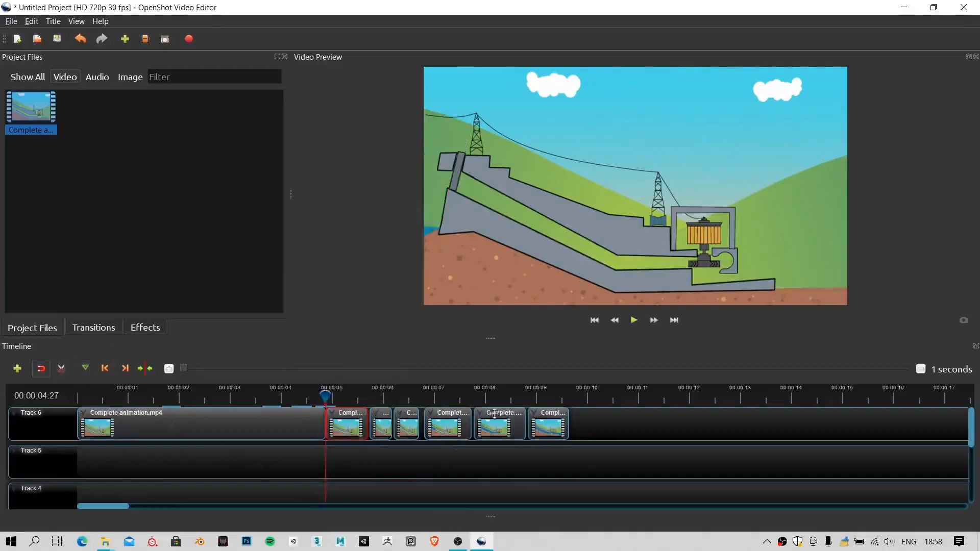
{"action": "left_click", "coordinate": [552, 424]}
{"action": "key", "text": "Delete"}
{"action": "left_click_drag", "start_coordinate": [589, 434], "coordinate": [442, 424]}
{"action": "key", "text": "Delete"}
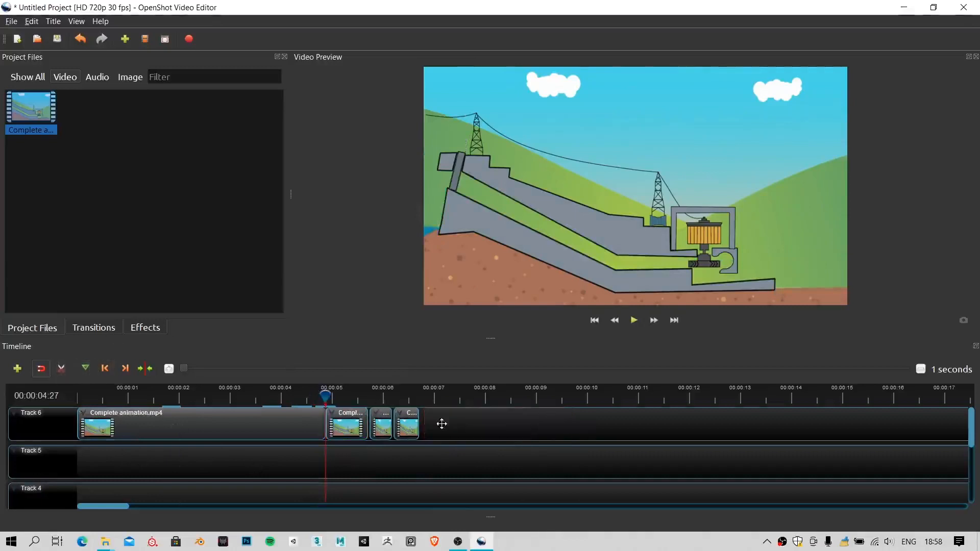
{"action": "left_click_drag", "start_coordinate": [543, 433], "coordinate": [362, 432]}
{"action": "key", "text": "Delete"}
{"action": "scroll", "coordinate": [330, 458], "scroll_direction": "down", "scroll_amount": 5}
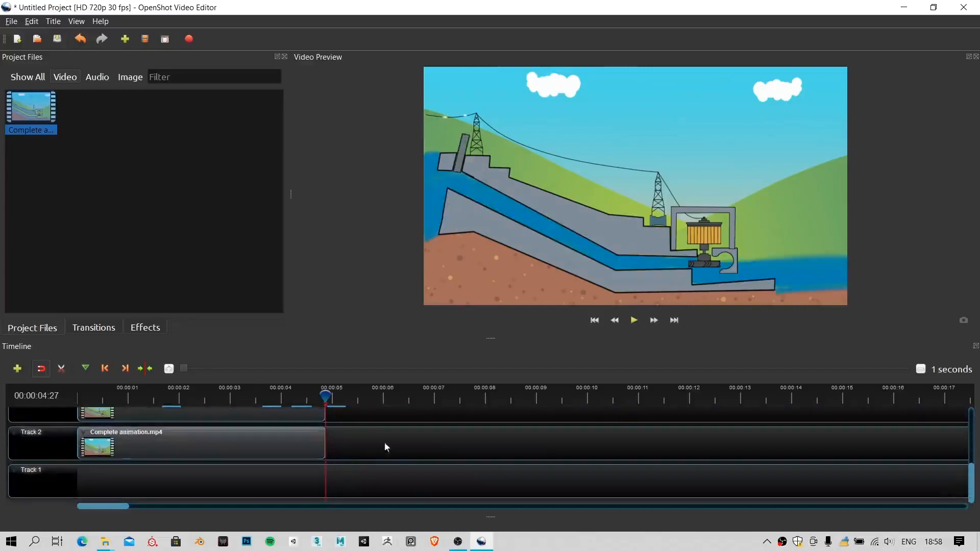
{"action": "scroll", "coordinate": [275, 457], "scroll_direction": "up", "scroll_amount": 5}
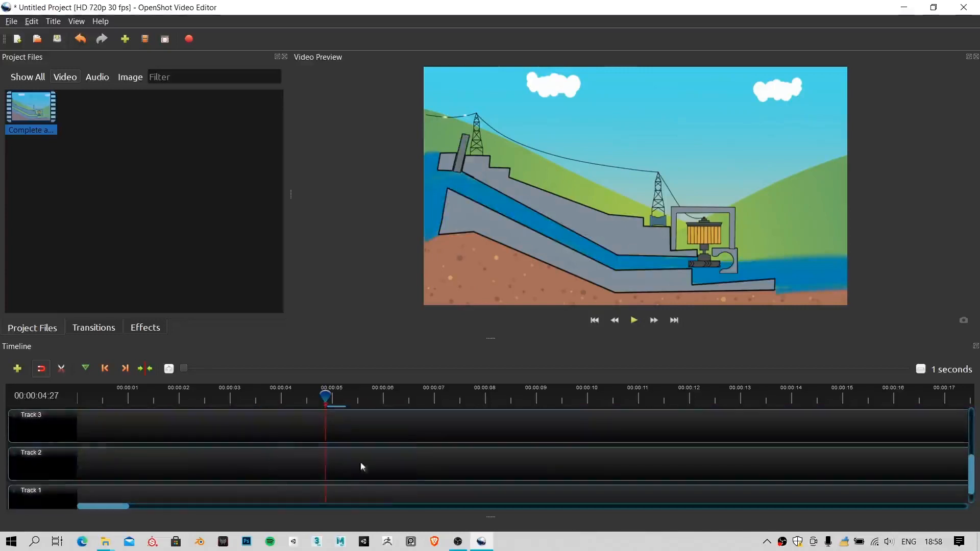
{"action": "scroll", "coordinate": [325, 452], "scroll_direction": "down", "scroll_amount": 5}
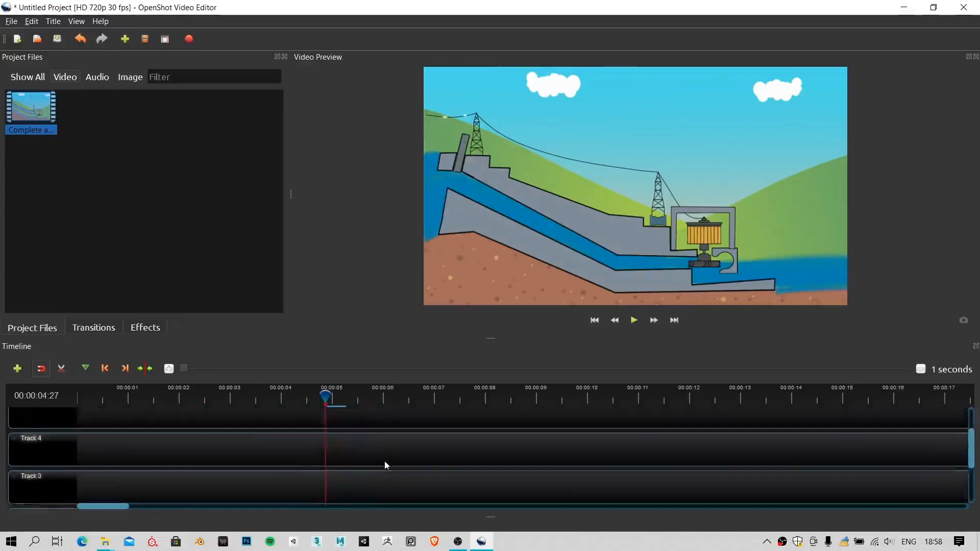
Step: Add timeline markers over the Track 6 clip at 00:00:01:03, 00:00:02:25 and about 3.2 seconds
{"action": "scroll", "coordinate": [375, 460], "scroll_direction": "up", "scroll_amount": 5}
{"action": "left_click", "coordinate": [215, 416]}
{"action": "left_click", "coordinate": [107, 396]}
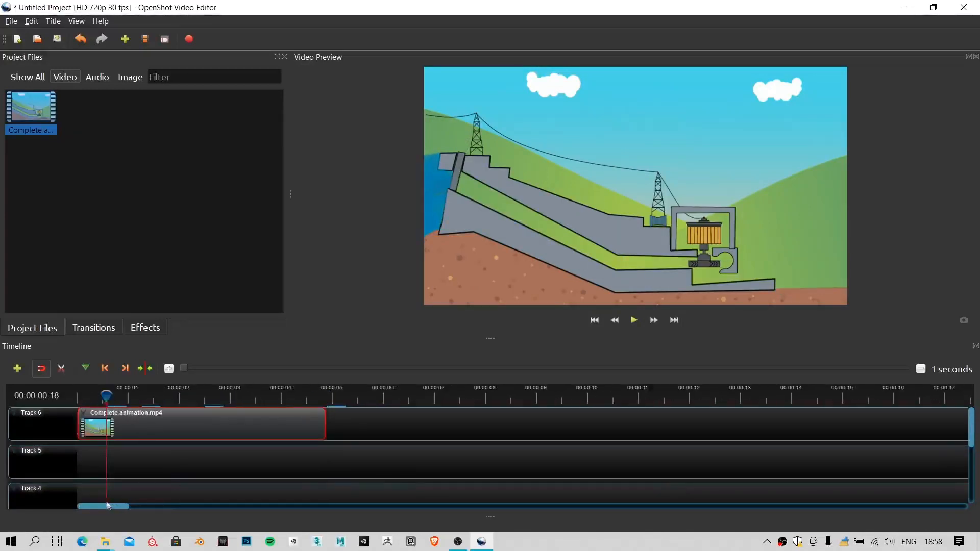
{"action": "left_click_drag", "start_coordinate": [108, 409], "coordinate": [131, 395]}
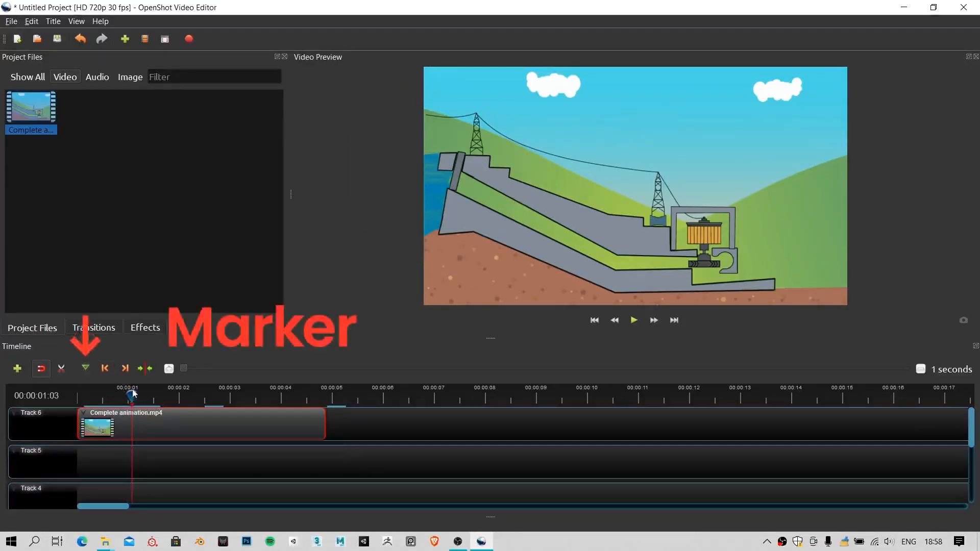
{"action": "left_click_drag", "start_coordinate": [132, 394], "coordinate": [180, 394]}
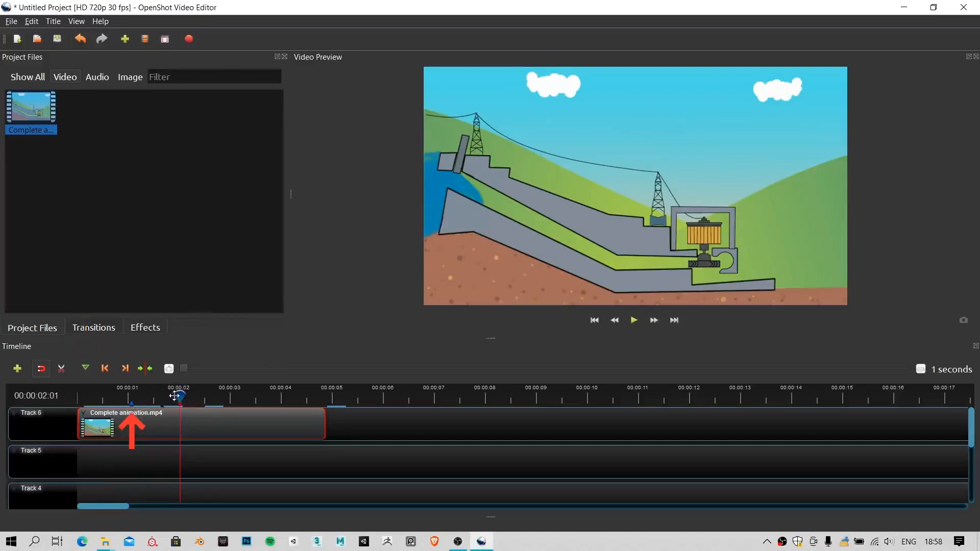
{"action": "left_click_drag", "start_coordinate": [174, 396], "coordinate": [220, 404]}
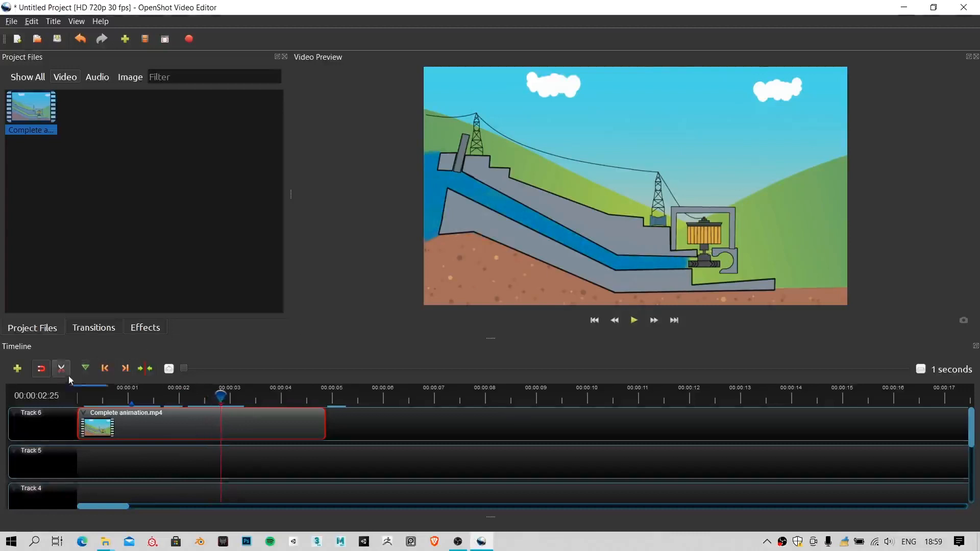
Step: Place the playhead at 00:00:01:17, jump to the next marker and return to the previous marker
{"action": "left_click_drag", "start_coordinate": [294, 401], "coordinate": [155, 400]}
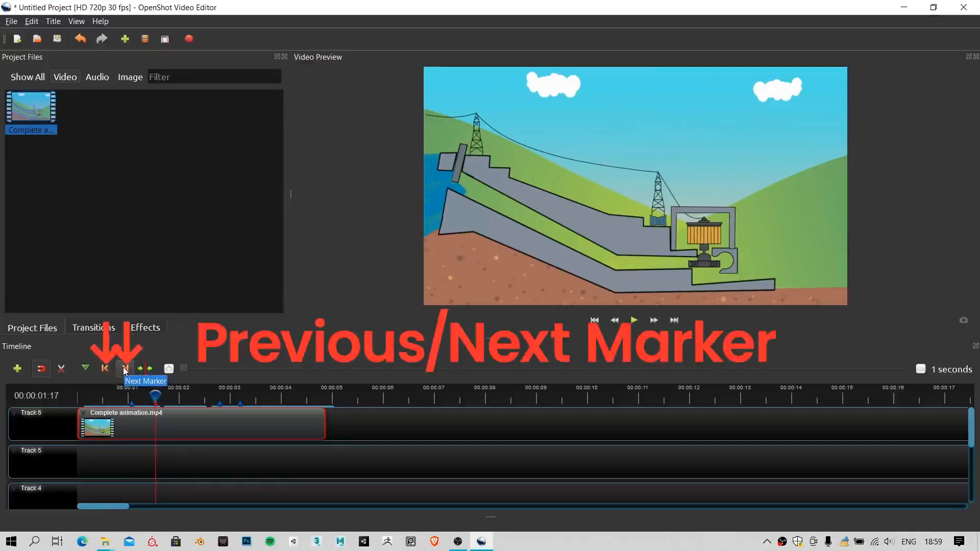
{"action": "left_click", "coordinate": [124, 368]}
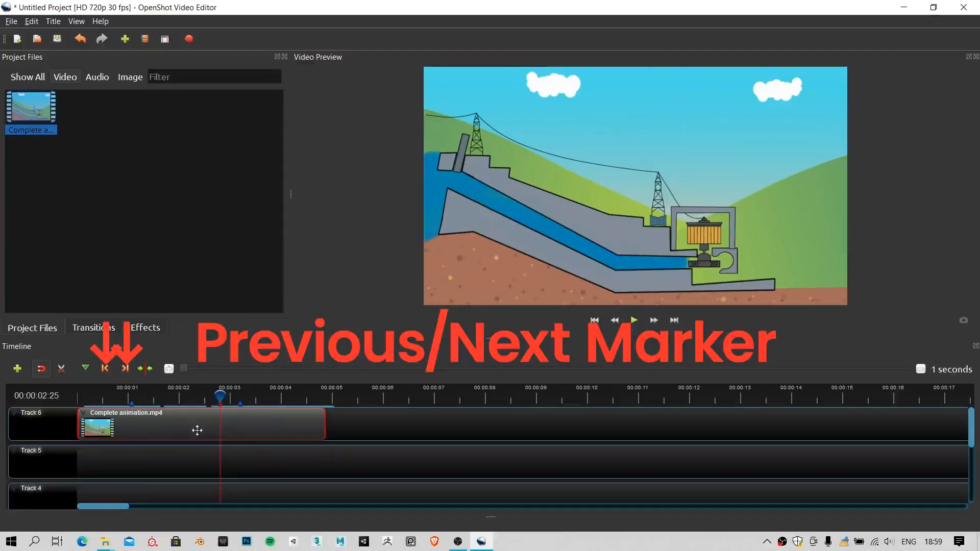
{"action": "left_click", "coordinate": [104, 369]}
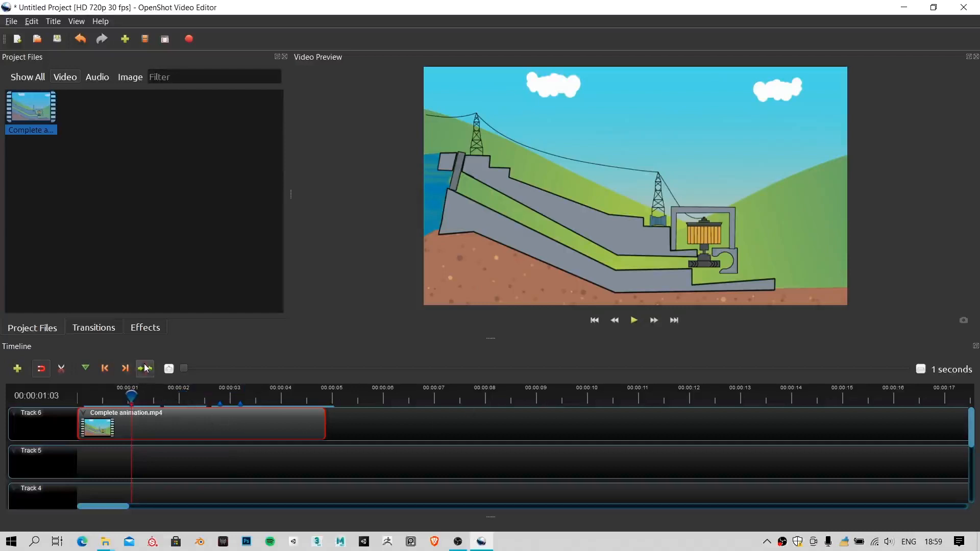
Step: Move the playhead to 00:00:13:27 and to 00:00:19:03, centering the timeline on it each time
{"action": "scroll", "coordinate": [291, 470], "scroll_direction": "right", "scroll_amount": 4}
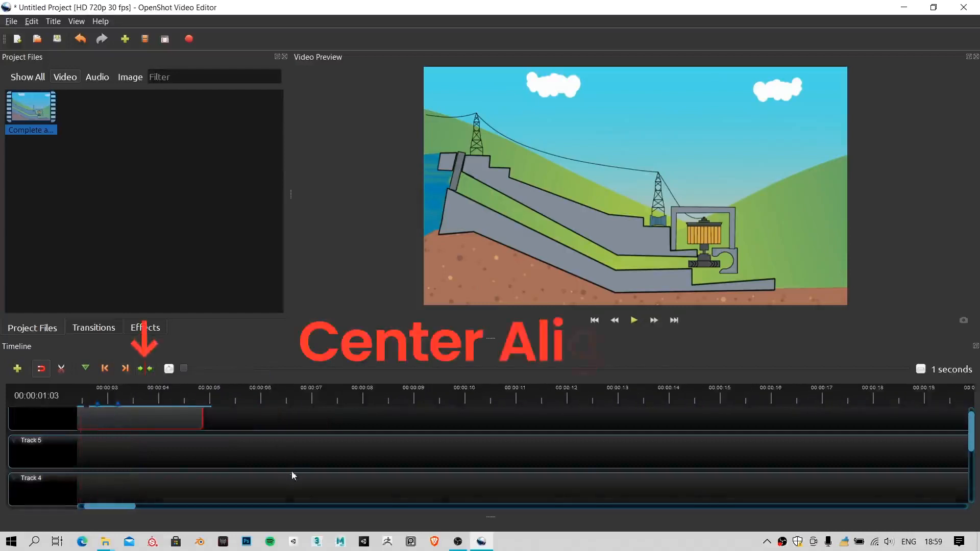
{"action": "left_click_drag", "start_coordinate": [114, 507], "coordinate": [44, 487]}
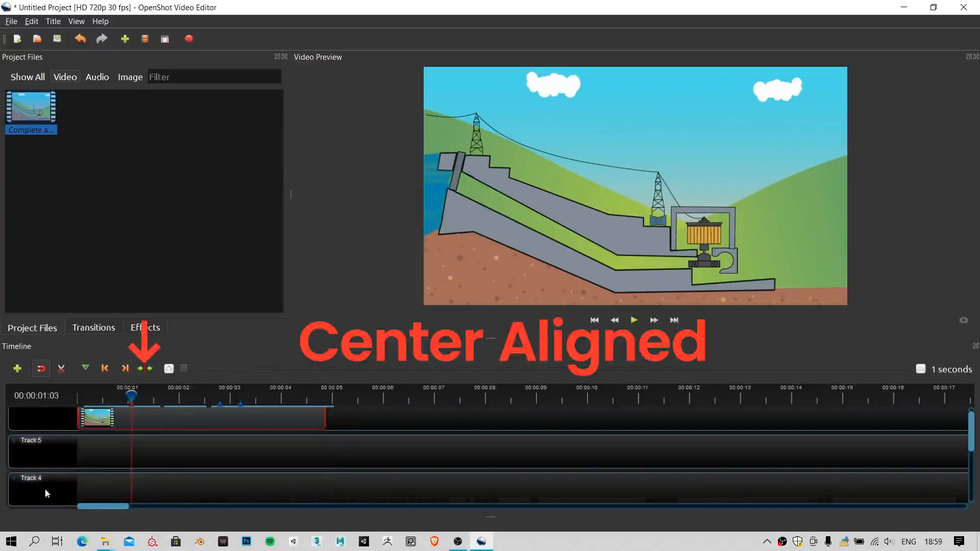
{"action": "left_click", "coordinate": [794, 388]}
{"action": "left_click_drag", "start_coordinate": [763, 393], "coordinate": [785, 392]}
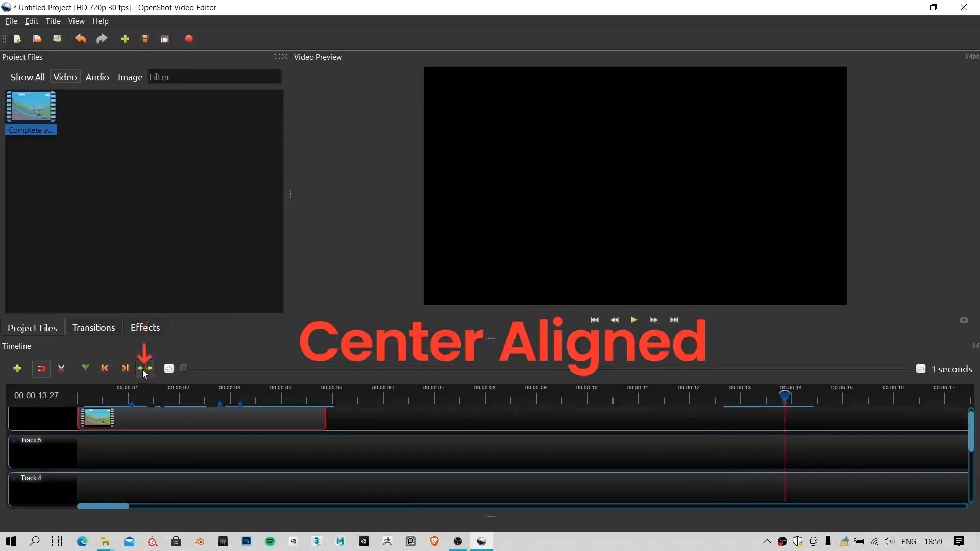
{"action": "left_click", "coordinate": [143, 370]}
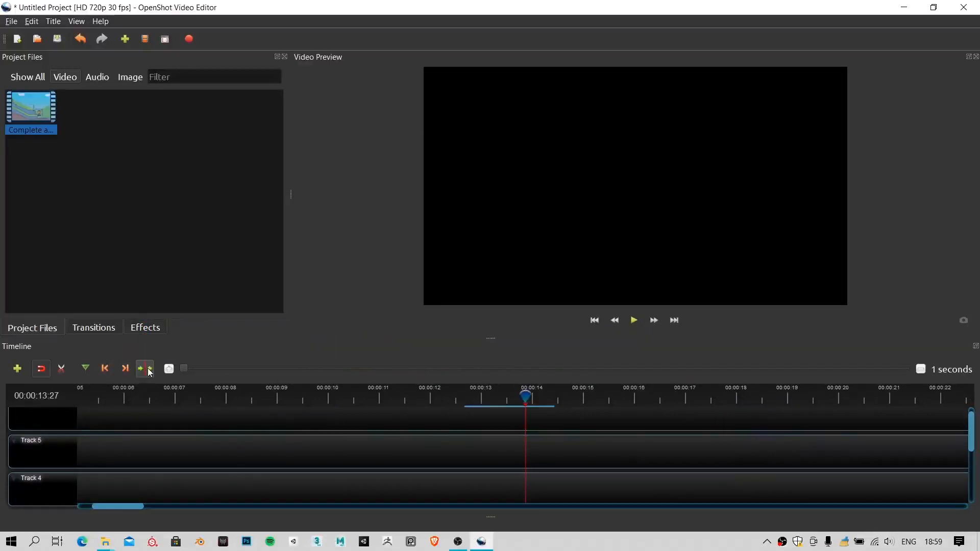
{"action": "left_click_drag", "start_coordinate": [588, 394], "coordinate": [791, 393]}
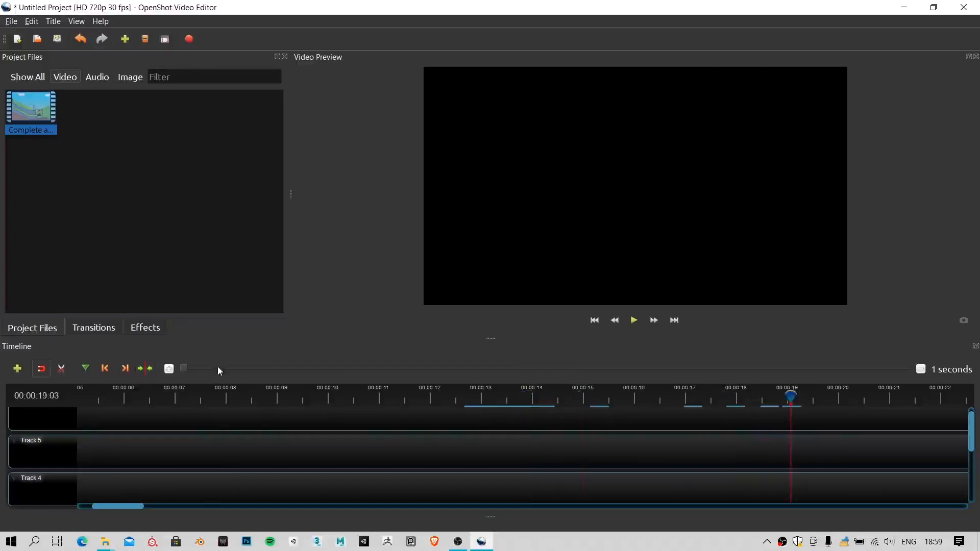
{"action": "left_click", "coordinate": [146, 371]}
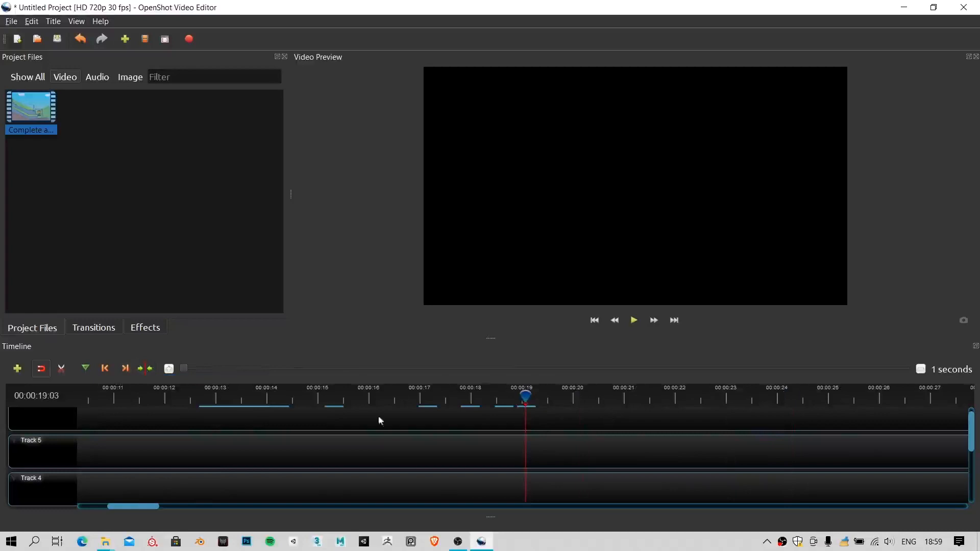
Step: Return the playhead to 00:00:00:08, and zoom the timeline out to 5 seconds and back in to 1 second
{"action": "left_click_drag", "start_coordinate": [144, 507], "coordinate": [59, 508]}
{"action": "left_click", "coordinate": [89, 392]}
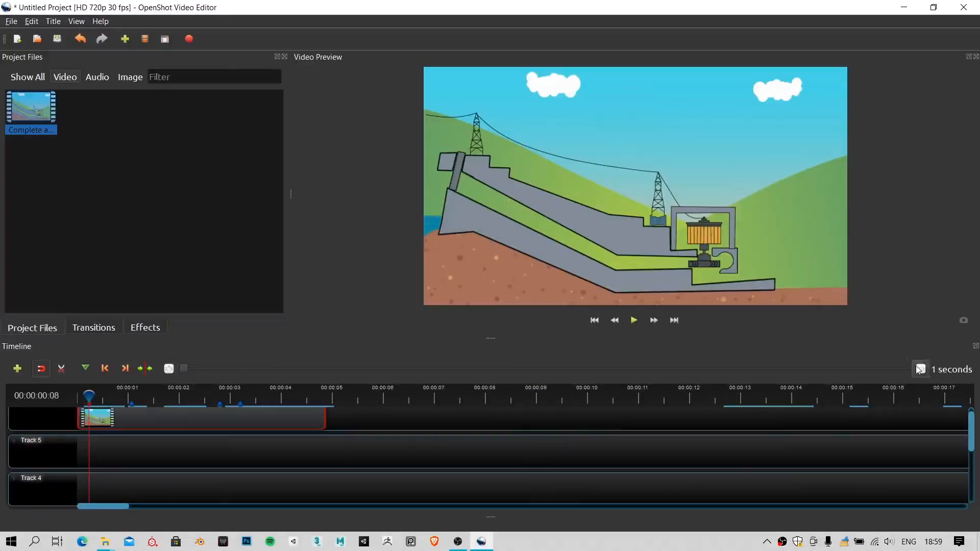
{"action": "left_click", "coordinate": [919, 369]}
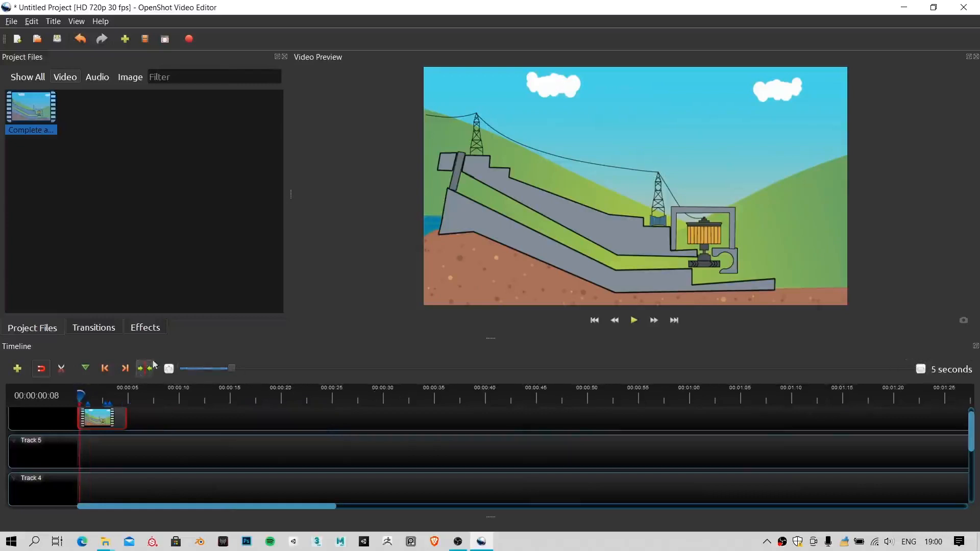
{"action": "left_click", "coordinate": [166, 367]}
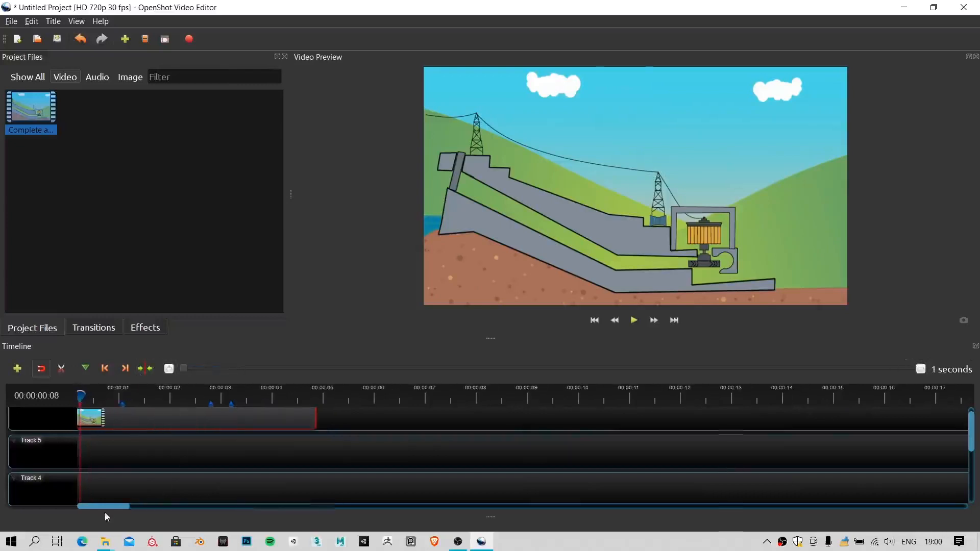
{"action": "left_click_drag", "start_coordinate": [94, 507], "coordinate": [90, 507]}
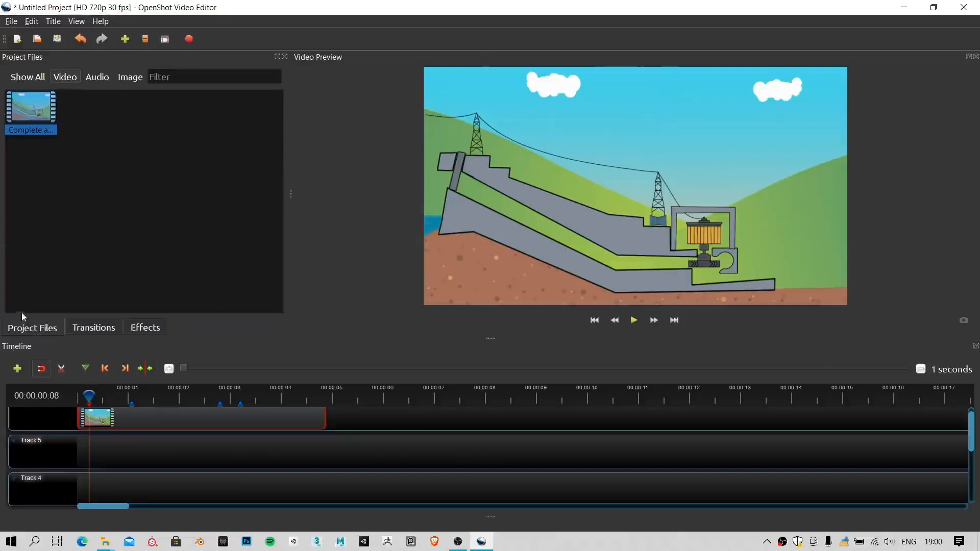
Step: Show the transitions library and paste a copy of the animation clip on Track 6, snapped to the end of the first clip
{"action": "left_click", "coordinate": [83, 329]}
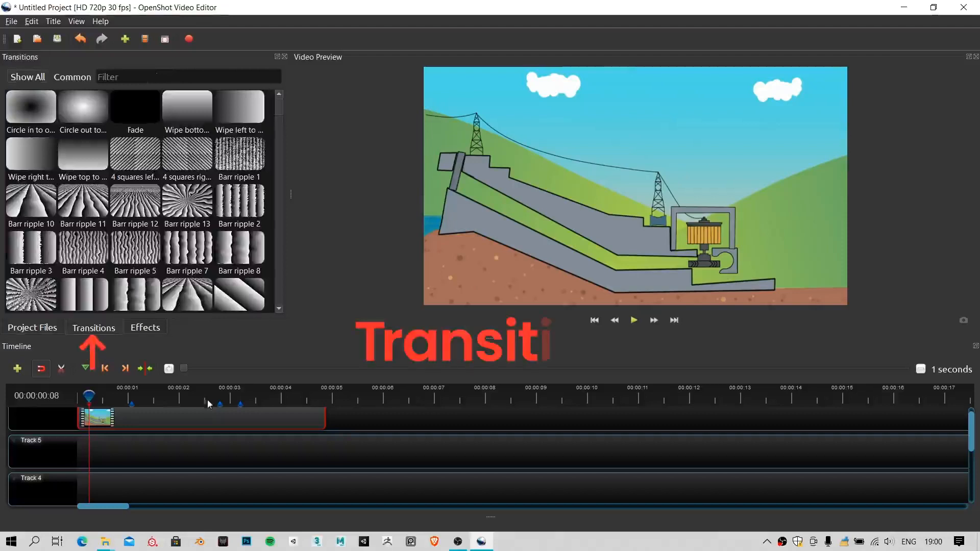
{"action": "scroll", "coordinate": [195, 440], "scroll_direction": "up", "scroll_amount": 1}
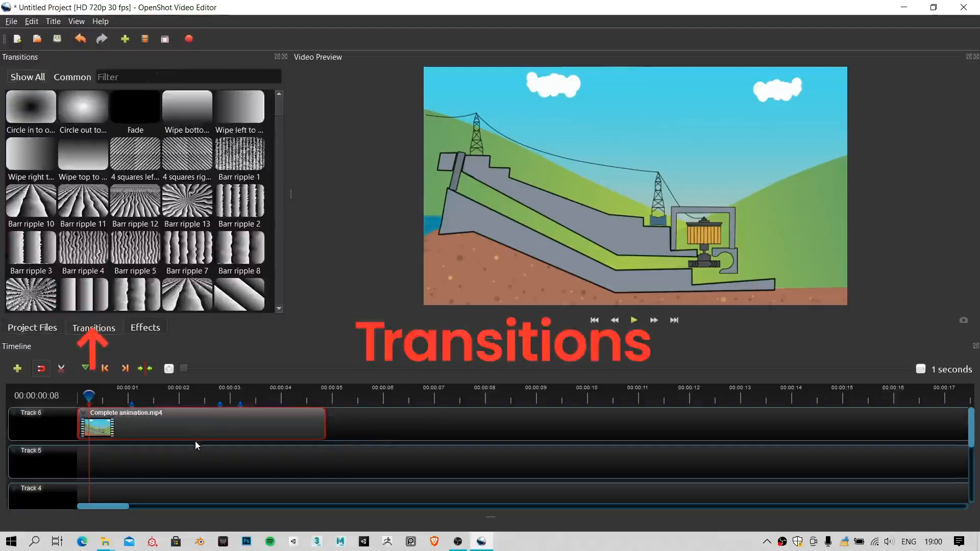
{"action": "key", "text": "ctrl+v"}
{"action": "left_click_drag", "start_coordinate": [219, 418], "coordinate": [454, 418]}
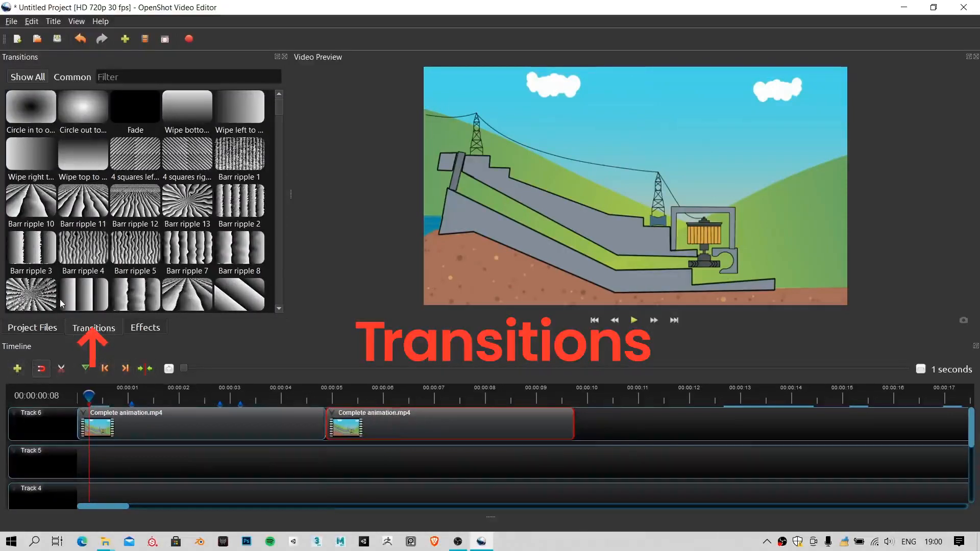
Step: Add the Circle in to out transition over the join of the two Track 6 clips, trimmed to about 4.3 to 5.4 seconds
{"action": "scroll", "coordinate": [155, 179], "scroll_direction": "down", "scroll_amount": 4}
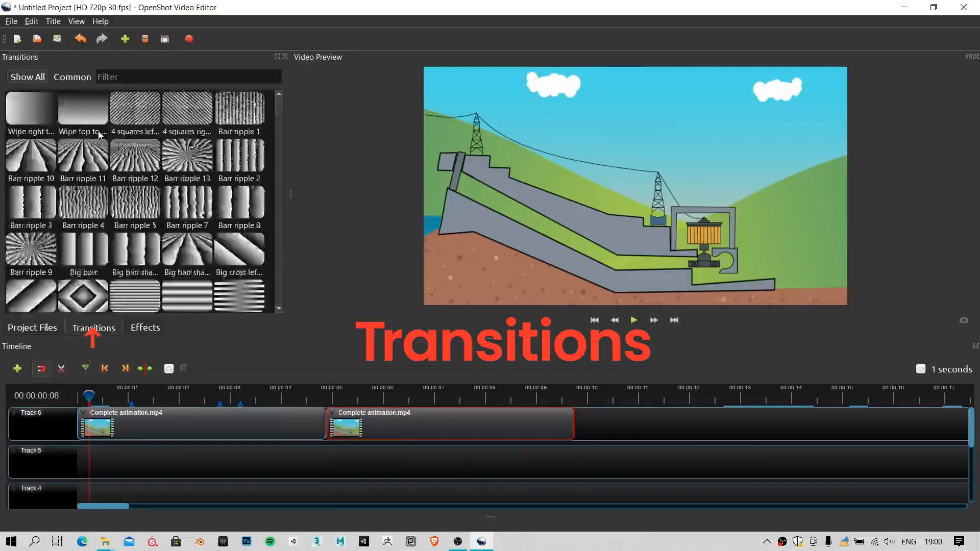
{"action": "scroll", "coordinate": [199, 227], "scroll_direction": "up", "scroll_amount": 4}
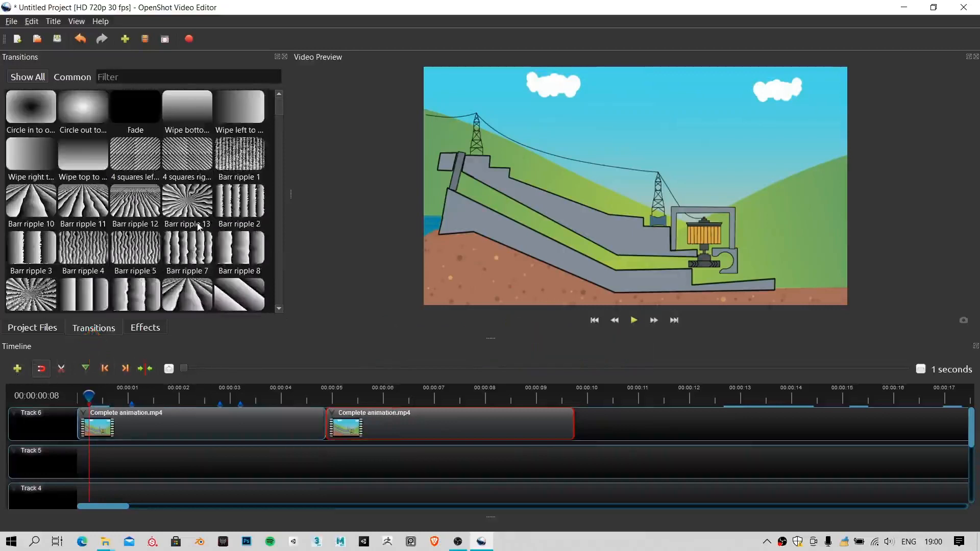
{"action": "scroll", "coordinate": [198, 225], "scroll_direction": "down", "scroll_amount": 2}
{"action": "scroll", "coordinate": [198, 224], "scroll_direction": "up", "scroll_amount": 2}
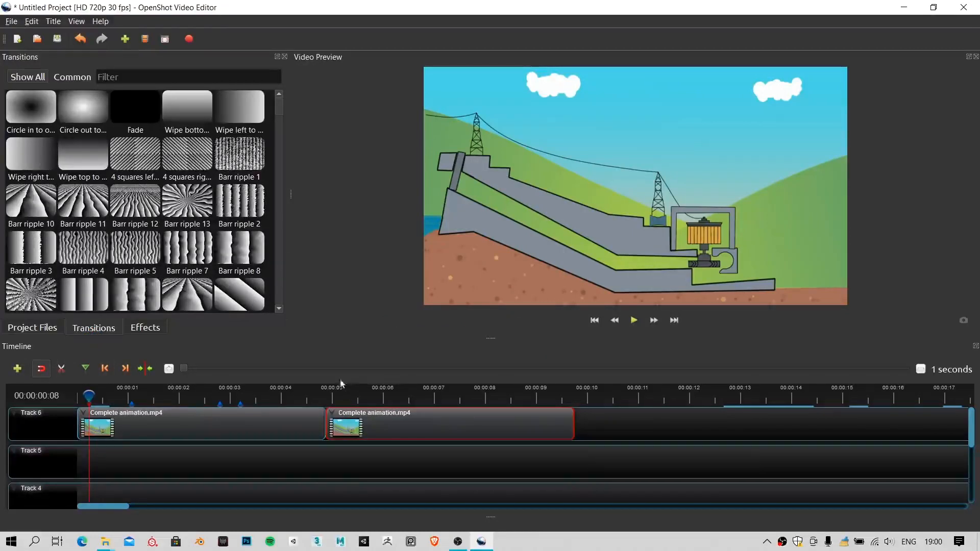
{"action": "left_click", "coordinate": [41, 114]}
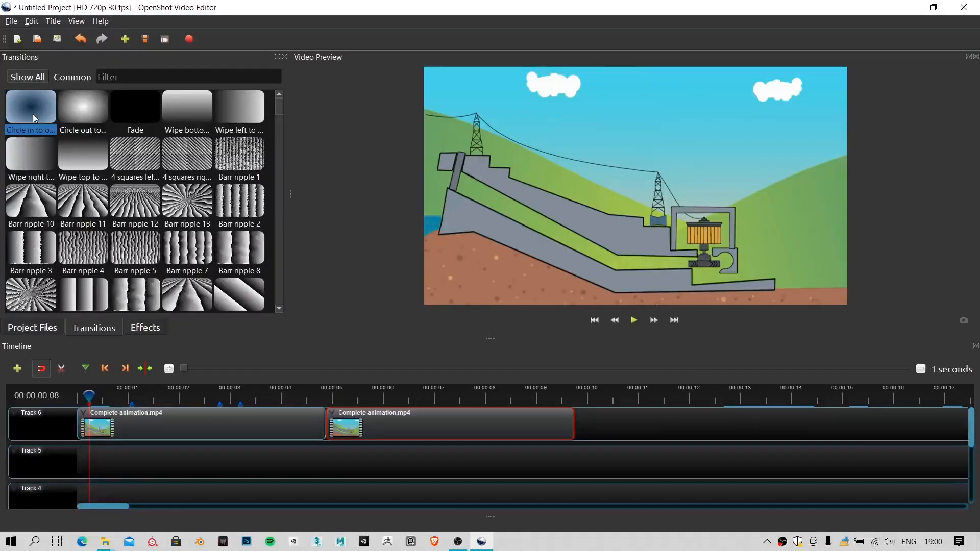
{"action": "left_click_drag", "start_coordinate": [33, 114], "coordinate": [142, 414]}
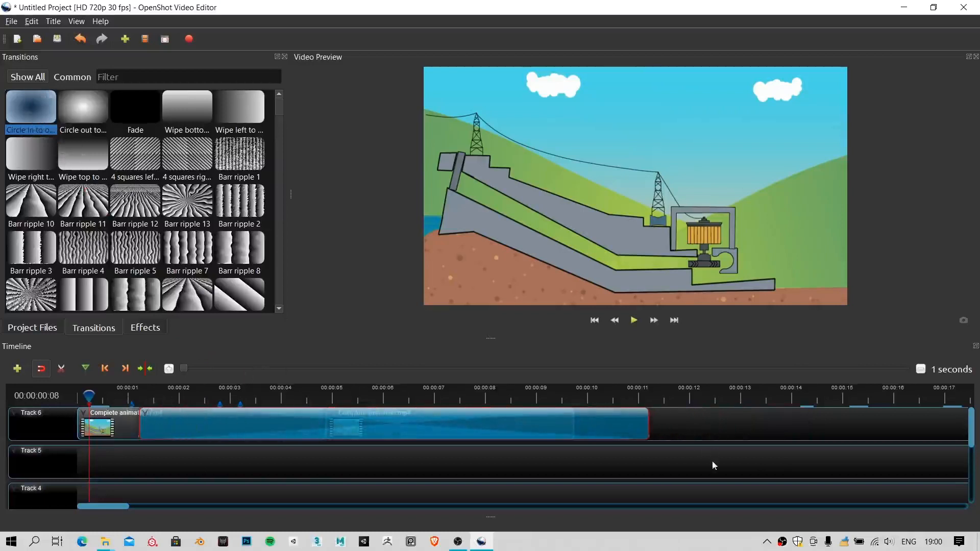
{"action": "left_click_drag", "start_coordinate": [649, 425], "coordinate": [350, 431]}
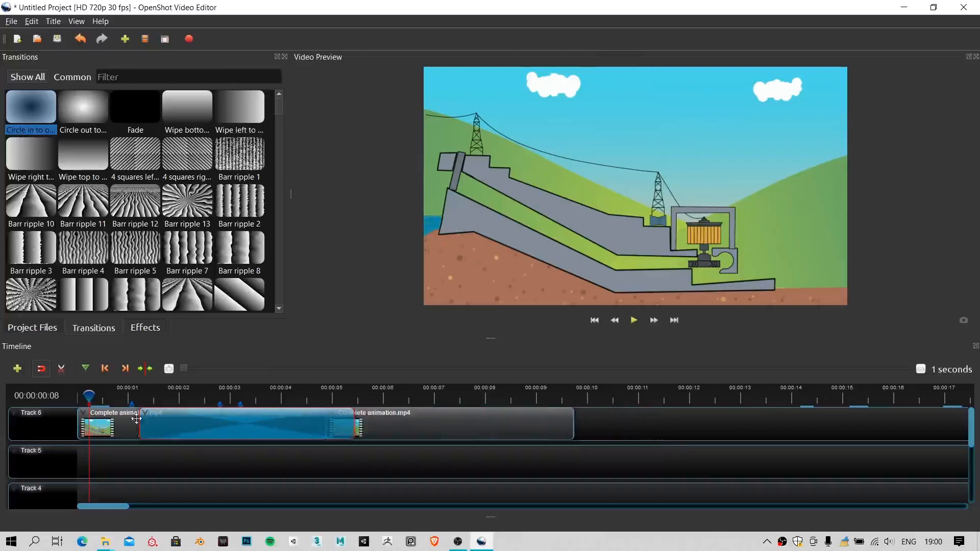
{"action": "left_click_drag", "start_coordinate": [144, 421], "coordinate": [298, 431]}
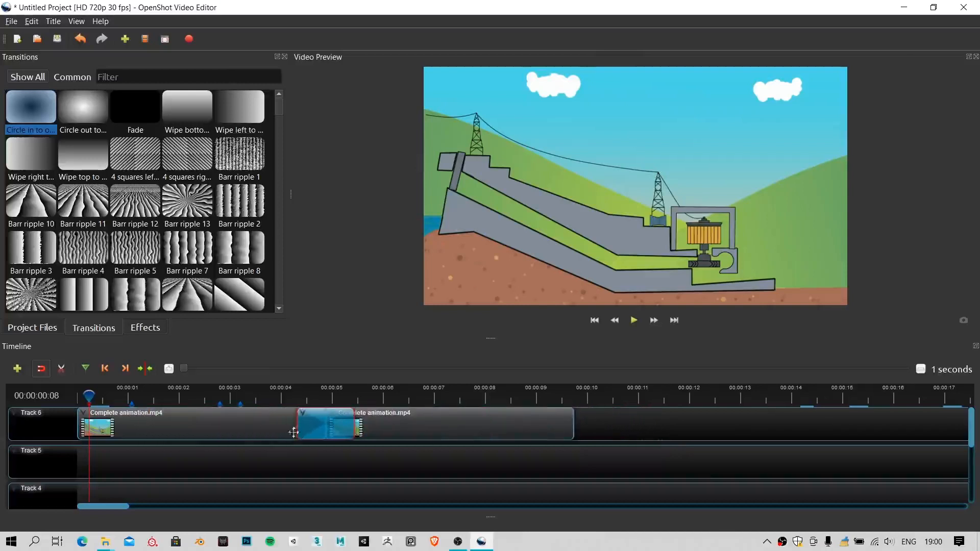
Step: Play the join from about 4 seconds twice to preview the Circle in to out transition, and delete the transition
{"action": "left_click", "coordinate": [270, 390]}
{"action": "mouse_move", "coordinate": [271, 392]}
{"action": "left_mouse_down"}
{"action": "mouse_move", "coordinate": [295, 392]}
{"action": "mouse_move", "coordinate": [285, 392]}
{"action": "left_mouse_up"}
{"action": "key", "text": "space"}
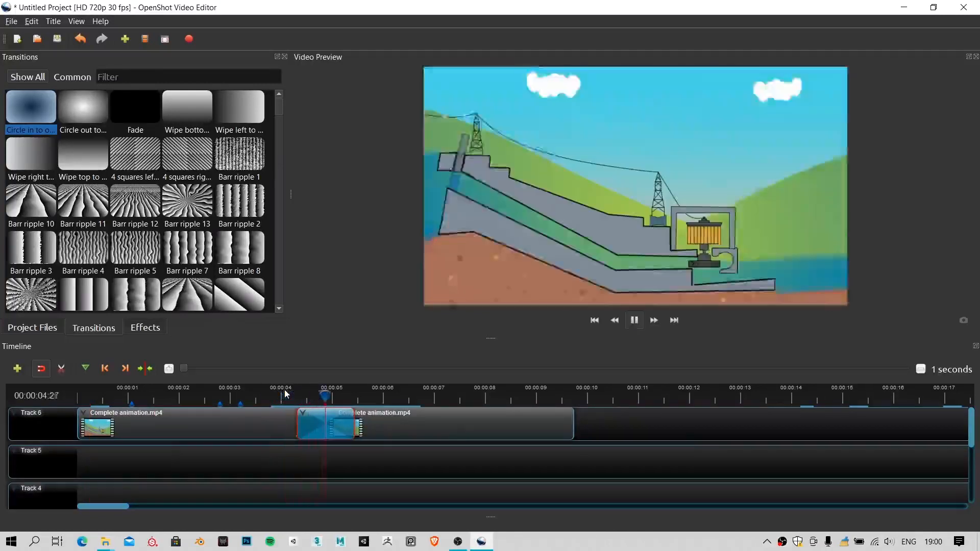
{"action": "left_click", "coordinate": [276, 391]}
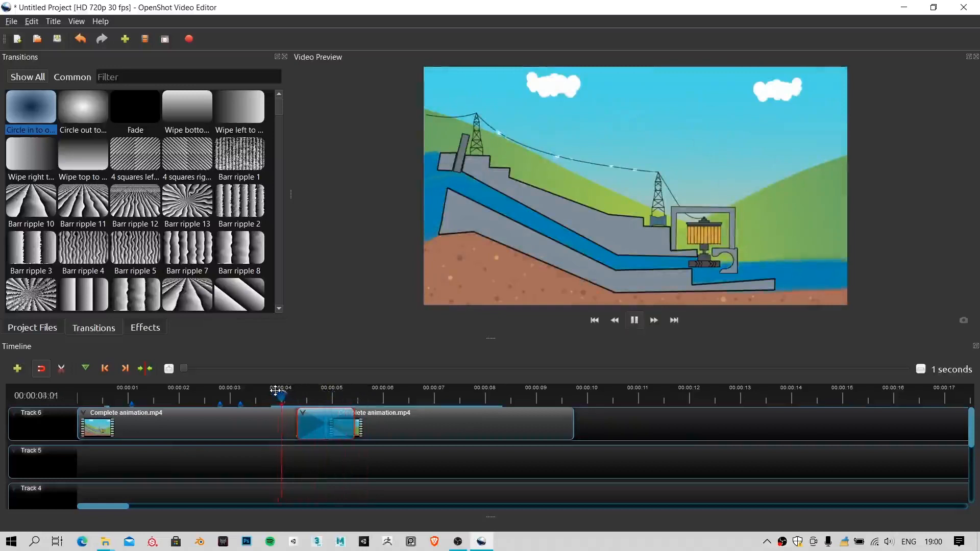
{"action": "key", "text": "space"}
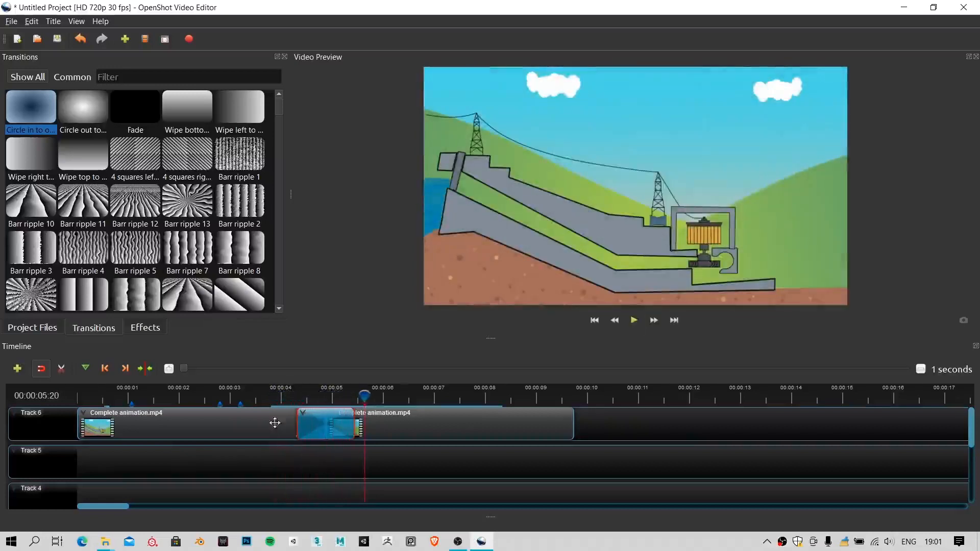
{"action": "key", "text": "Delete"}
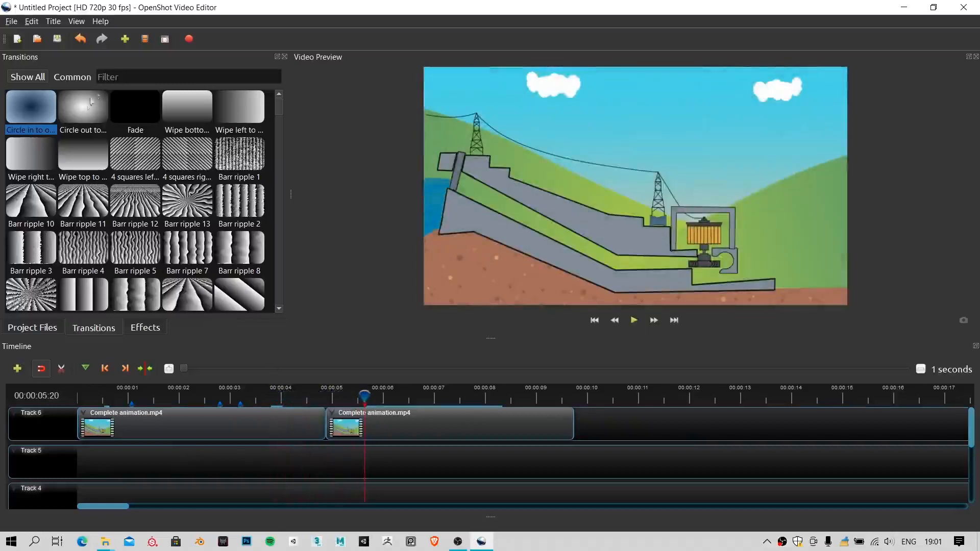
Step: Add the Circle out to in transition over the Track 6 clip join, trimmed to about 4.1 to 5.6 seconds
{"action": "left_click", "coordinate": [89, 127]}
{"action": "left_click_drag", "start_coordinate": [104, 129], "coordinate": [274, 412]}
{"action": "left_click_drag", "start_coordinate": [787, 426], "coordinate": [360, 426]}
{"action": "left_click_drag", "start_coordinate": [296, 426], "coordinate": [302, 426]}
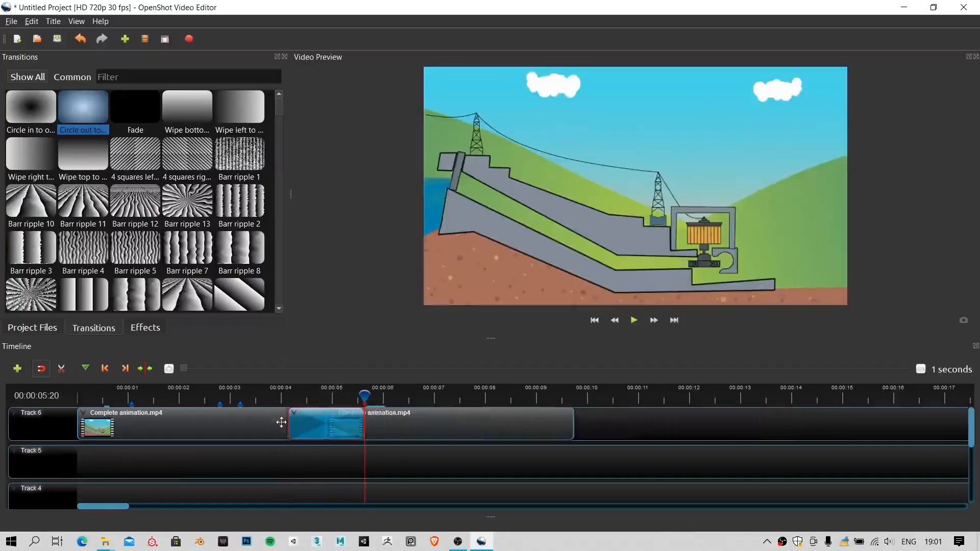
Step: Preview the Circle out to in transition from about 4.1 seconds and delete it from Track 6
{"action": "left_click", "coordinate": [289, 397]}
{"action": "key", "text": "space"}
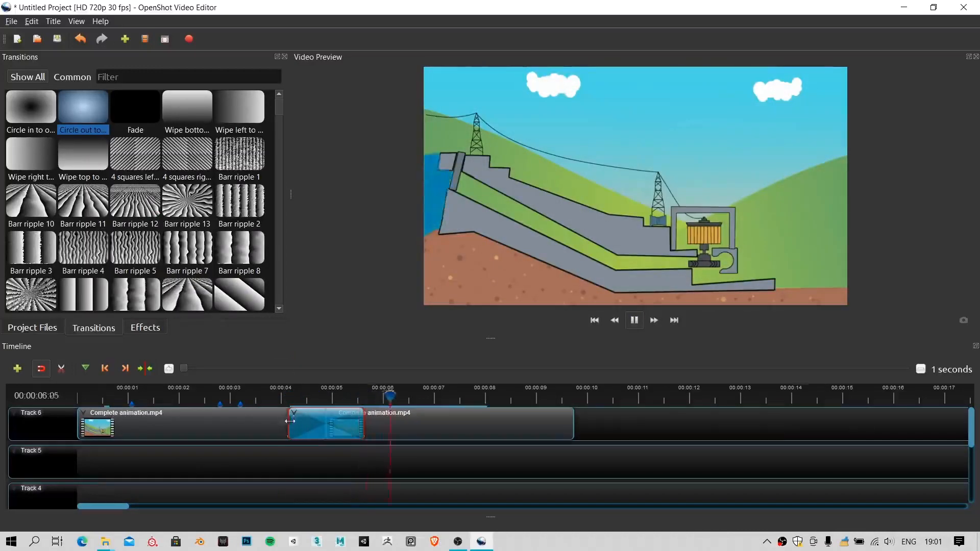
{"action": "key", "text": "space"}
{"action": "key", "text": "Delete"}
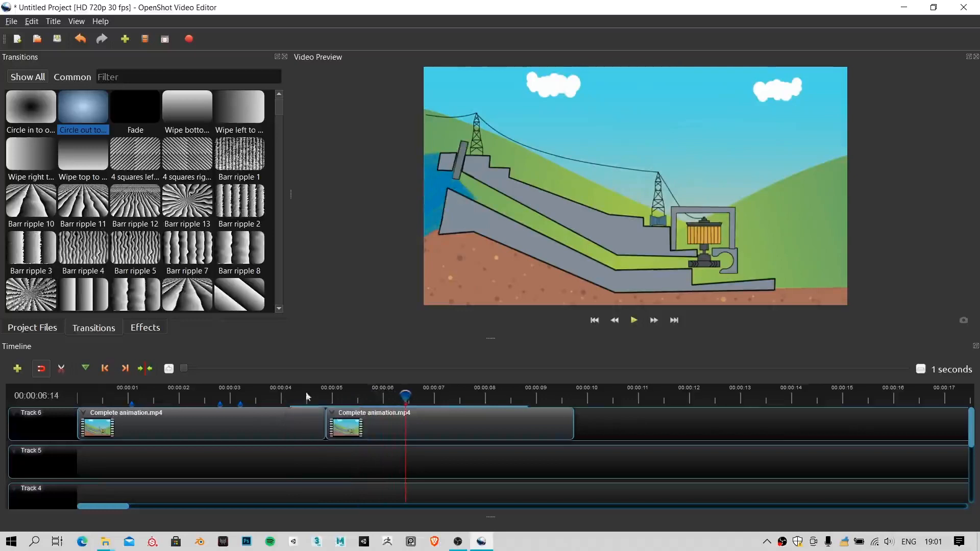
Step: Add the Wipe bottom to top transition over the Track 6 clip join, trimmed to about 4 to 6 seconds
{"action": "left_click_drag", "start_coordinate": [188, 108], "coordinate": [276, 423]}
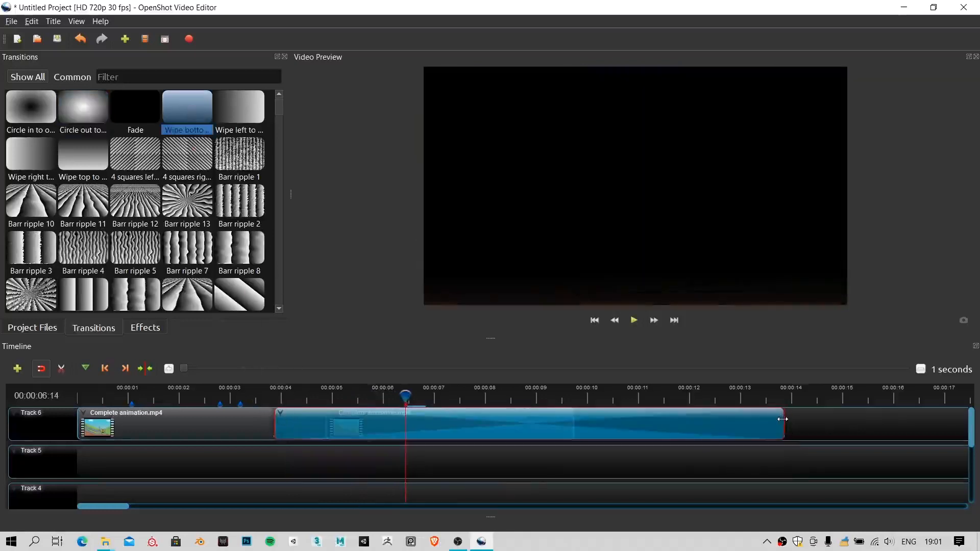
{"action": "left_click_drag", "start_coordinate": [782, 419], "coordinate": [383, 419]}
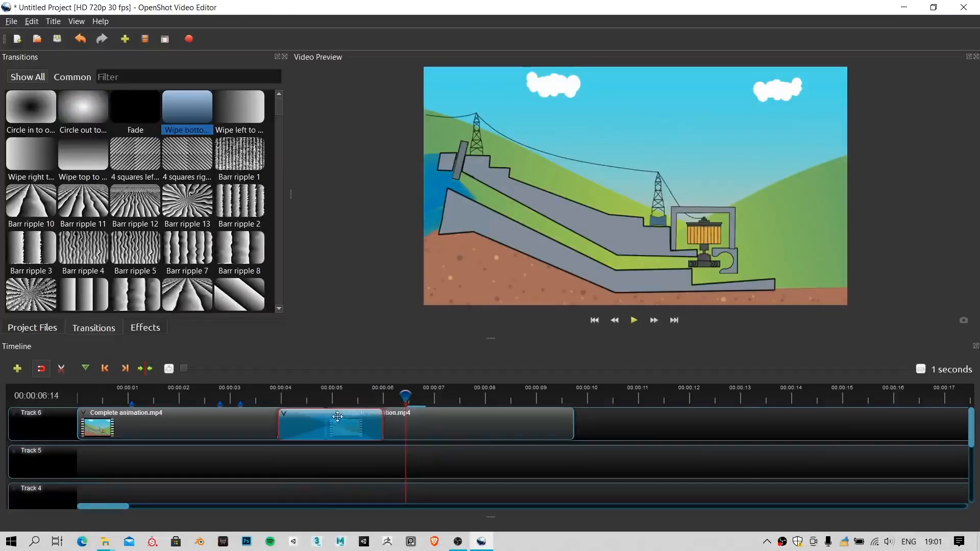
Step: Play the clip join from about 4 seconds to preview the Wipe bottom to top transition, and delete the transition
{"action": "left_click", "coordinate": [267, 387]}
{"action": "key", "text": "space"}
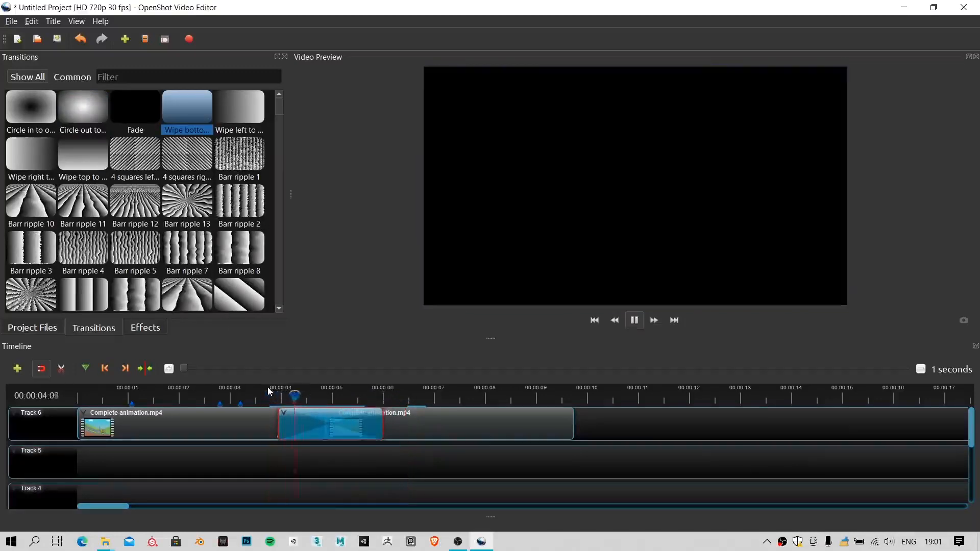
{"action": "key", "text": "space"}
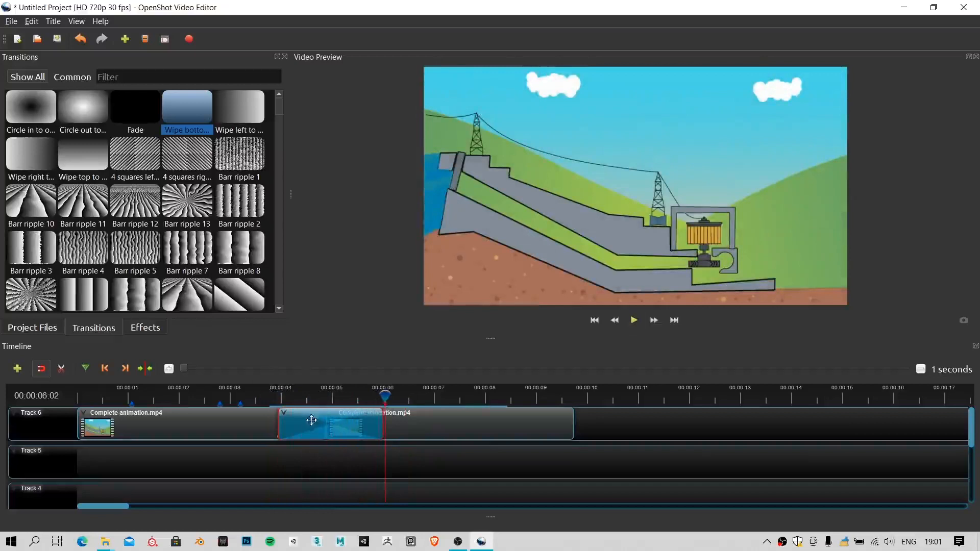
{"action": "key", "text": "Delete"}
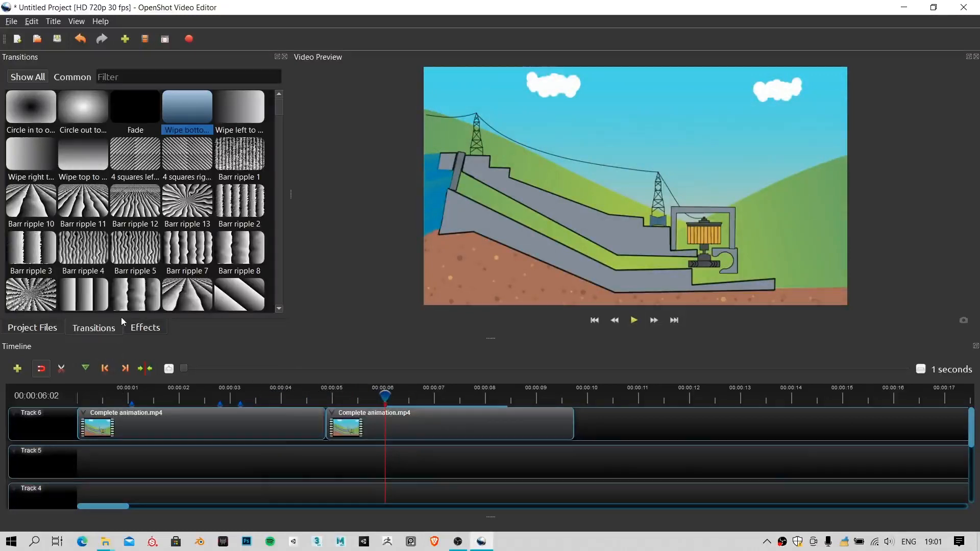
{"action": "scroll", "coordinate": [210, 162], "scroll_direction": "down", "scroll_amount": 5}
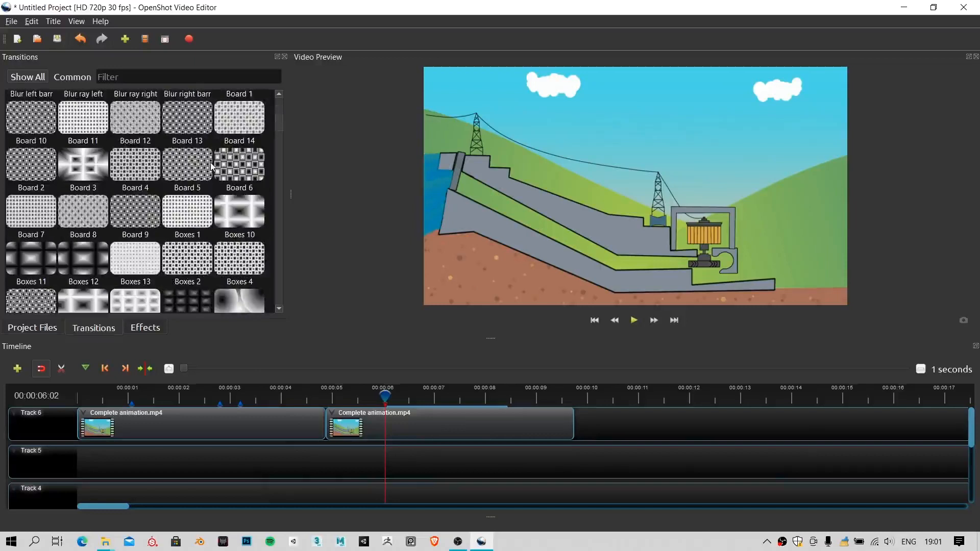
{"action": "scroll", "coordinate": [210, 162], "scroll_direction": "down", "scroll_amount": 3}
{"action": "scroll", "coordinate": [174, 199], "scroll_direction": "up", "scroll_amount": 8}
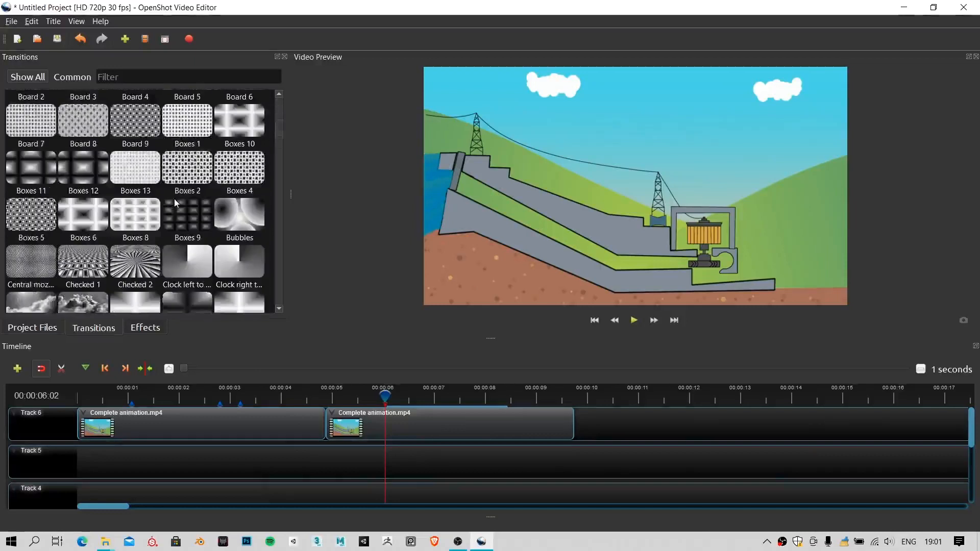
{"action": "scroll", "coordinate": [175, 203], "scroll_direction": "up", "scroll_amount": 1}
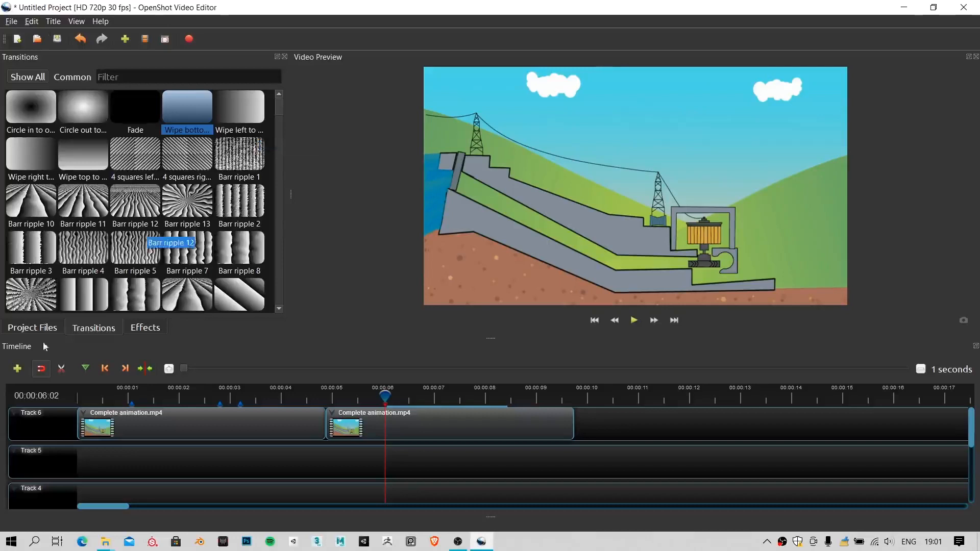
Step: Show the effects library and delete the second clip from Track 6, with the playhead placed at 00:00:01:16
{"action": "left_click", "coordinate": [156, 331]}
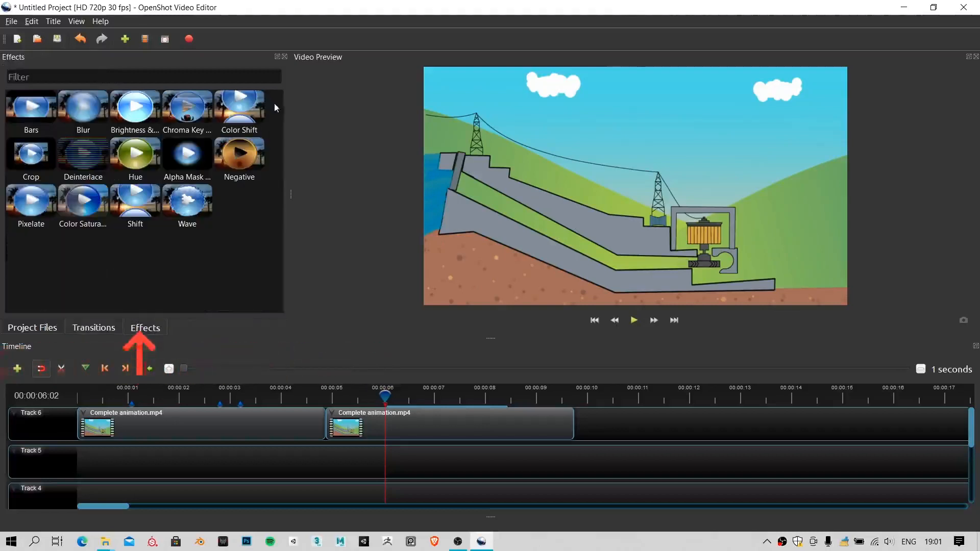
{"action": "left_click", "coordinate": [294, 391]}
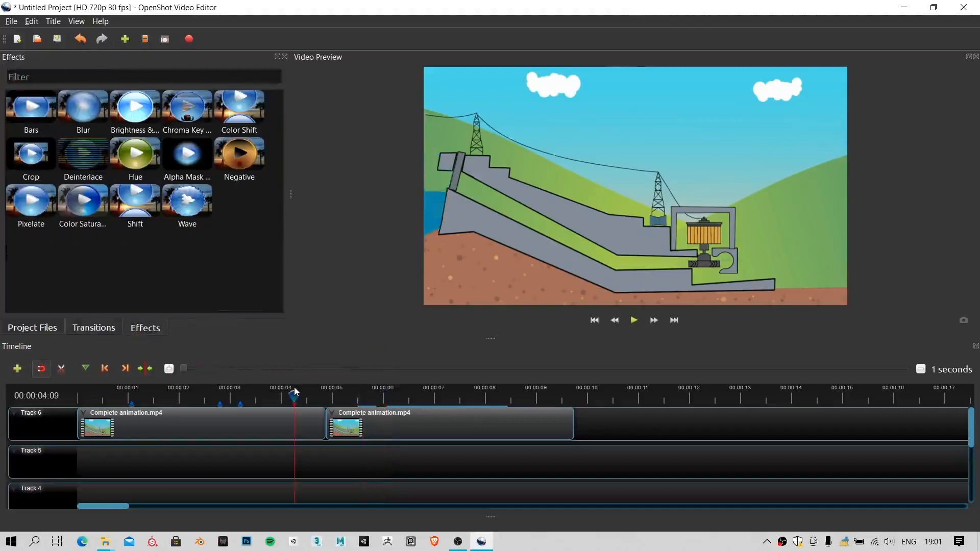
{"action": "left_click", "coordinate": [289, 390]}
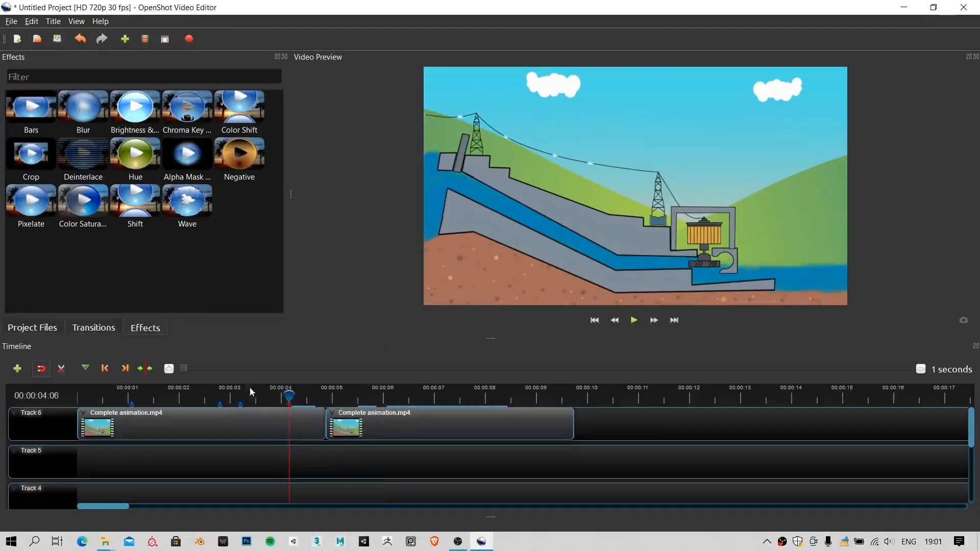
{"action": "left_click", "coordinate": [154, 397]}
{"action": "left_click", "coordinate": [394, 434]}
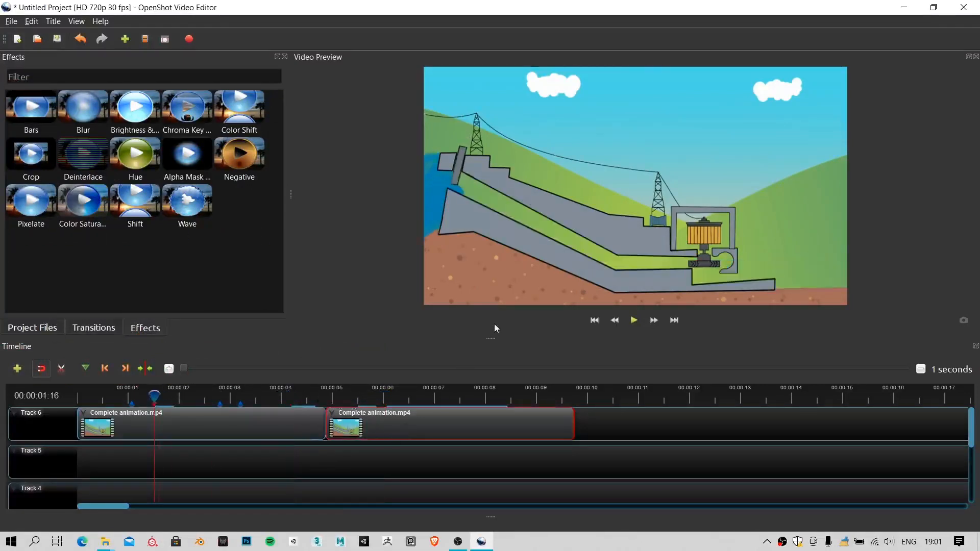
{"action": "key", "text": "Delete"}
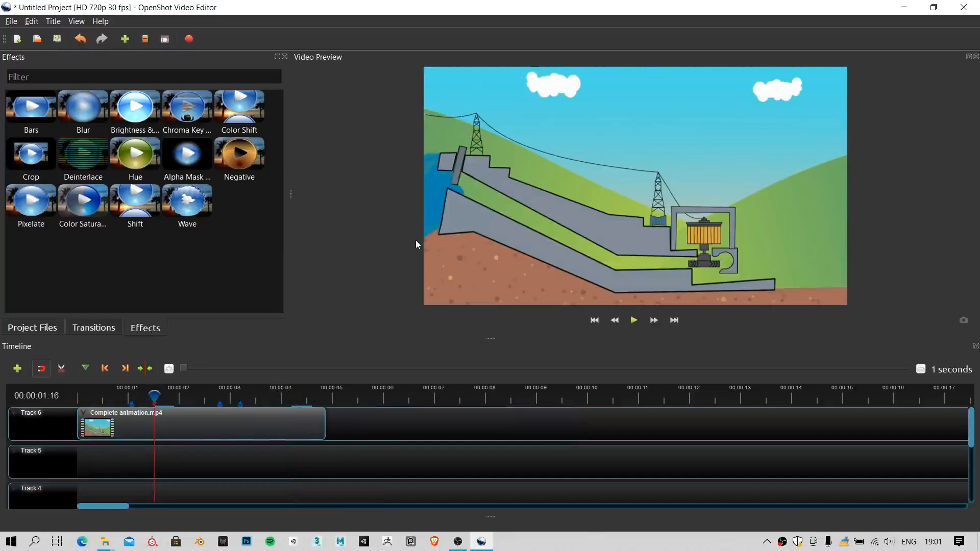
Step: Apply the Bars effect to the remaining Complete animation.mp4 clip on Track 6
{"action": "left_click", "coordinate": [29, 118]}
{"action": "left_click_drag", "start_coordinate": [27, 111], "coordinate": [120, 433]}
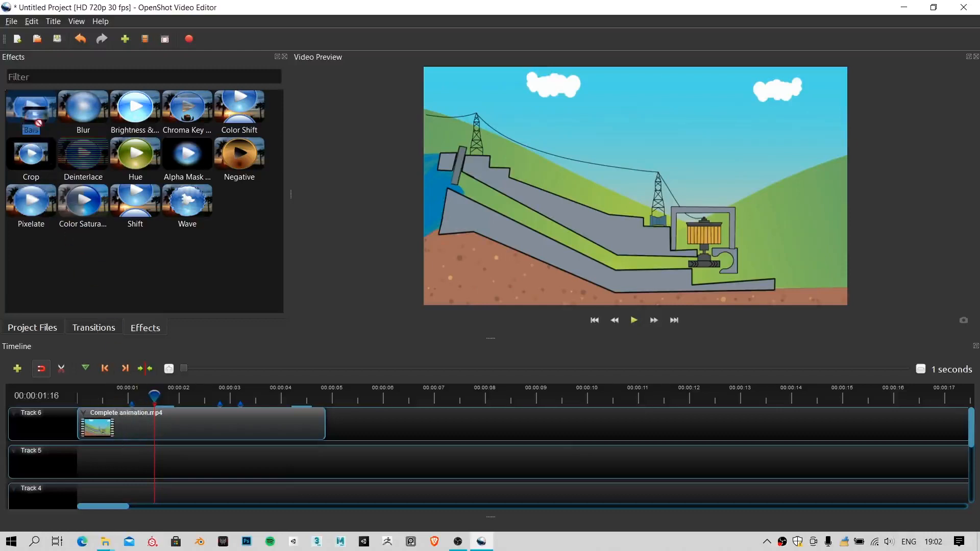
{"action": "left_click_drag", "start_coordinate": [30, 115], "coordinate": [101, 424]}
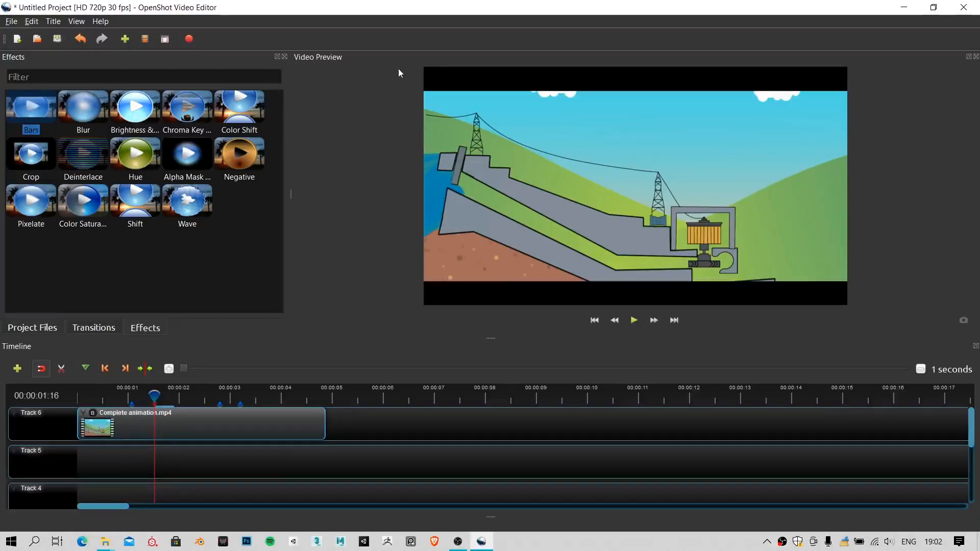
Step: Switch the workspace layout to Advanced View
{"action": "left_click", "coordinate": [77, 23]}
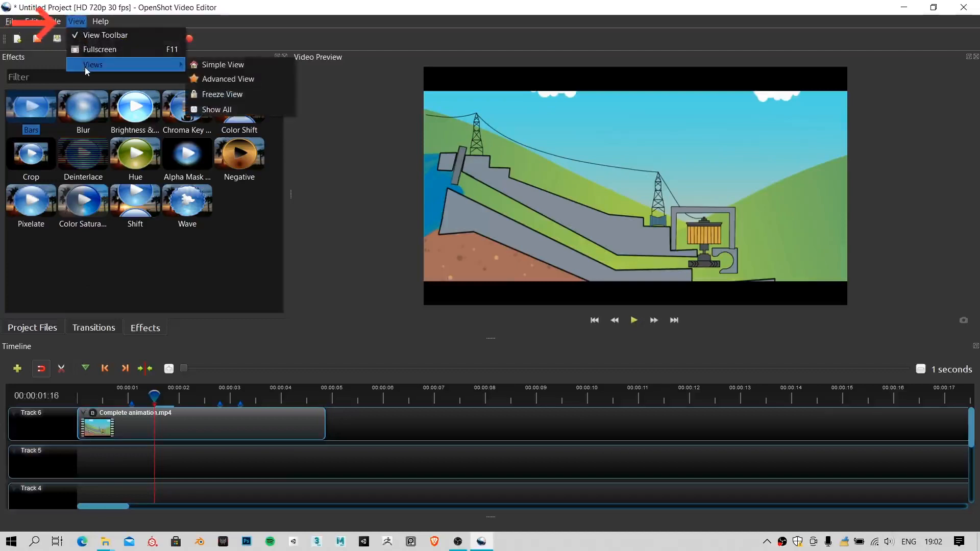
{"action": "left_click", "coordinate": [87, 9]}
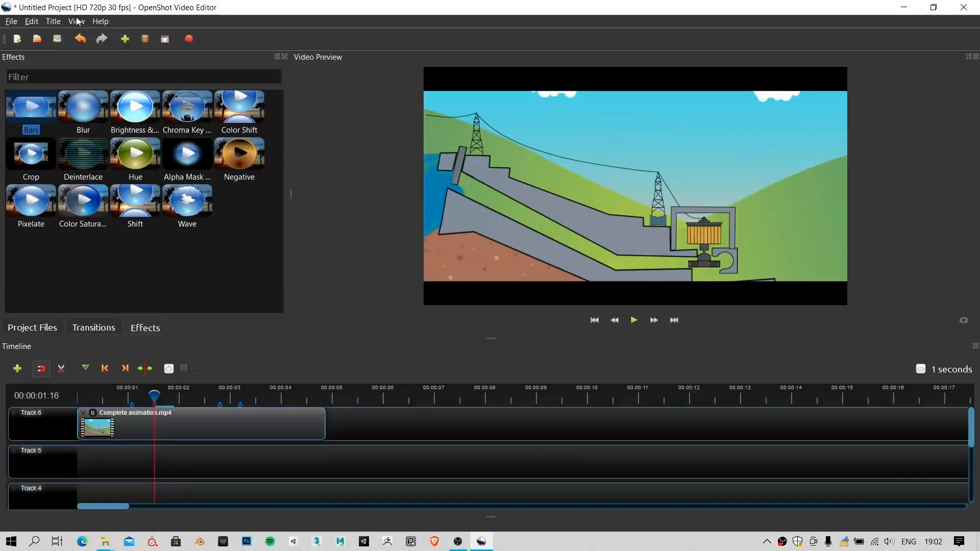
{"action": "left_click", "coordinate": [77, 21]}
{"action": "mouse_move", "coordinate": [84, 64]}
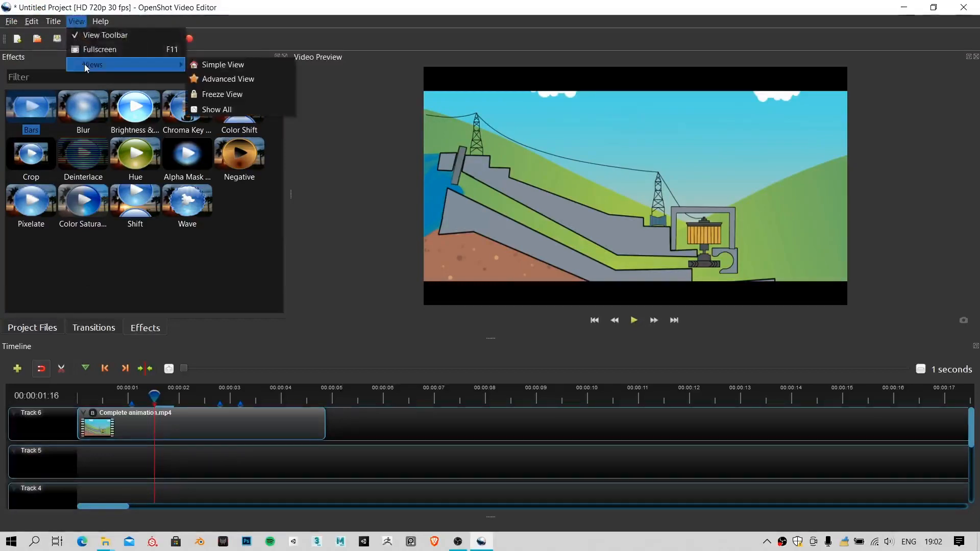
{"action": "left_click", "coordinate": [255, 80]}
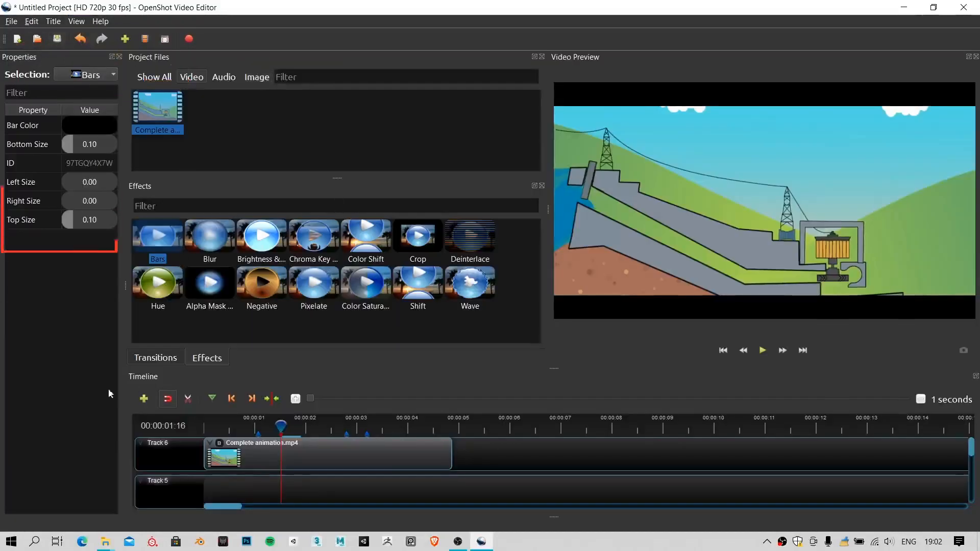
Step: Show the properties of the Track 6 clip and those of its Bars effect
{"action": "left_click", "coordinate": [249, 459]}
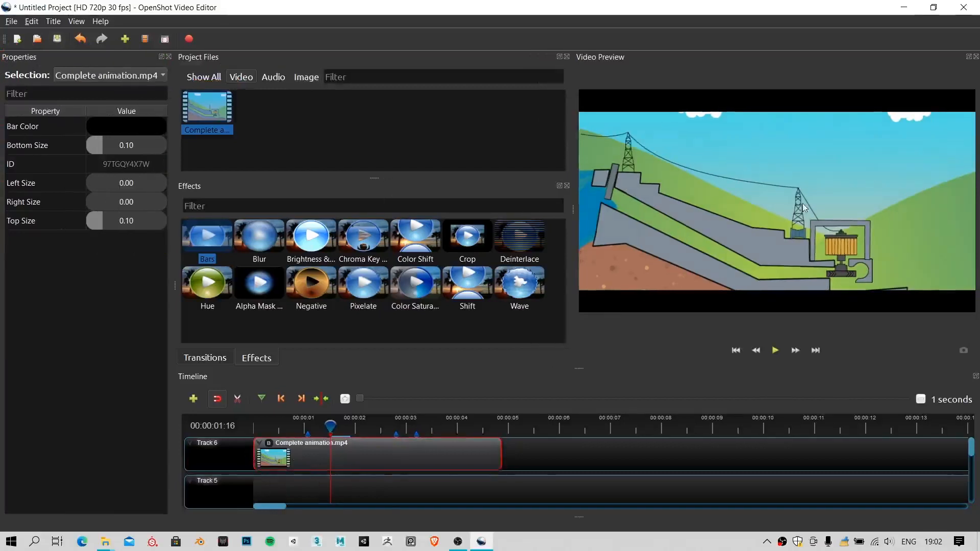
{"action": "left_click", "coordinate": [349, 460]}
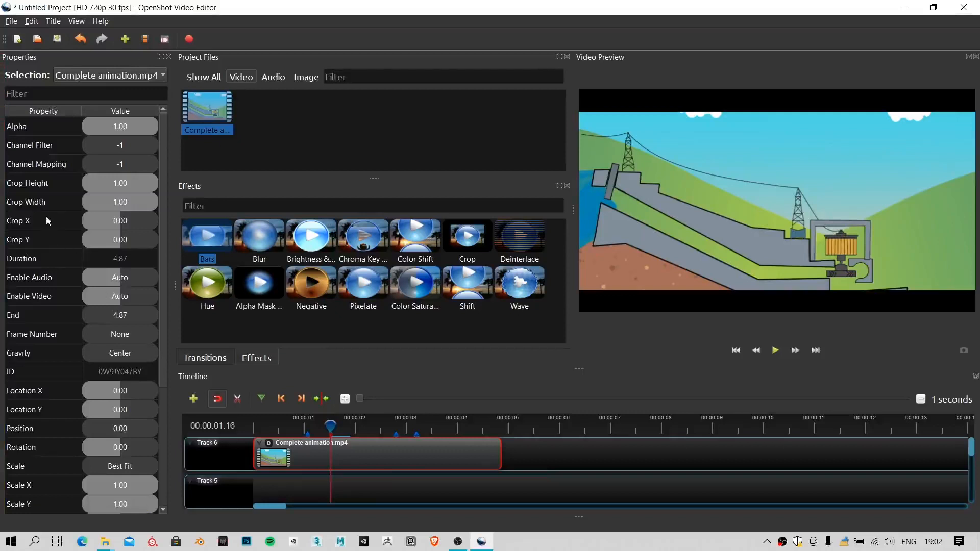
{"action": "left_click", "coordinate": [270, 445]}
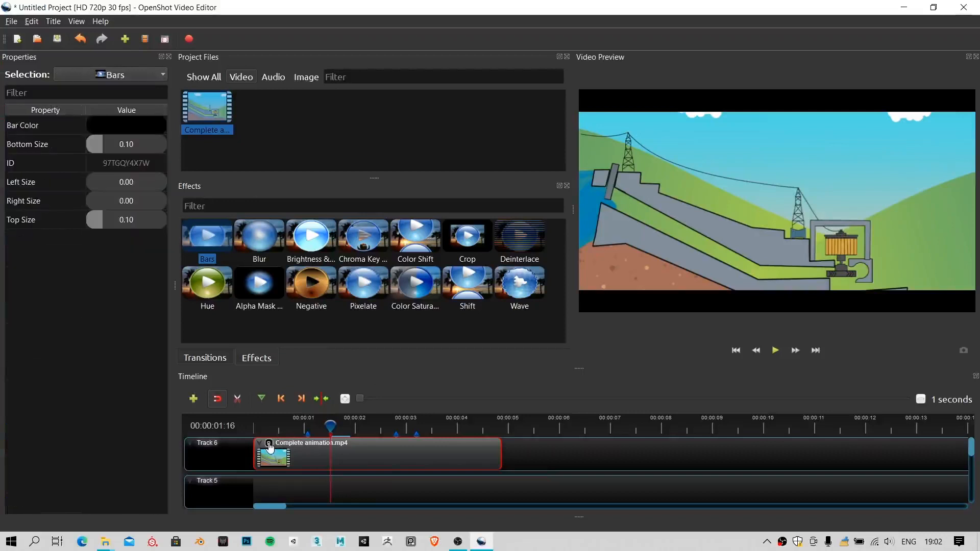
Step: Keyframe the Bars effect's Bottom Size and Top Size to 0.00 at 00:00:01:20
{"action": "mouse_move", "coordinate": [327, 425]}
{"action": "left_mouse_down"}
{"action": "mouse_move", "coordinate": [258, 423]}
{"action": "mouse_move", "coordinate": [336, 425]}
{"action": "left_mouse_up"}
{"action": "mouse_move", "coordinate": [104, 140]}
{"action": "left_mouse_down"}
{"action": "mouse_move", "coordinate": [164, 148]}
{"action": "mouse_move", "coordinate": [48, 145]}
{"action": "mouse_move", "coordinate": [119, 145]}
{"action": "left_mouse_up"}
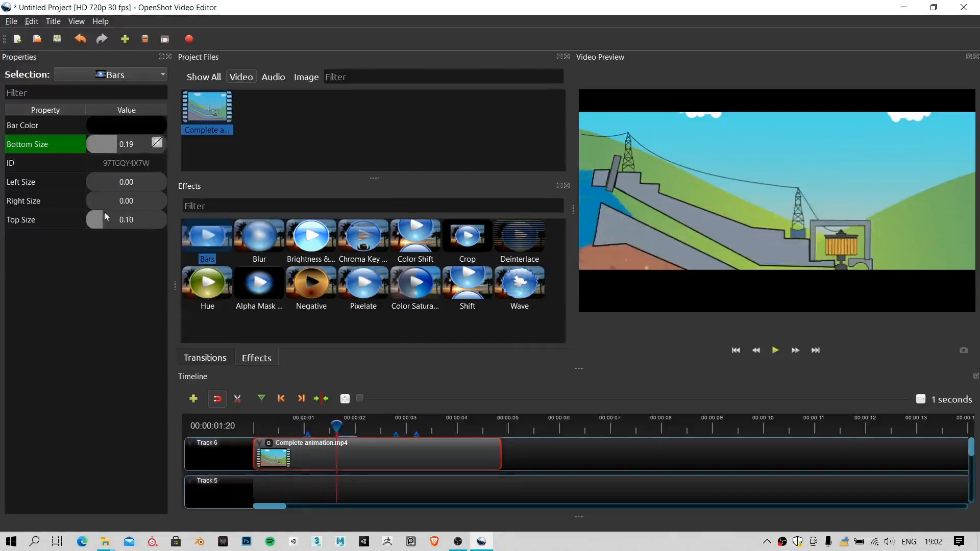
{"action": "left_click_drag", "start_coordinate": [104, 211], "coordinate": [44, 208]}
{"action": "left_click", "coordinate": [119, 147]}
{"action": "left_click_drag", "start_coordinate": [119, 147], "coordinate": [37, 148]}
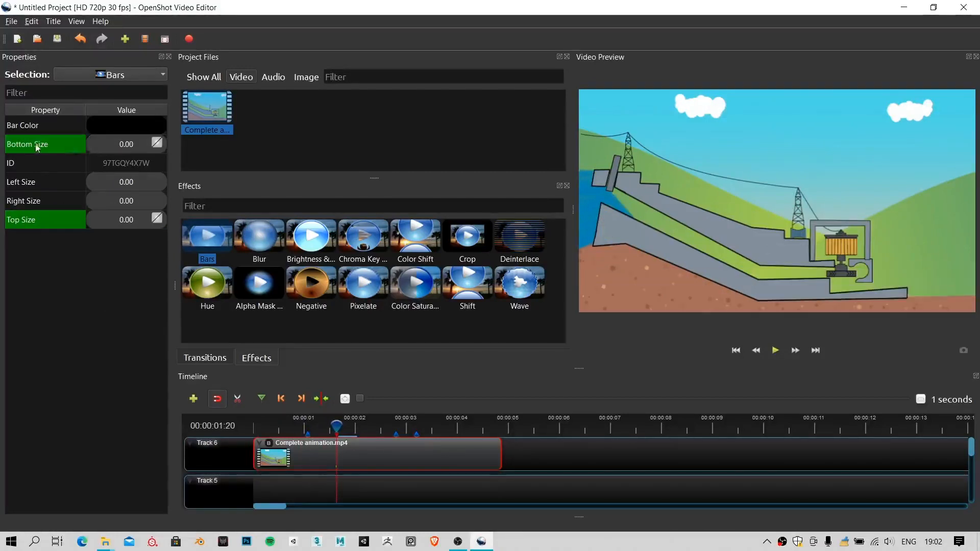
Step: Scrub through the bar animation from the start, and keyframe Bottom Size to 0.24 and Top Size to 0.27 at 00:00:02:04
{"action": "left_click_drag", "start_coordinate": [318, 420], "coordinate": [204, 414]}
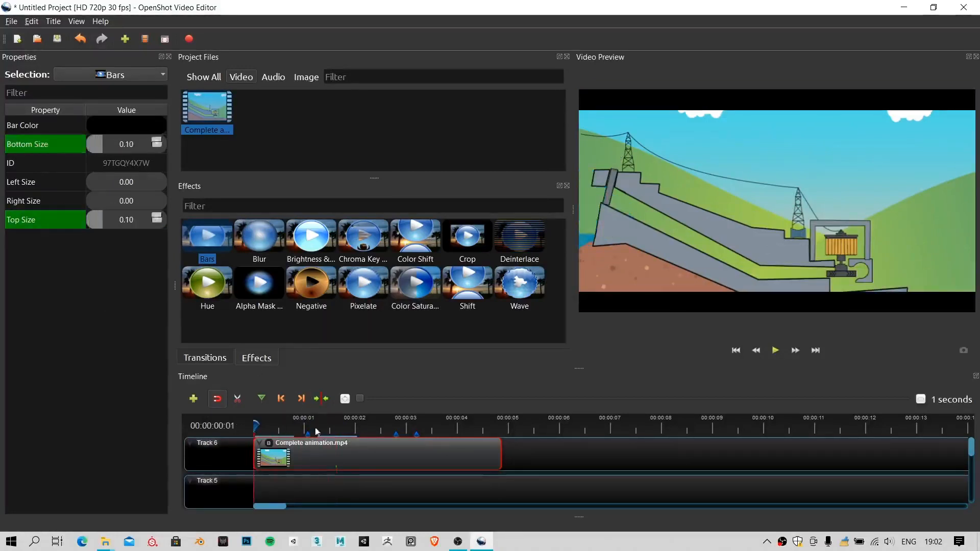
{"action": "left_click", "coordinate": [279, 427]}
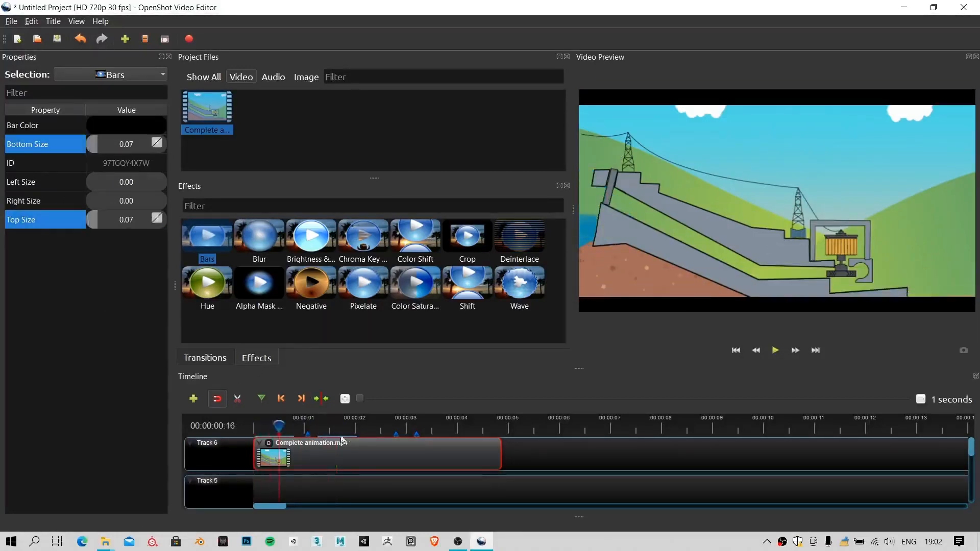
{"action": "left_click_drag", "start_coordinate": [312, 428], "coordinate": [342, 415]}
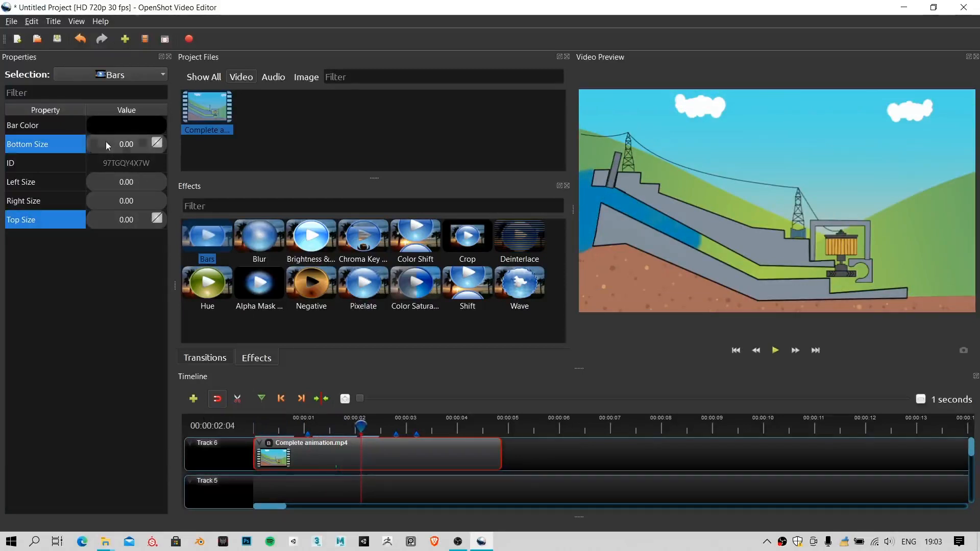
{"action": "left_click_drag", "start_coordinate": [105, 141], "coordinate": [128, 152]}
{"action": "left_click_drag", "start_coordinate": [129, 223], "coordinate": [138, 226]}
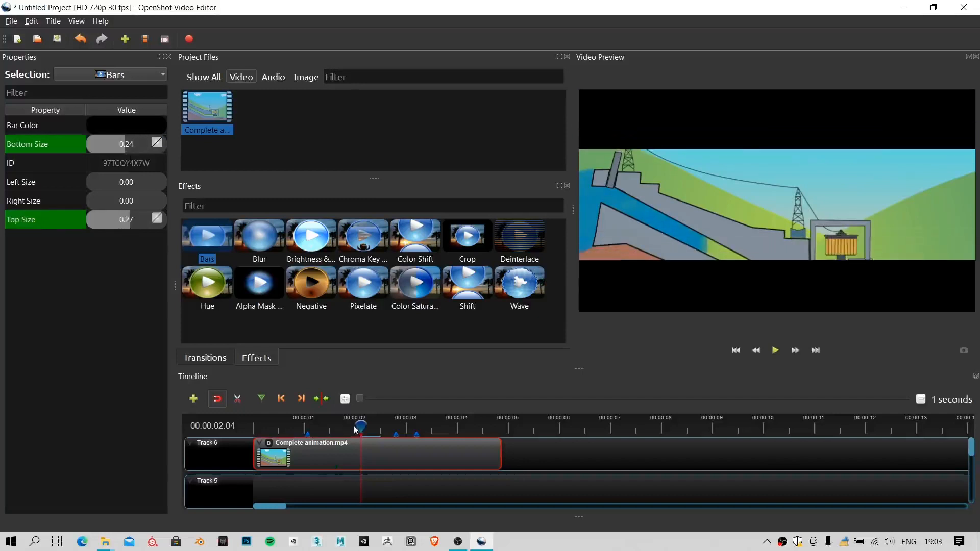
Step: Play the clip from about 00:00:00:26 to preview the animated bars, and scrub back to about 00:00:01:19
{"action": "left_click_drag", "start_coordinate": [356, 429], "coordinate": [296, 426]}
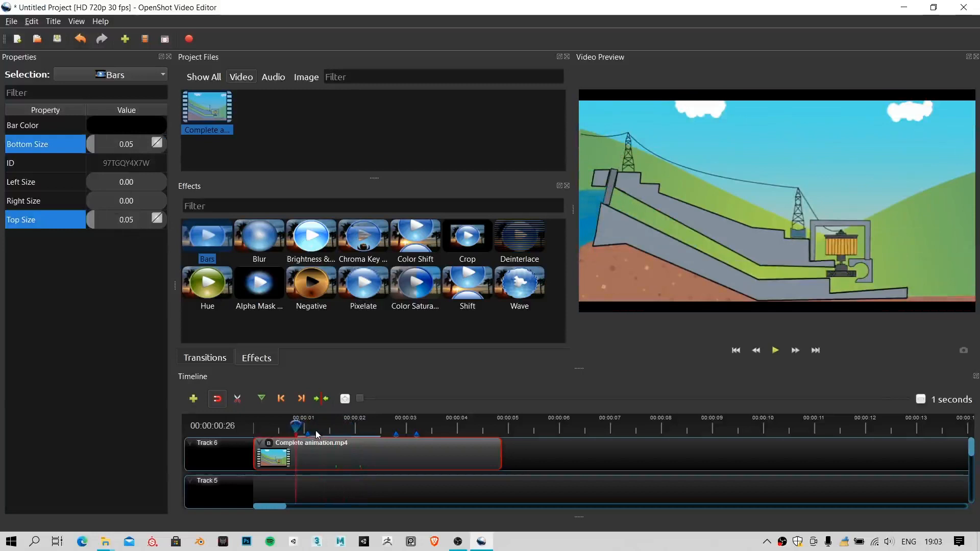
{"action": "key", "text": "space"}
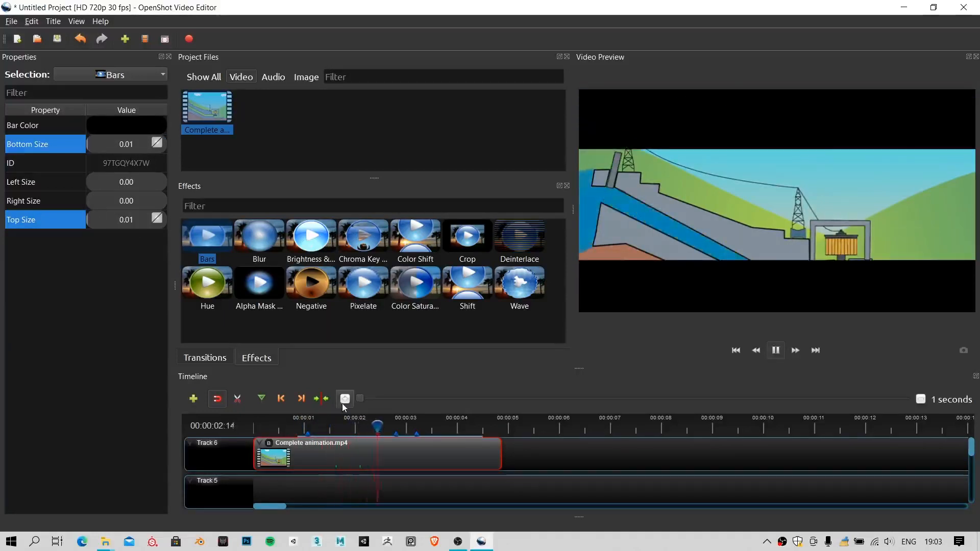
{"action": "key", "text": "space"}
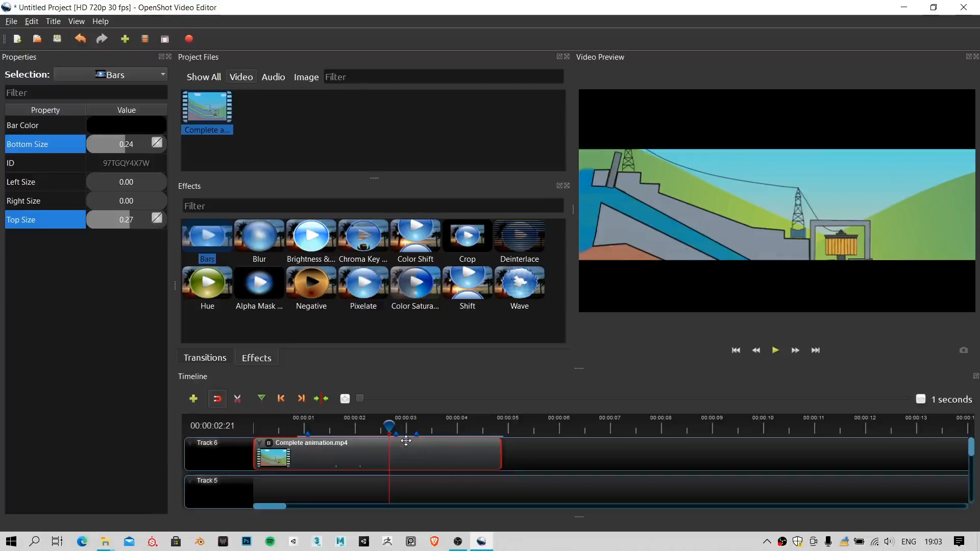
{"action": "left_click_drag", "start_coordinate": [369, 429], "coordinate": [334, 430]}
Step: Remove the Bars effect from the Track 6 clip
{"action": "right_click", "coordinate": [269, 444]}
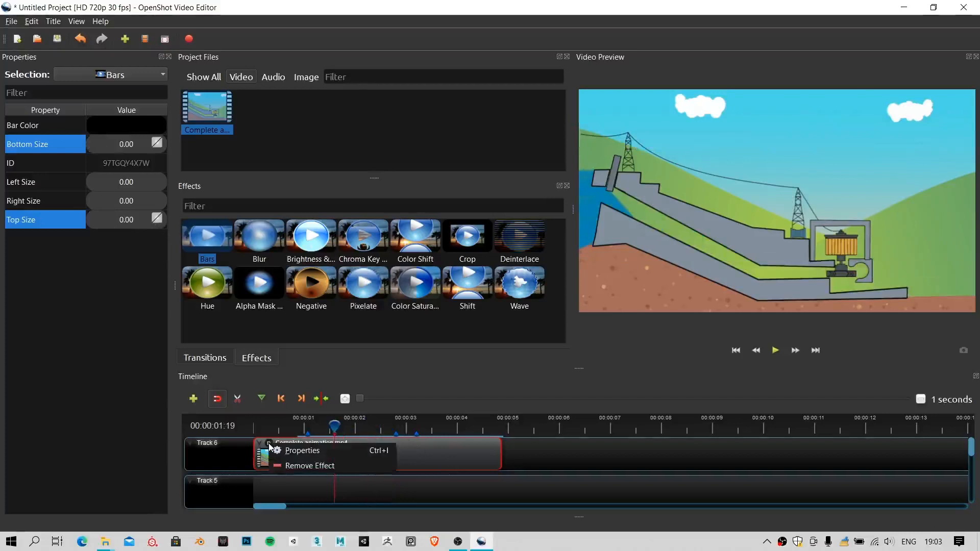
{"action": "left_click", "coordinate": [269, 444]}
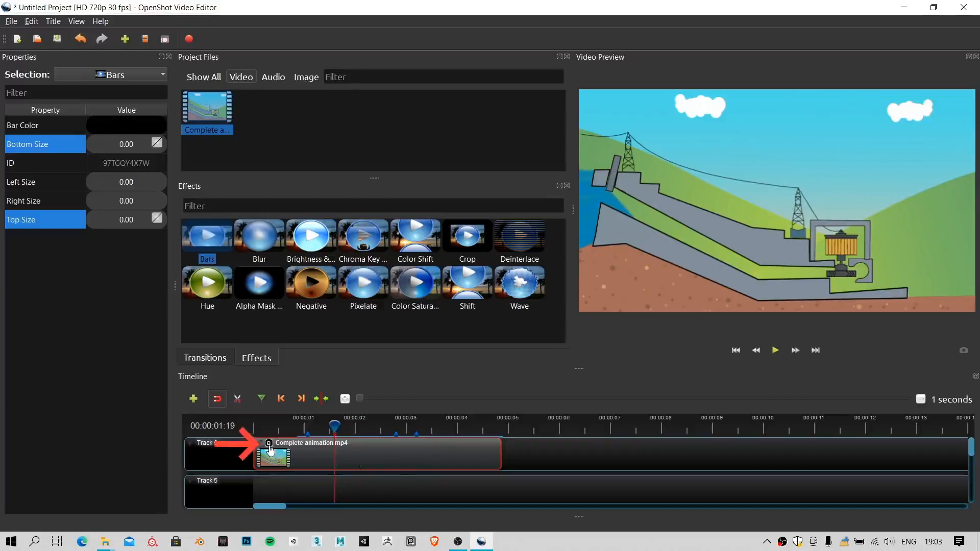
{"action": "right_click", "coordinate": [269, 444]}
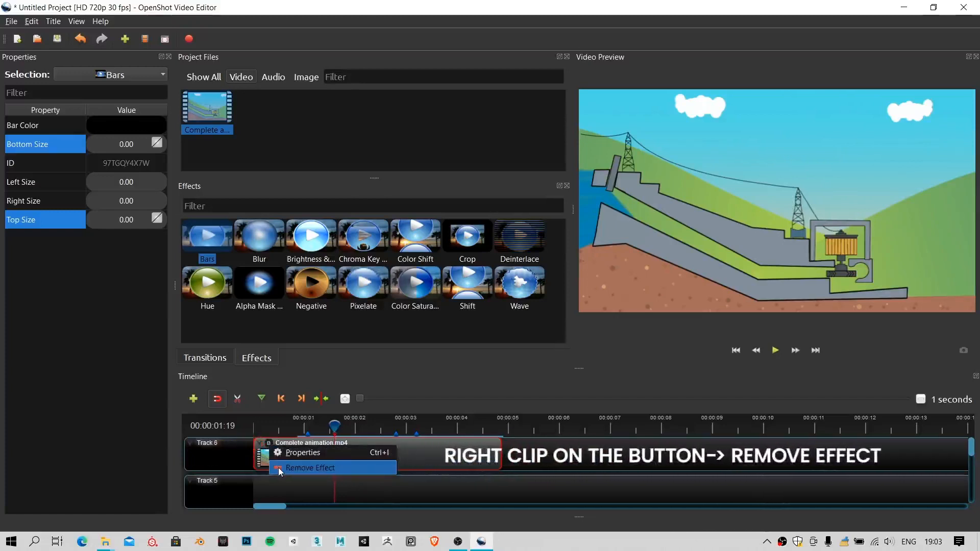
{"action": "left_click", "coordinate": [278, 468]}
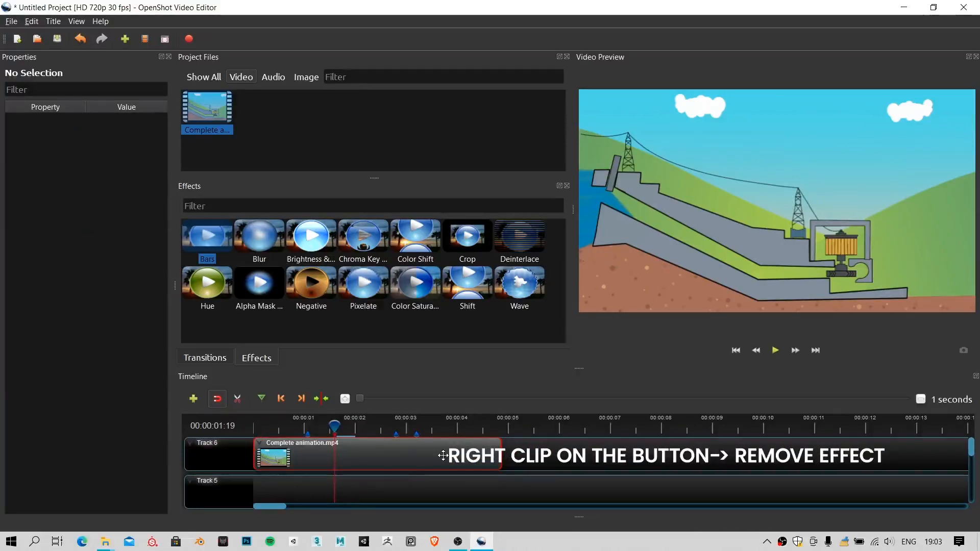
Step: Apply the Bars effect to the Track 6 clip and set its Bottom Size and Top Size to 0.50 at 00:00:00:01
{"action": "left_click_drag", "start_coordinate": [335, 426], "coordinate": [189, 383]}
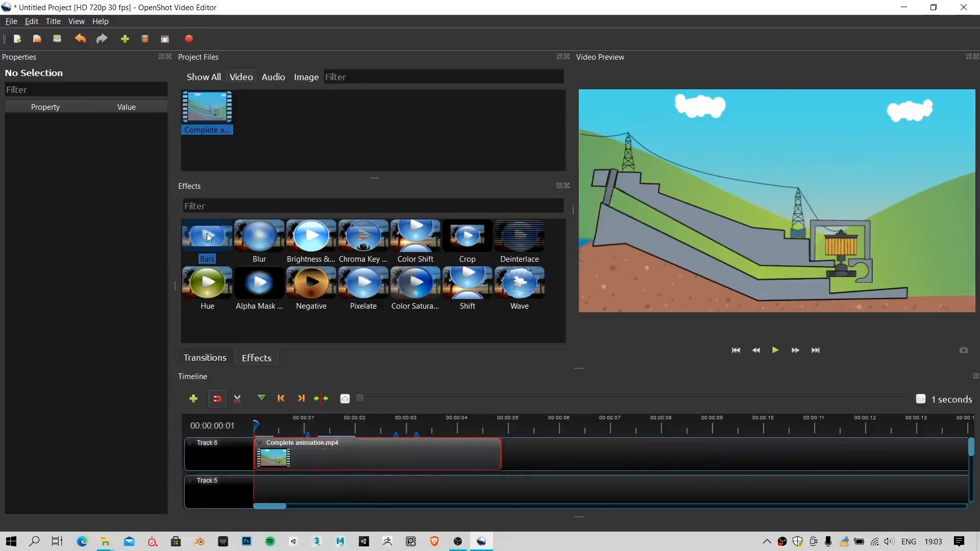
{"action": "left_click_drag", "start_coordinate": [208, 237], "coordinate": [282, 456]}
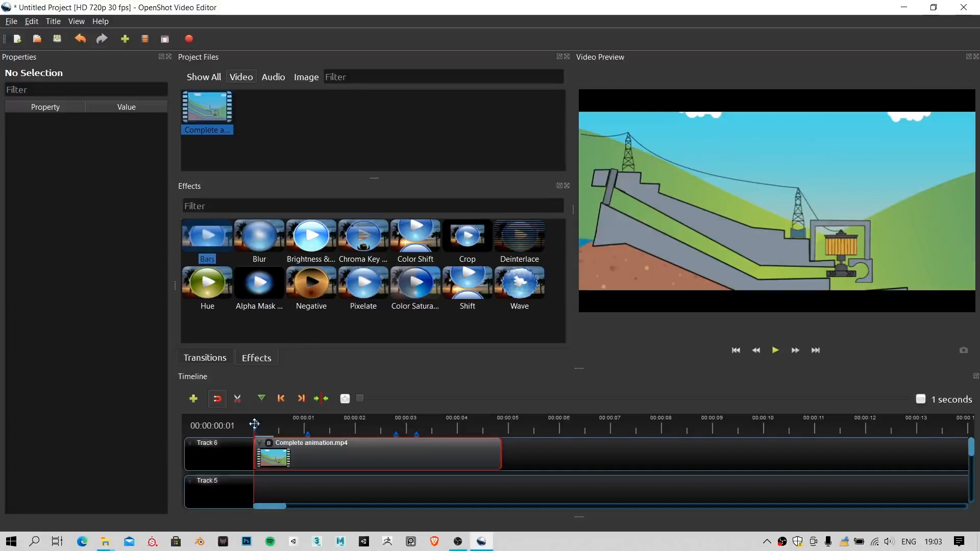
{"action": "left_click", "coordinate": [269, 444]}
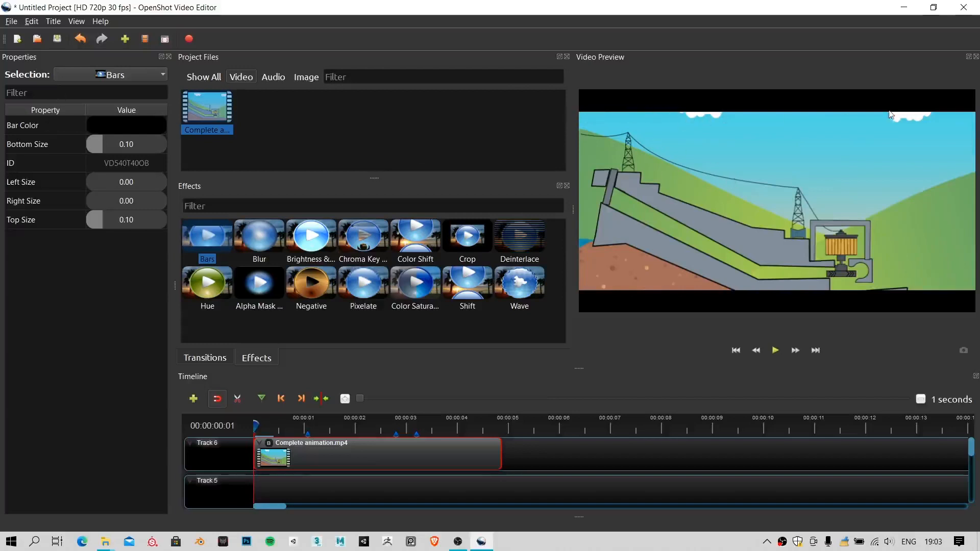
{"action": "left_click_drag", "start_coordinate": [105, 147], "coordinate": [245, 158]}
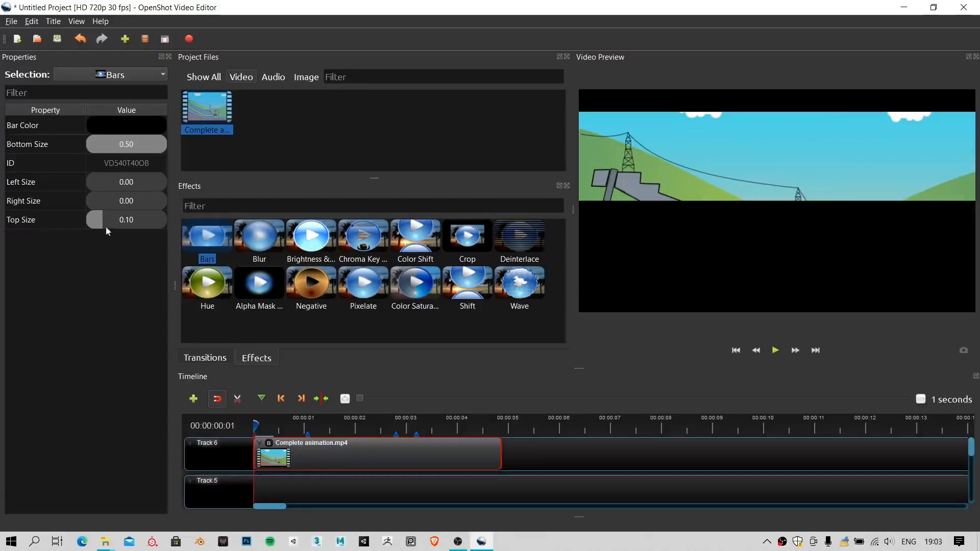
{"action": "left_click_drag", "start_coordinate": [105, 226], "coordinate": [261, 228]}
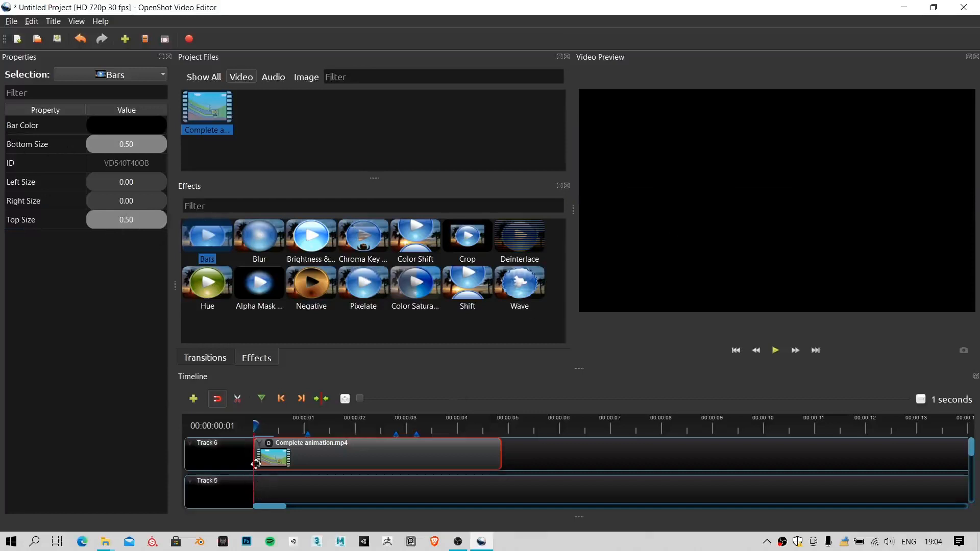
Step: Keyframe the Bars effect's Bottom Size and Top Size to 0.00 at 00:00:00:18
{"action": "left_click_drag", "start_coordinate": [260, 428], "coordinate": [281, 428]}
{"action": "left_click_drag", "start_coordinate": [158, 144], "coordinate": [54, 160]}
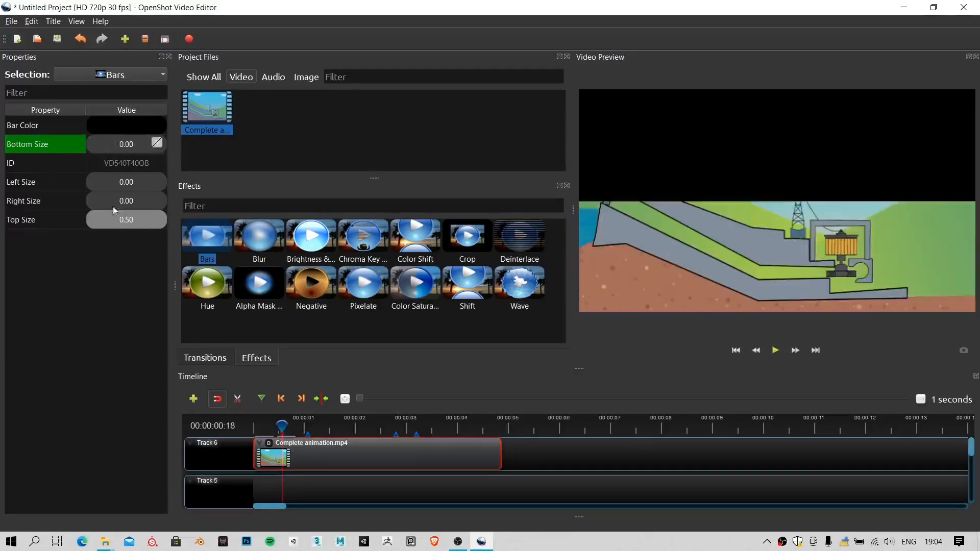
{"action": "left_click_drag", "start_coordinate": [115, 210], "coordinate": [3, 226]}
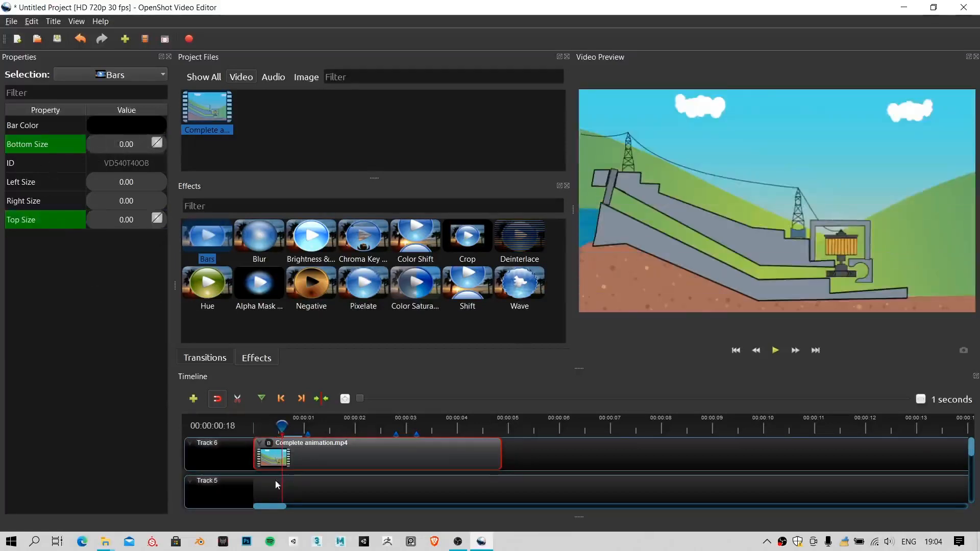
Step: Scrub to 00:00:00:27, return to the start, and play the clip to preview the bars opening
{"action": "left_click_drag", "start_coordinate": [282, 427], "coordinate": [294, 427]}
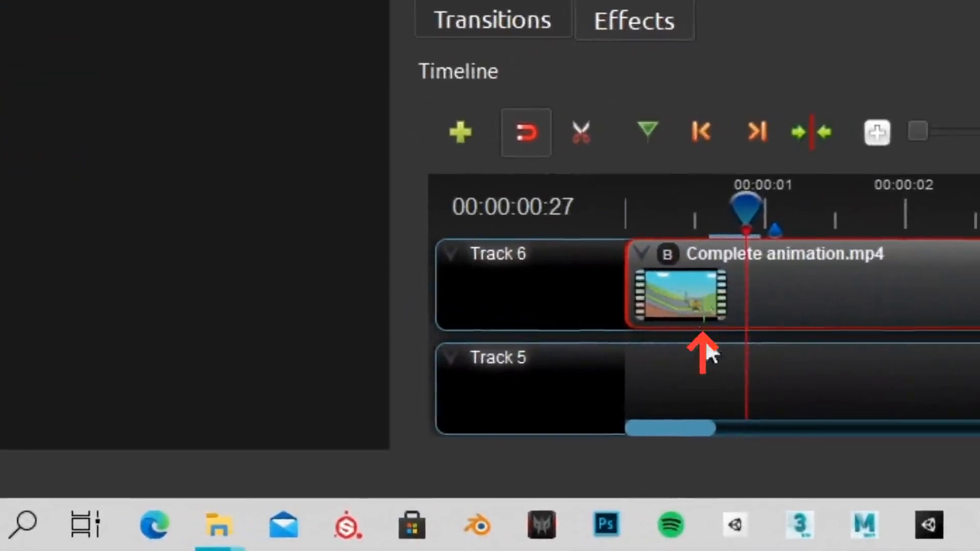
{"action": "left_click_drag", "start_coordinate": [753, 216], "coordinate": [589, 191]}
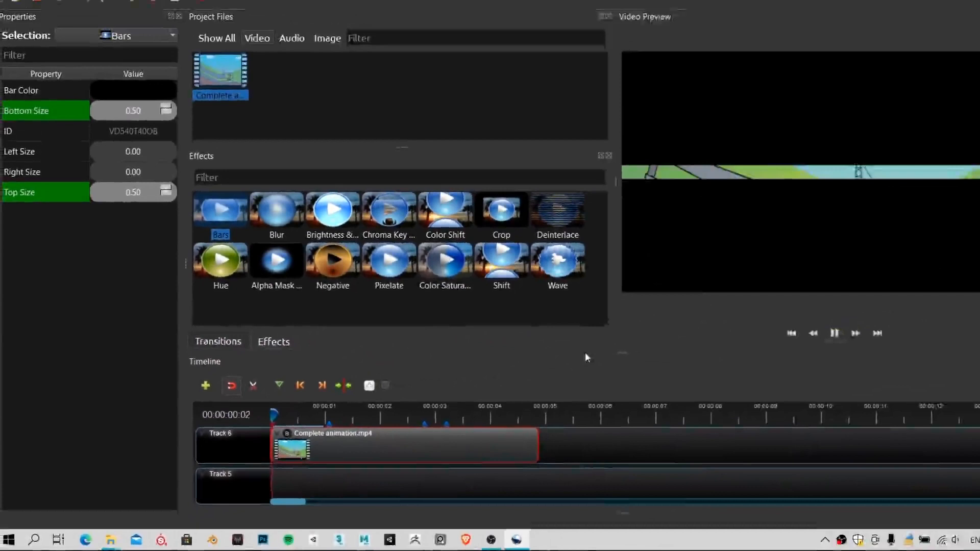
{"action": "key", "text": "space"}
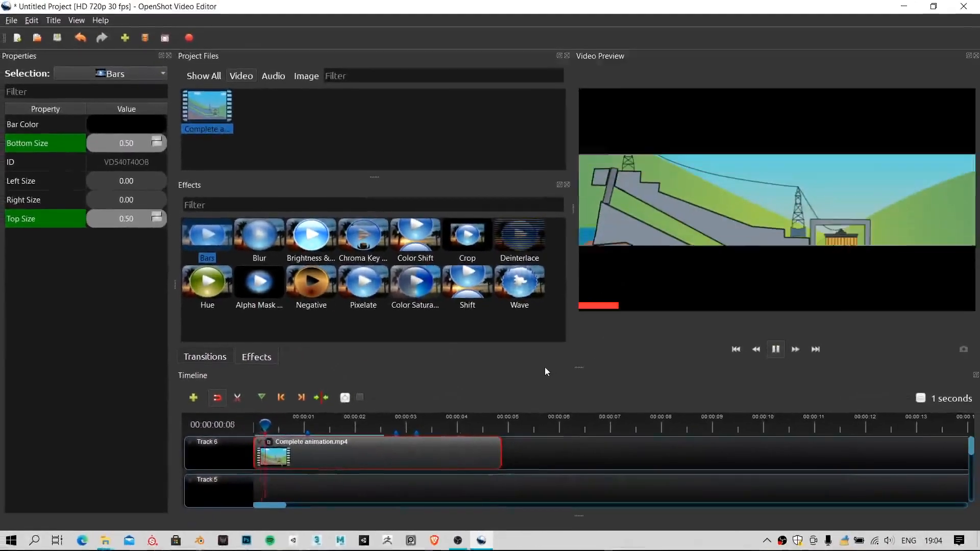
{"action": "key", "text": "space"}
{"action": "left_click_drag", "start_coordinate": [332, 427], "coordinate": [241, 412]}
{"action": "key", "text": "space"}
{"action": "key", "text": "space"}
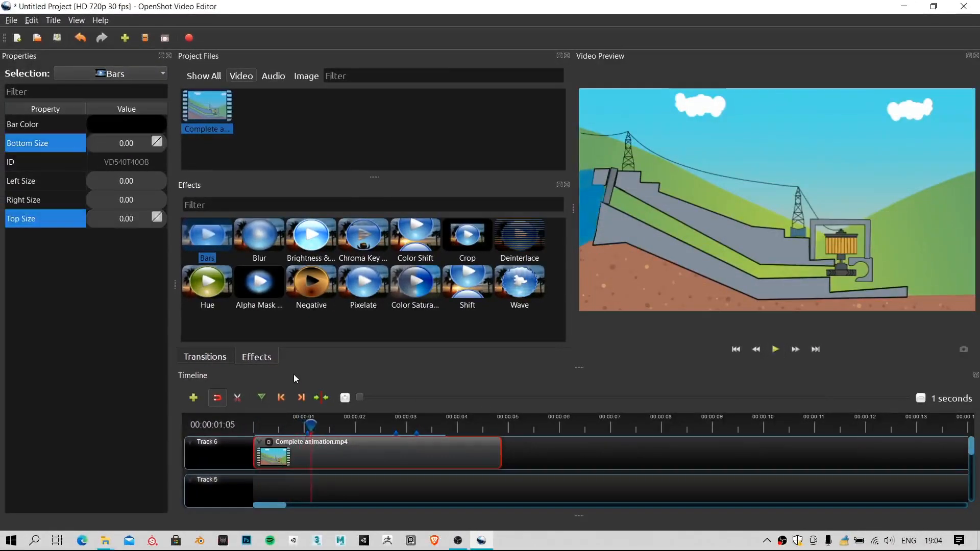
Step: Remove the Bottom Size and Top Size keyframes of the Bars effect at 00:00:00:18
{"action": "left_click", "coordinate": [282, 425]}
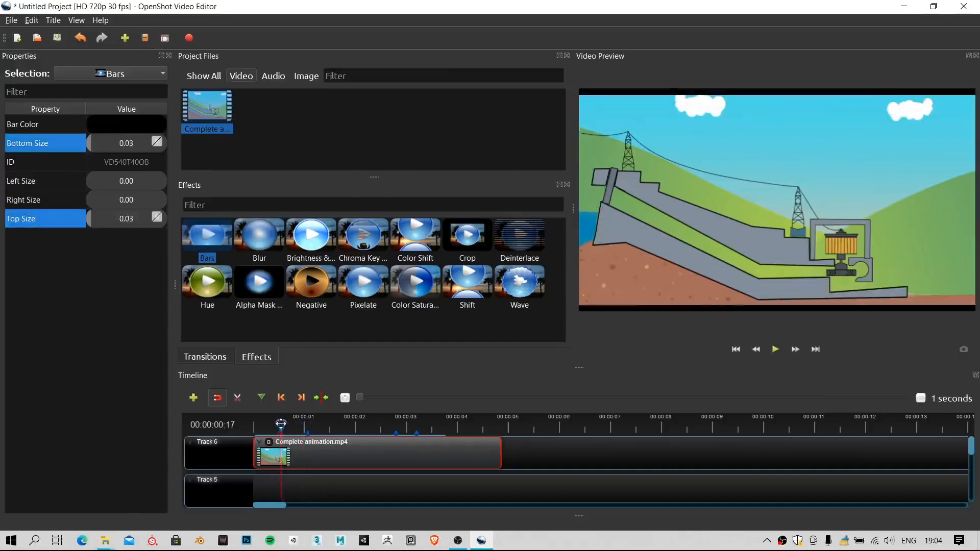
{"action": "left_click_drag", "start_coordinate": [282, 424], "coordinate": [282, 424]}
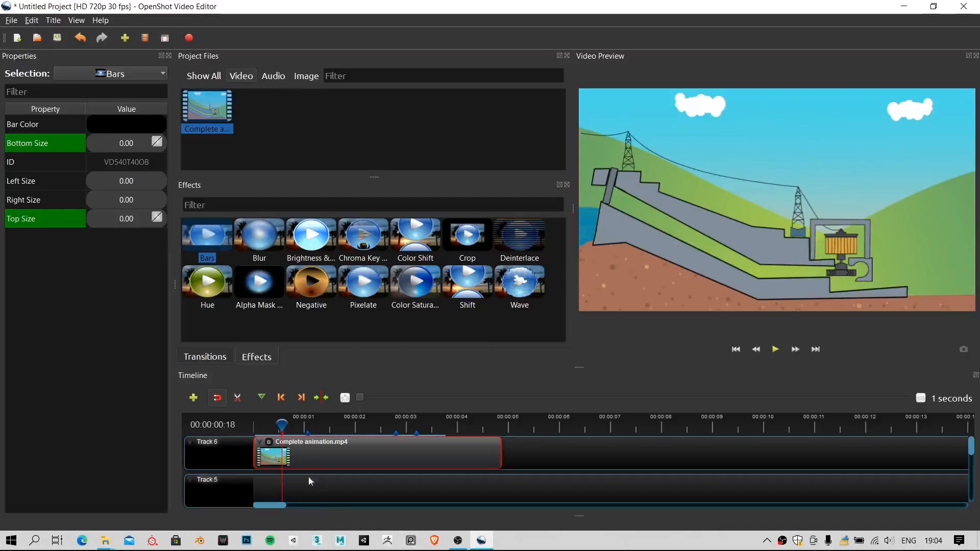
{"action": "left_click_drag", "start_coordinate": [284, 426], "coordinate": [287, 425]}
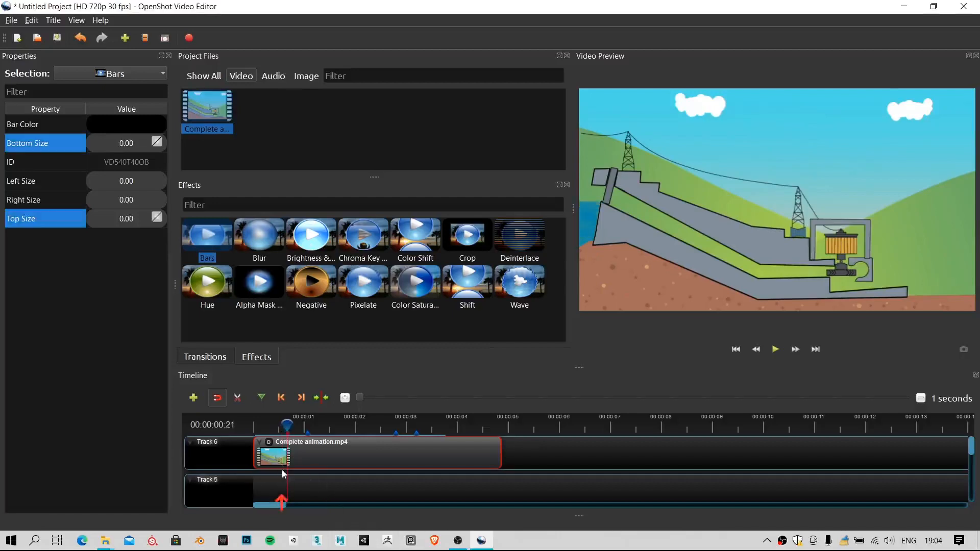
{"action": "left_click_drag", "start_coordinate": [287, 425], "coordinate": [283, 425]}
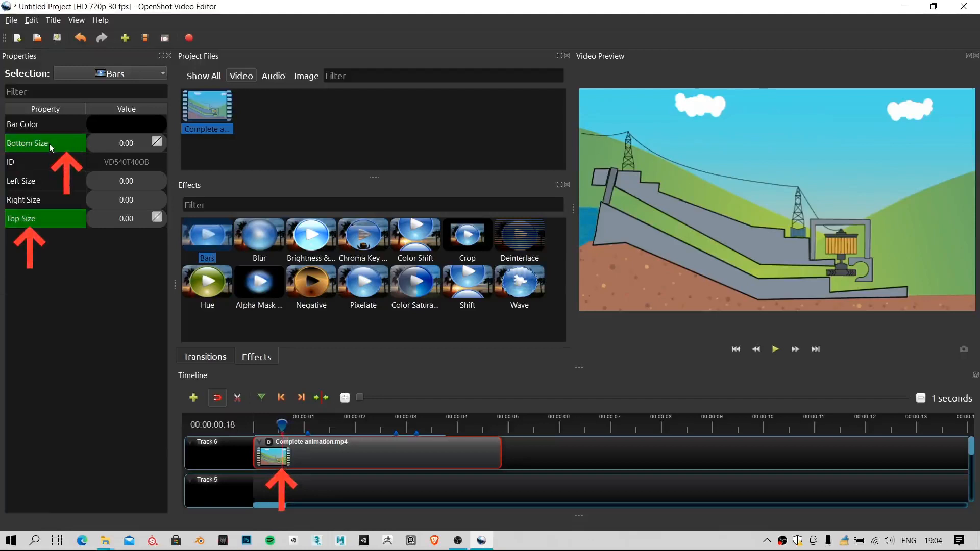
{"action": "right_click", "coordinate": [127, 144]}
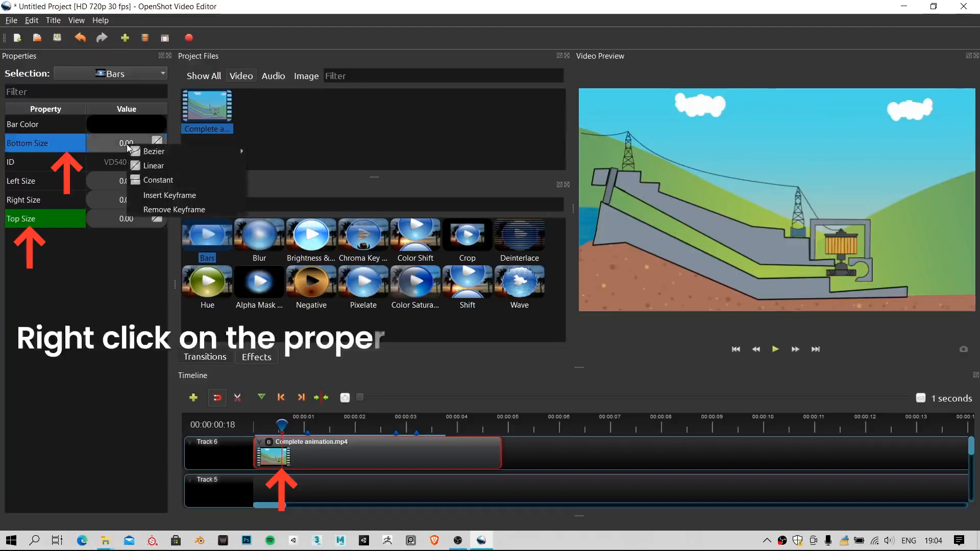
{"action": "left_click", "coordinate": [167, 209]}
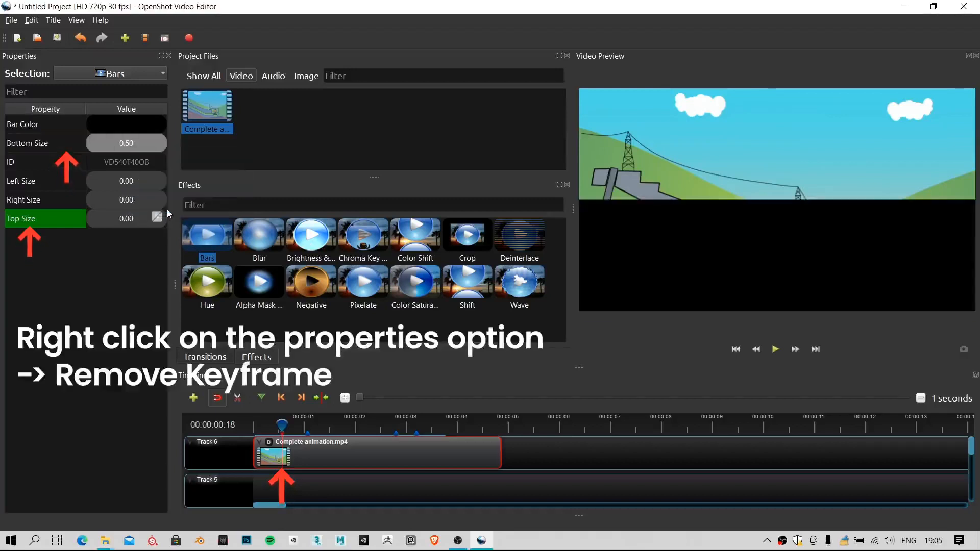
{"action": "left_click", "coordinate": [125, 220]}
{"action": "right_click", "coordinate": [131, 223]}
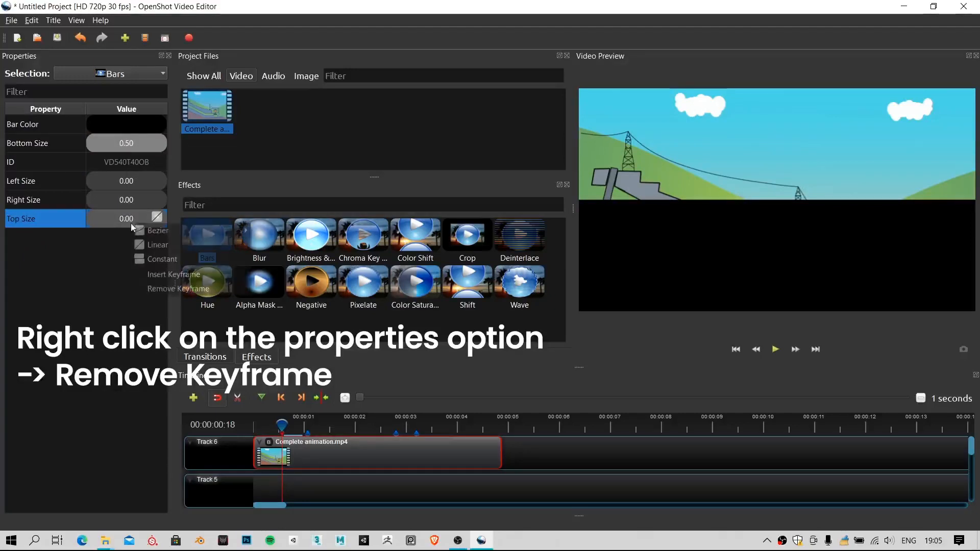
{"action": "left_click", "coordinate": [152, 289]}
Step: Set the Bars effect's Bottom Size and Top Size to 0.00 at 00:00:00:01
{"action": "left_click_drag", "start_coordinate": [282, 425], "coordinate": [225, 422]}
{"action": "left_click_drag", "start_coordinate": [123, 146], "coordinate": [3, 159]}
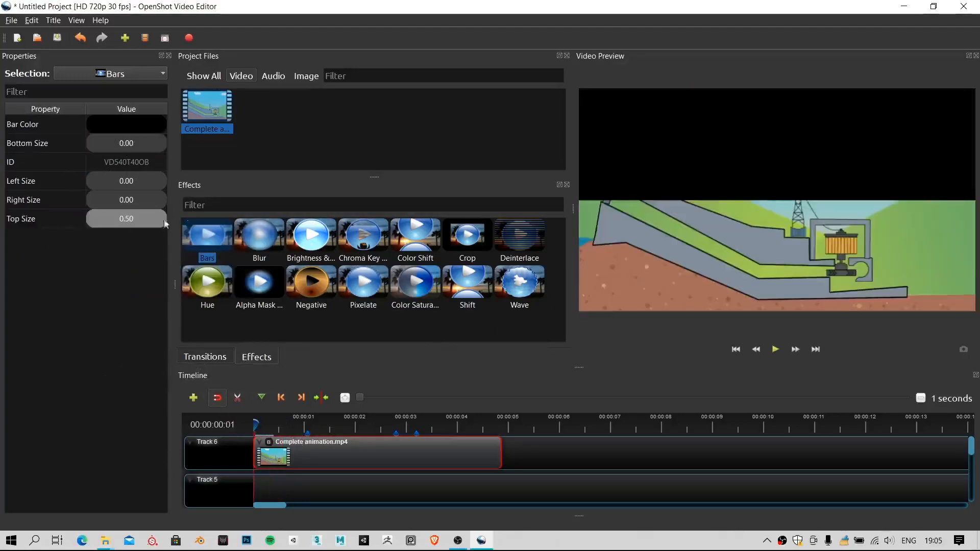
{"action": "left_click_drag", "start_coordinate": [164, 219], "coordinate": [1, 231]}
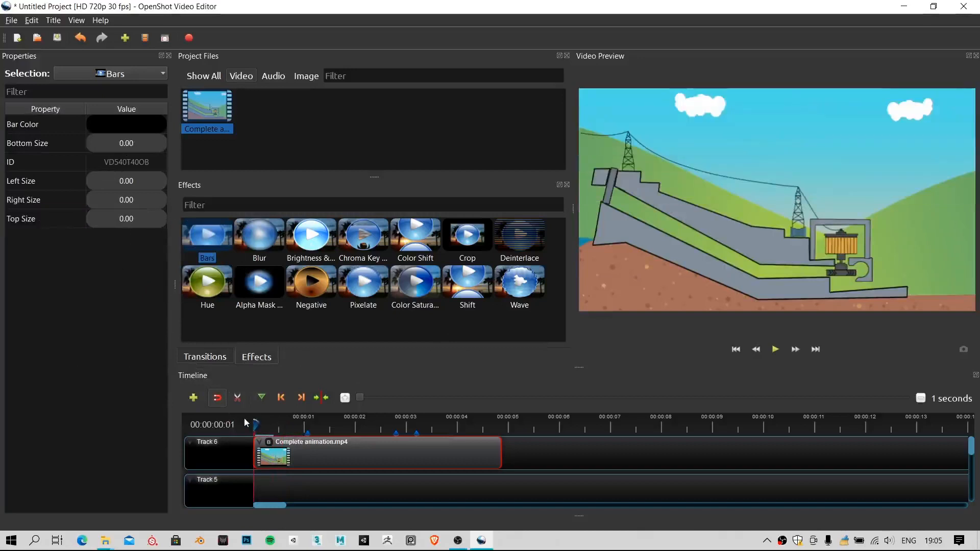
Step: Scrub and play the beginning of the clip to check it without the bar keyframes
{"action": "left_click_drag", "start_coordinate": [254, 421], "coordinate": [282, 421]}
{"action": "key", "text": "space"}
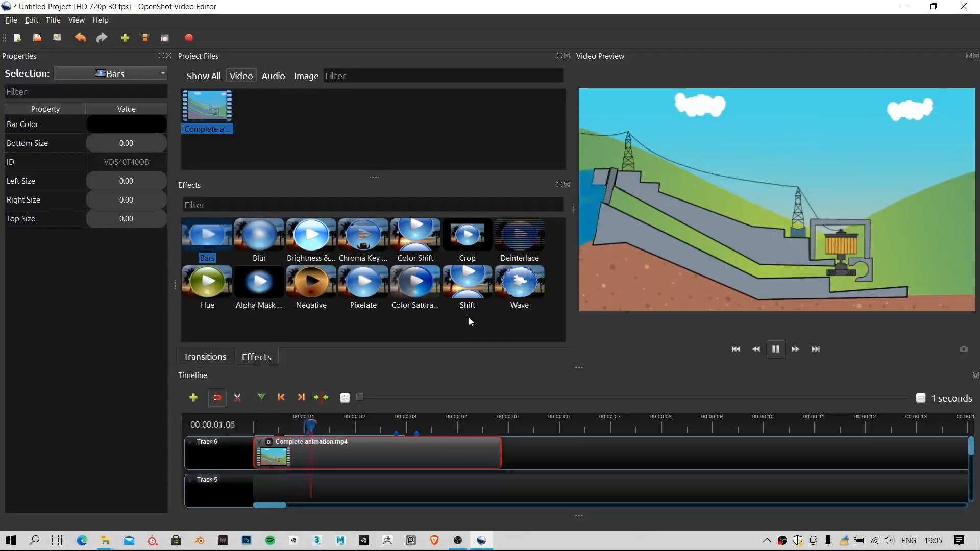
{"action": "key", "text": "space"}
Step: Keyframe the Bars effect's Bottom Size and Top Size to 0.31 at 00:00:00:25
{"action": "left_click", "coordinate": [289, 427]}
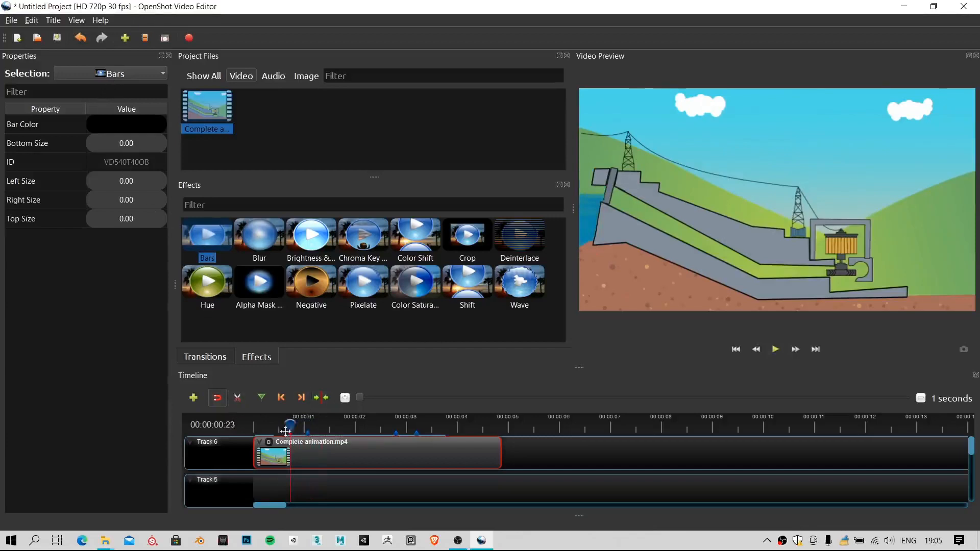
{"action": "left_click_drag", "start_coordinate": [290, 428], "coordinate": [294, 429]}
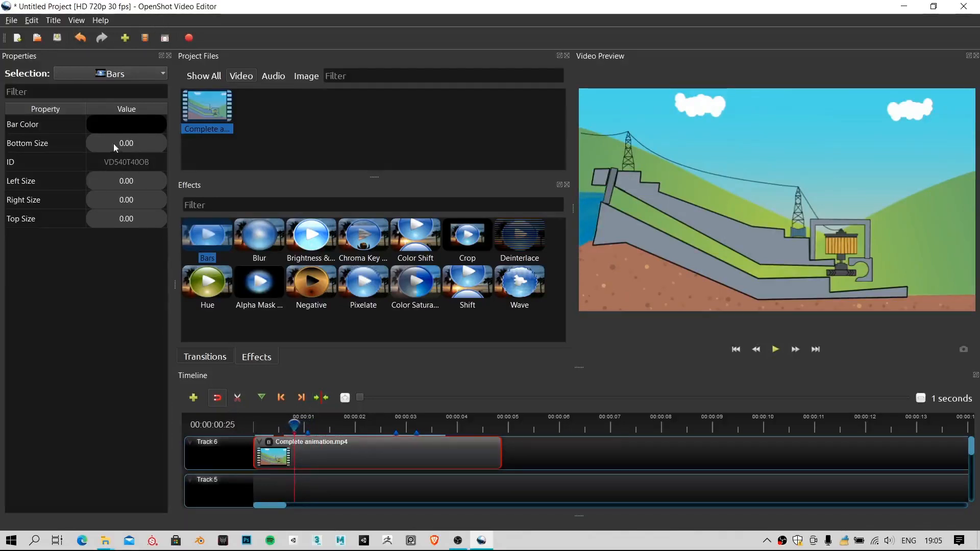
{"action": "left_click_drag", "start_coordinate": [115, 143], "coordinate": [126, 146]}
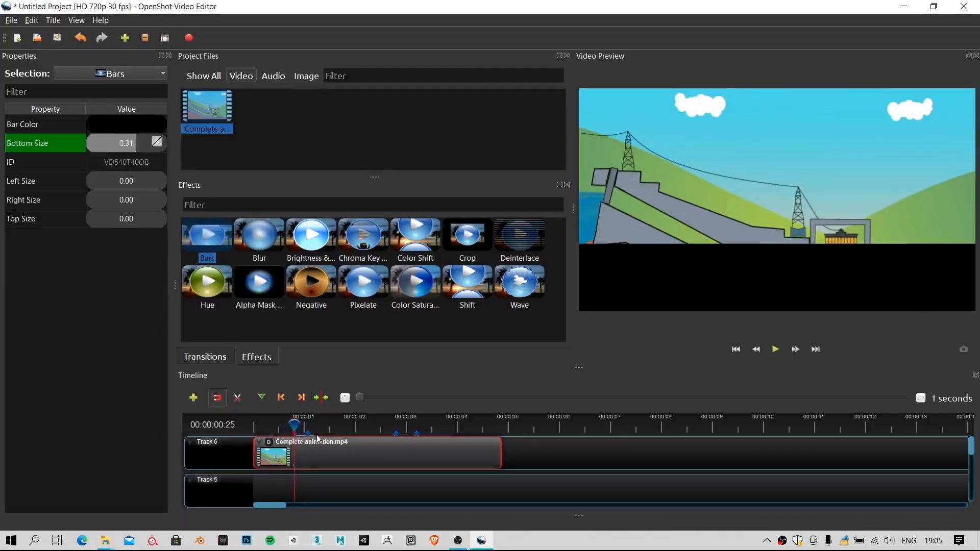
{"action": "left_click_drag", "start_coordinate": [94, 216], "coordinate": [137, 231]}
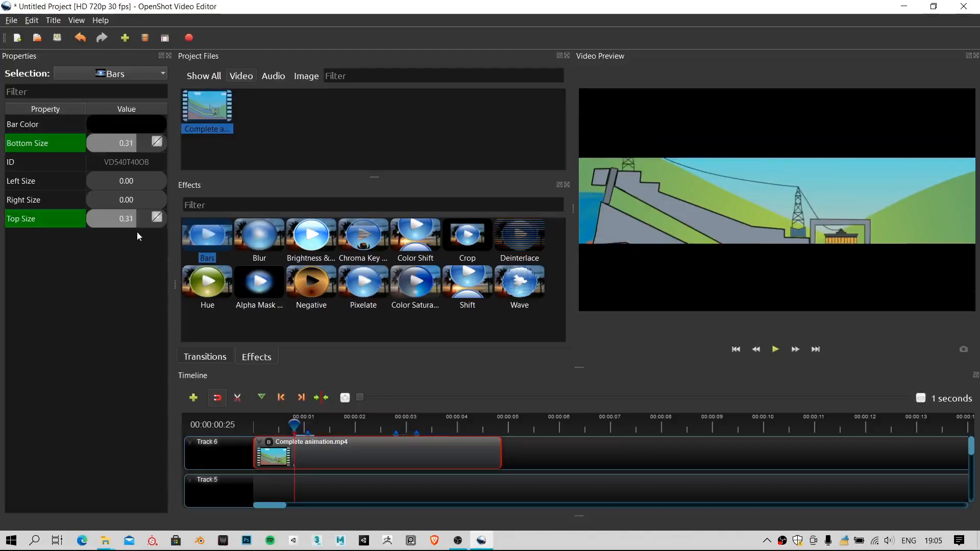
{"action": "left_click", "coordinate": [293, 430]}
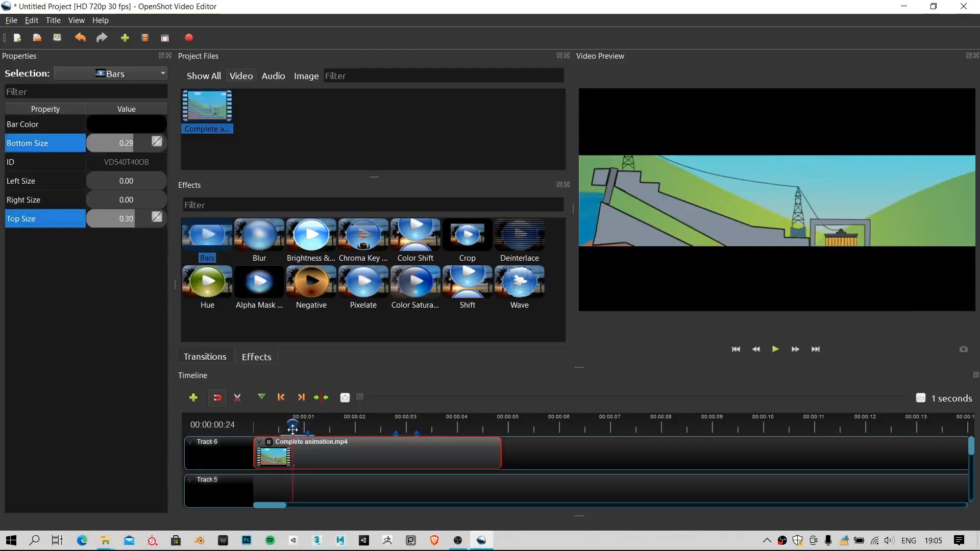
{"action": "left_click", "coordinate": [294, 430]}
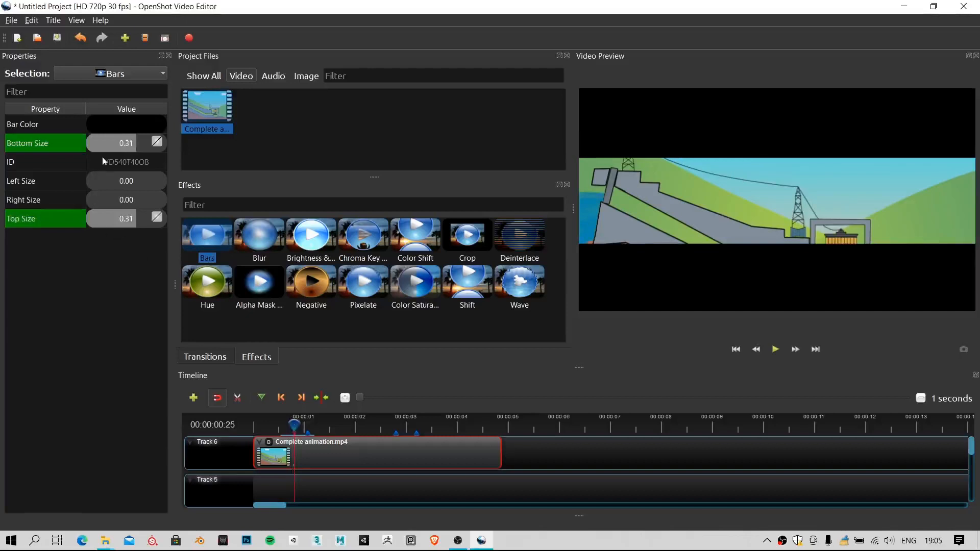
{"action": "left_click", "coordinate": [130, 141]}
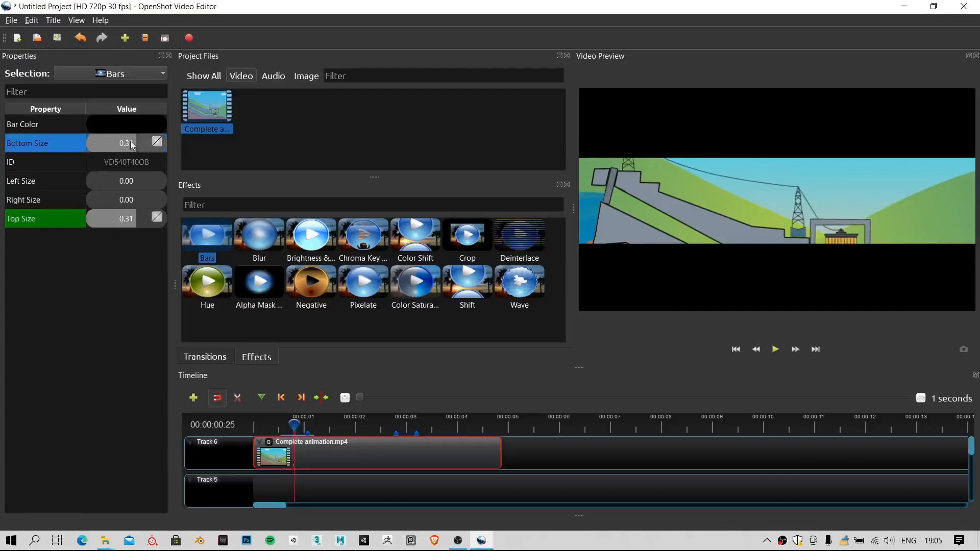
{"action": "right_click", "coordinate": [131, 141]}
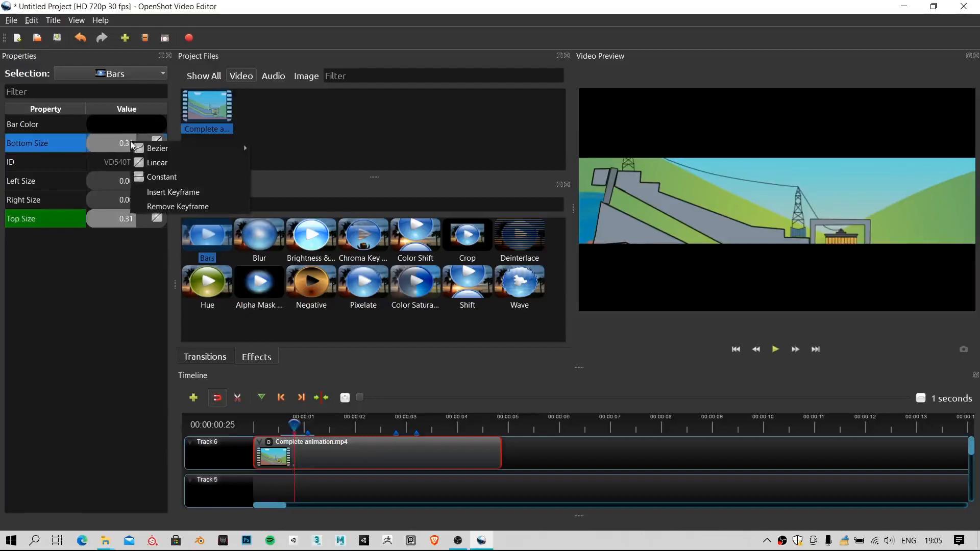
{"action": "mouse_move", "coordinate": [294, 430]}
{"action": "left_mouse_down"}
{"action": "mouse_move", "coordinate": [254, 432]}
{"action": "mouse_move", "coordinate": [294, 428]}
{"action": "left_mouse_up"}
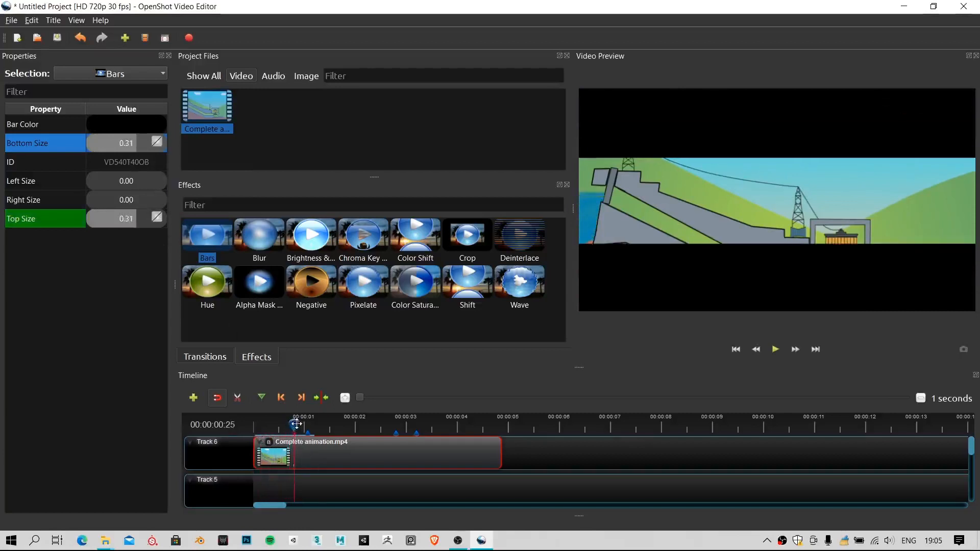
{"action": "left_click_drag", "start_coordinate": [295, 423], "coordinate": [292, 423]}
{"action": "left_click_drag", "start_coordinate": [295, 424], "coordinate": [295, 424]}
Step: Set the interpolation of the Top Size and Bottom Size keyframes at 00:00:00:25 to Constant
{"action": "left_click", "coordinate": [122, 222]}
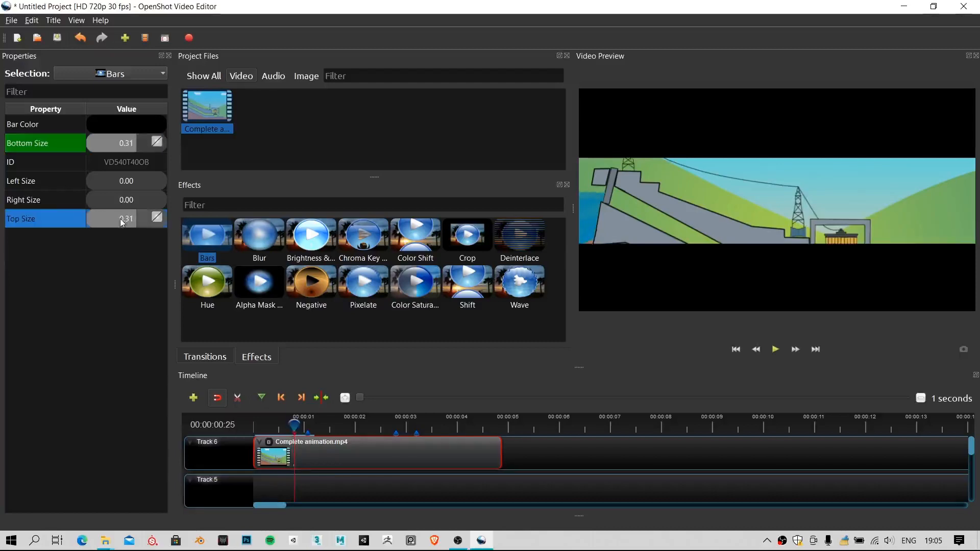
{"action": "right_click", "coordinate": [122, 222]}
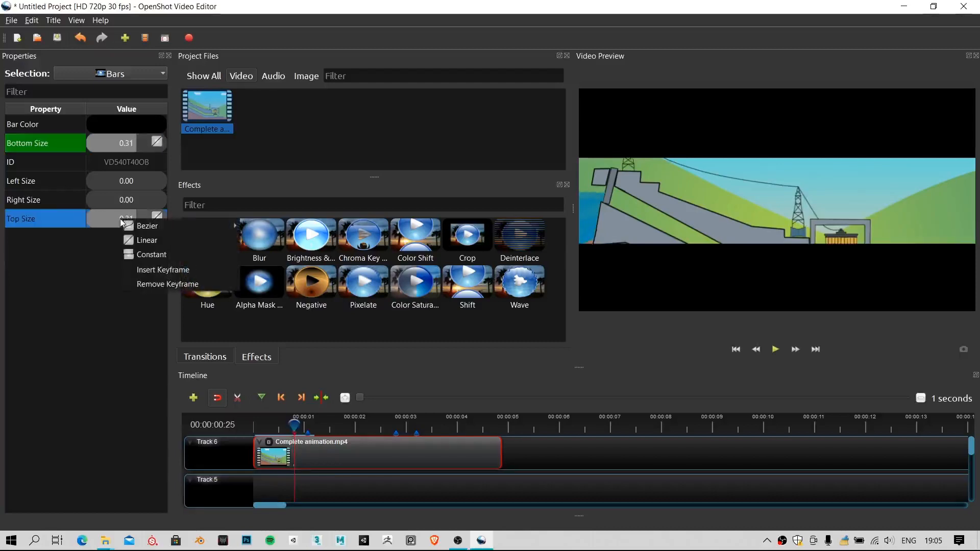
{"action": "left_click", "coordinate": [155, 249]}
{"action": "left_click", "coordinate": [106, 143]}
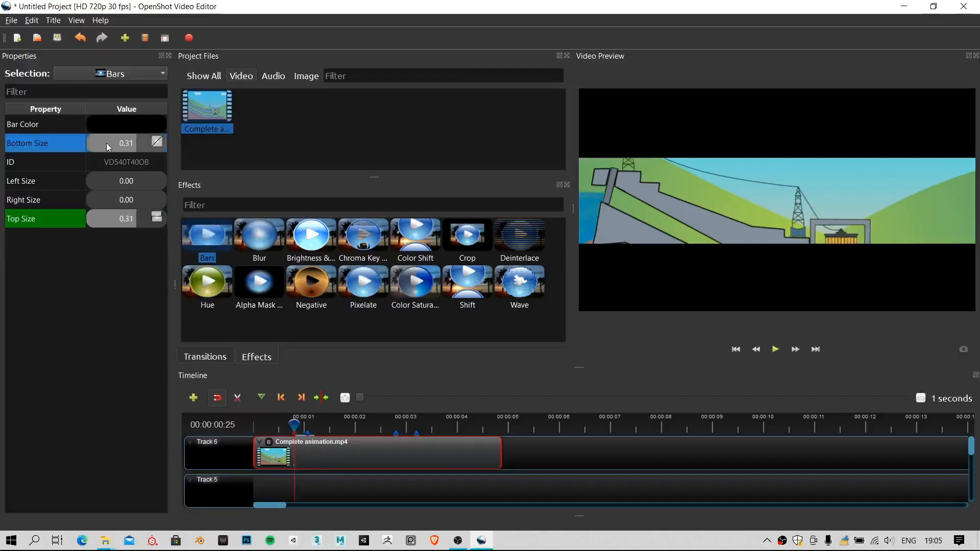
{"action": "right_click", "coordinate": [140, 142]}
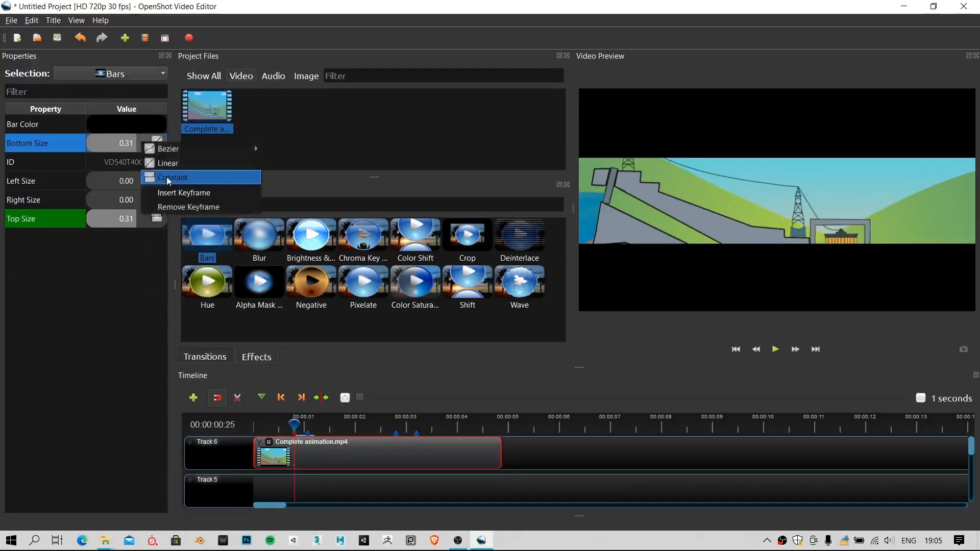
{"action": "left_click", "coordinate": [214, 179]}
Step: Play the clip twice from its beginning to check the bars with Constant interpolation
{"action": "left_click_drag", "start_coordinate": [291, 423], "coordinate": [255, 422]}
{"action": "key", "text": "space"}
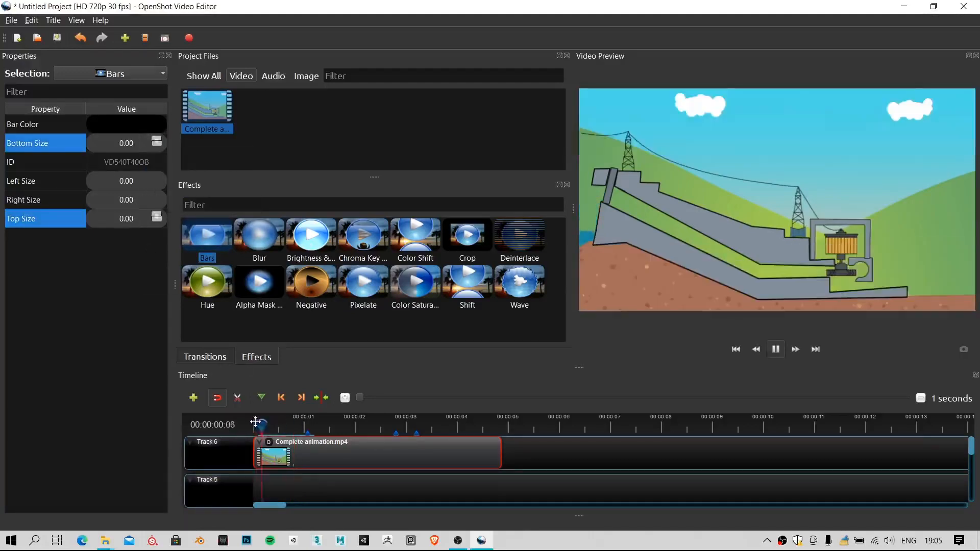
{"action": "key", "text": "space"}
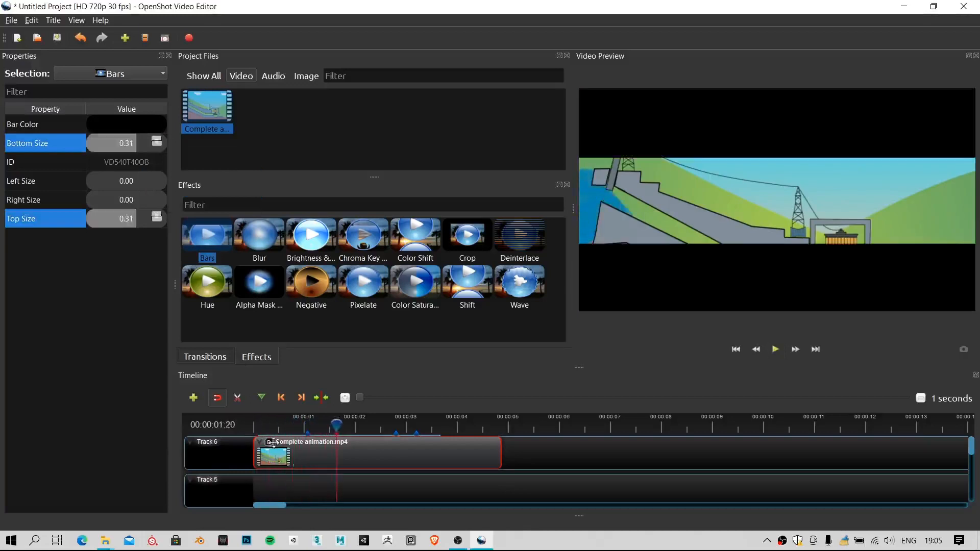
{"action": "left_click", "coordinate": [255, 421]}
{"action": "key", "text": "space"}
{"action": "key", "text": "space"}
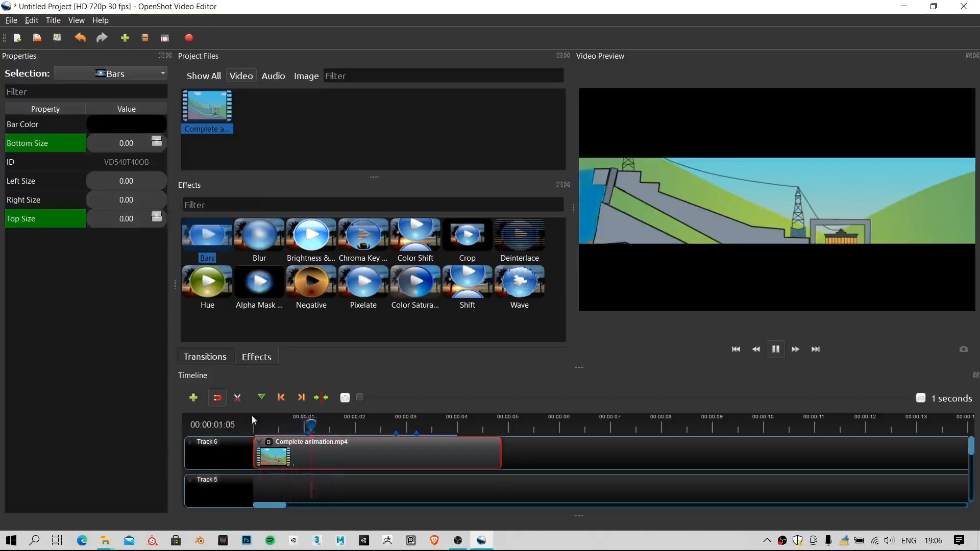
Step: Set the interpolation of the Bars effect's Top Size and Bottom Size keyframes at 00:00:00:25 to Linear
{"action": "left_click_drag", "start_coordinate": [276, 430], "coordinate": [295, 422]}
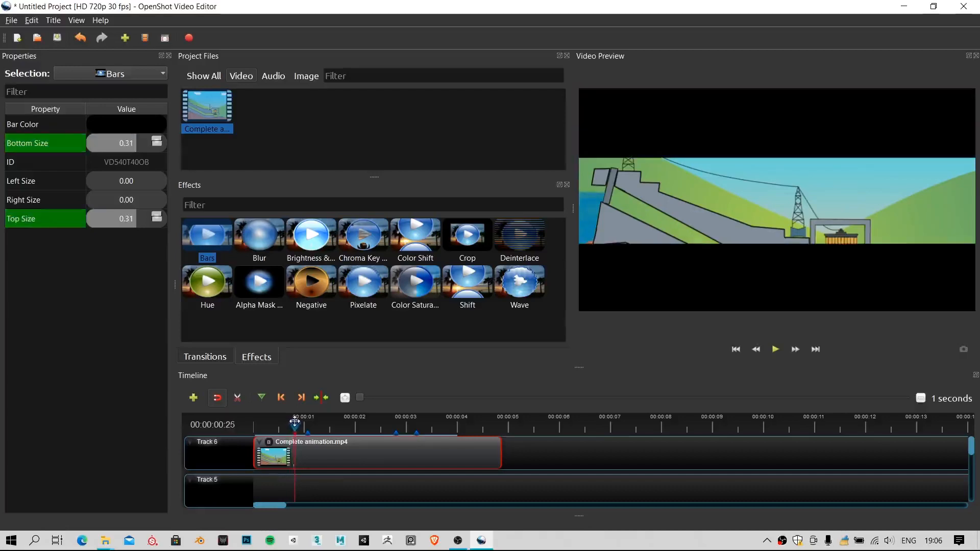
{"action": "left_click", "coordinate": [131, 220]}
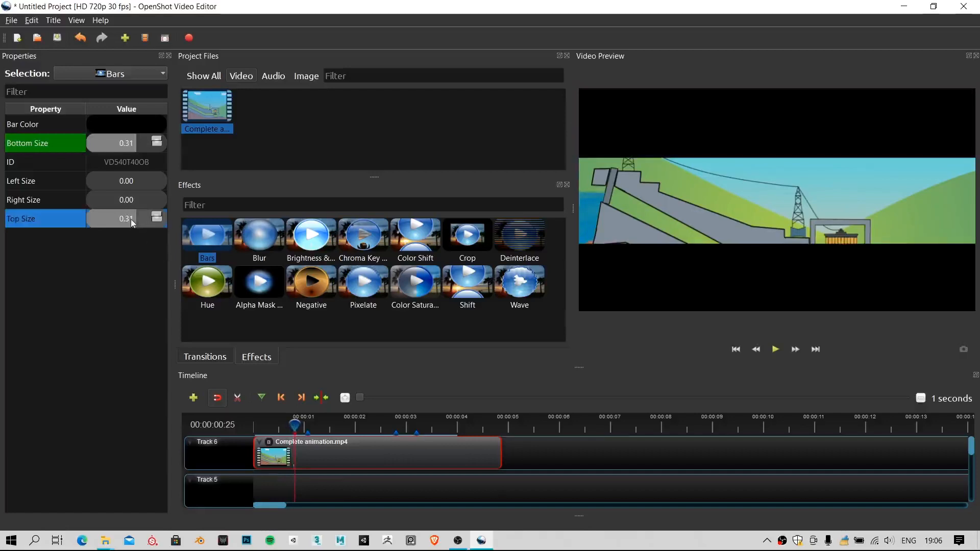
{"action": "right_click", "coordinate": [127, 222]}
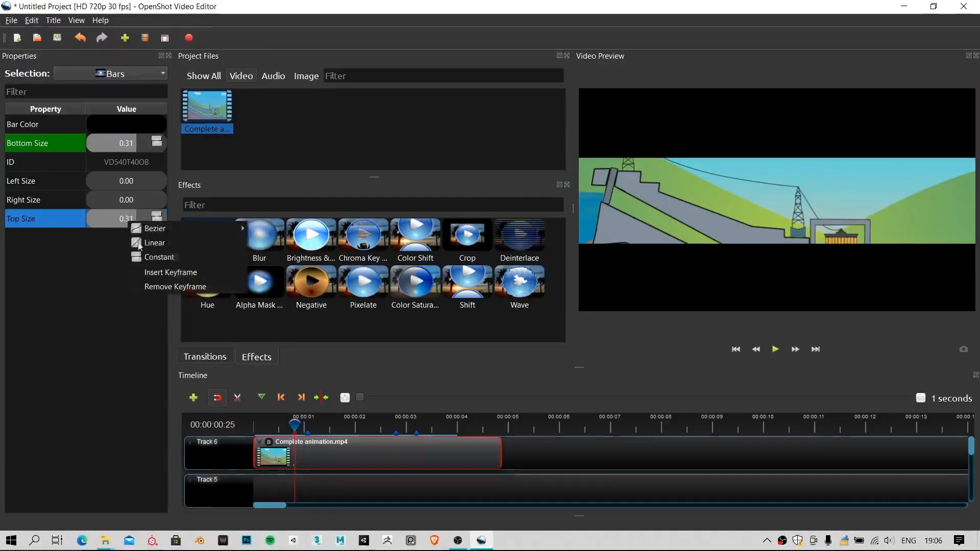
{"action": "left_click", "coordinate": [159, 243]}
{"action": "left_click", "coordinate": [121, 151]}
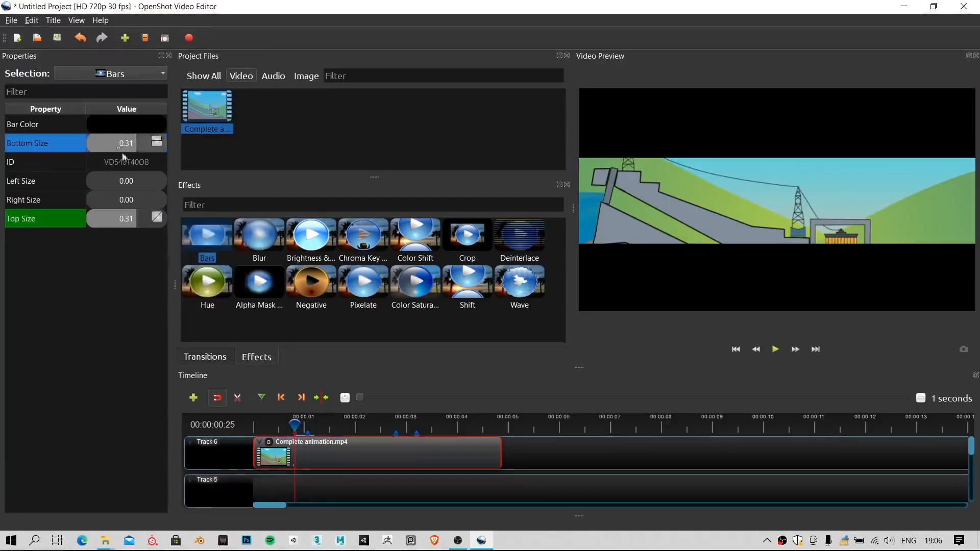
{"action": "right_click", "coordinate": [139, 146]}
{"action": "left_click", "coordinate": [156, 167]}
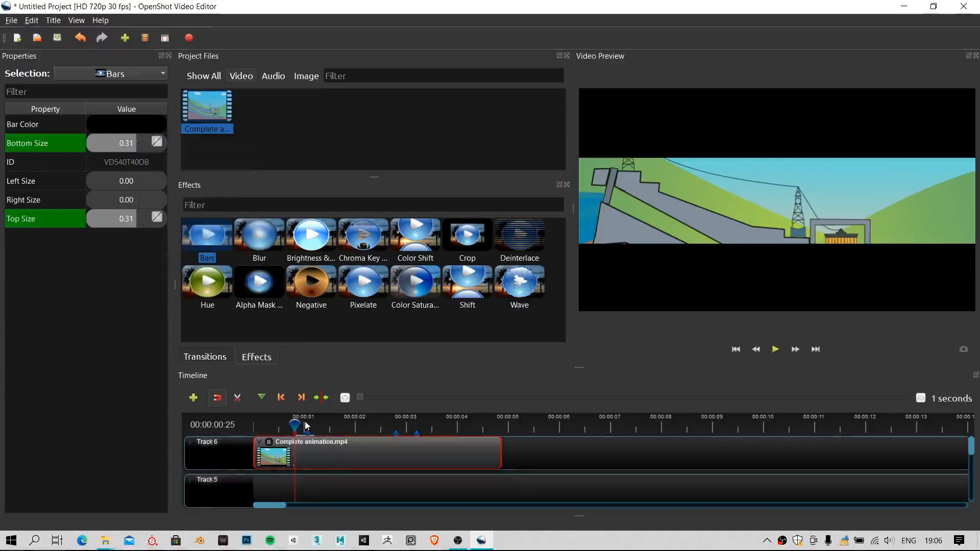
Step: Play the start of the clip to check the bars with Linear interpolation
{"action": "left_click", "coordinate": [289, 424]}
{"action": "left_click_drag", "start_coordinate": [290, 424], "coordinate": [256, 428]}
{"action": "key", "text": "space"}
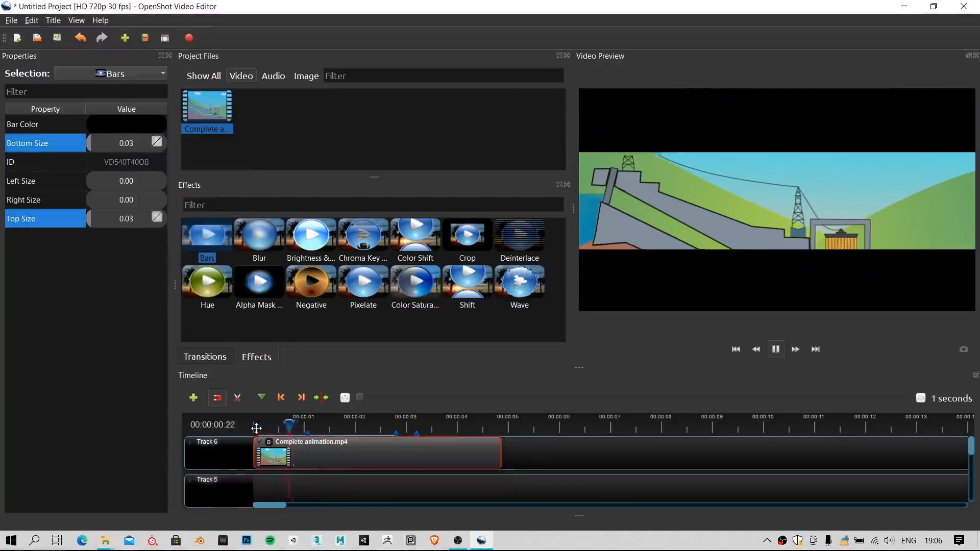
{"action": "key", "text": "space"}
Step: Set the interpolation of the Bottom Size and Top Size keyframes at 00:00:00:25 to Bezier Ease In
{"action": "left_click", "coordinate": [296, 424]}
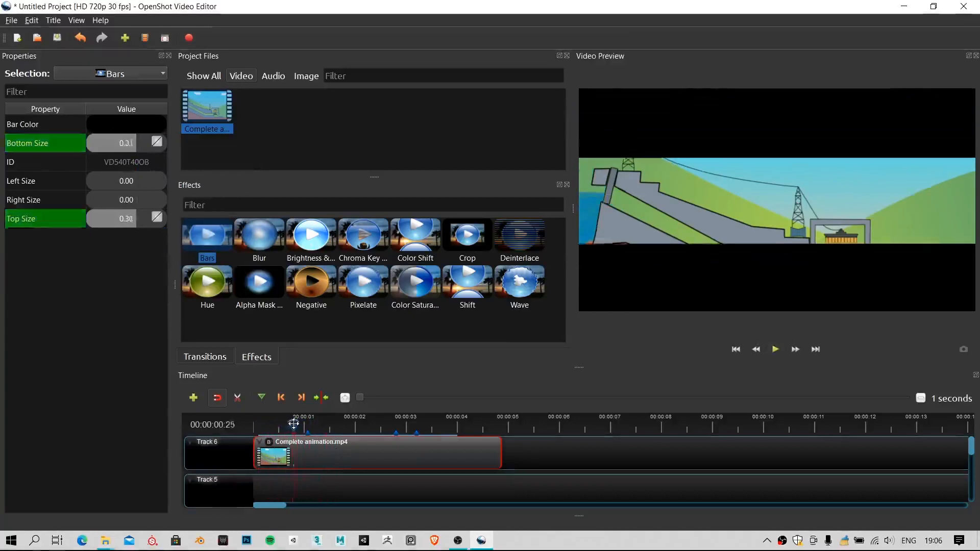
{"action": "left_click", "coordinate": [294, 424]}
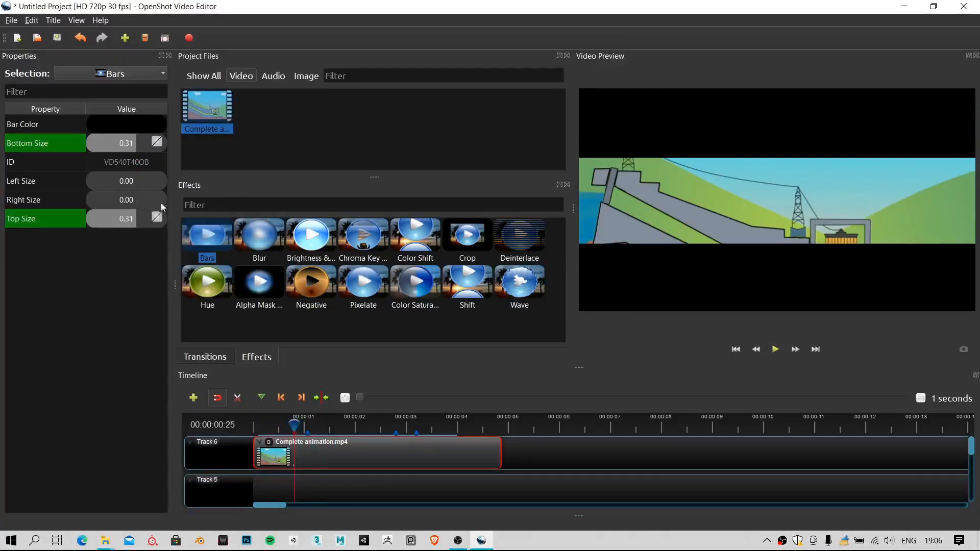
{"action": "left_click", "coordinate": [134, 142]}
{"action": "right_click", "coordinate": [134, 142]}
{"action": "mouse_move", "coordinate": [141, 156]}
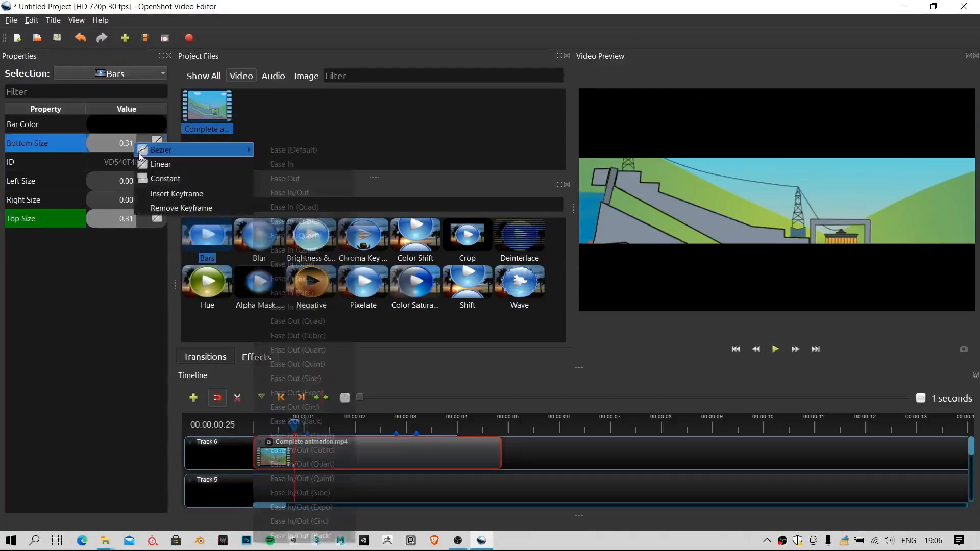
{"action": "left_click", "coordinate": [312, 167]}
{"action": "left_click", "coordinate": [125, 219]}
{"action": "right_click", "coordinate": [125, 219]}
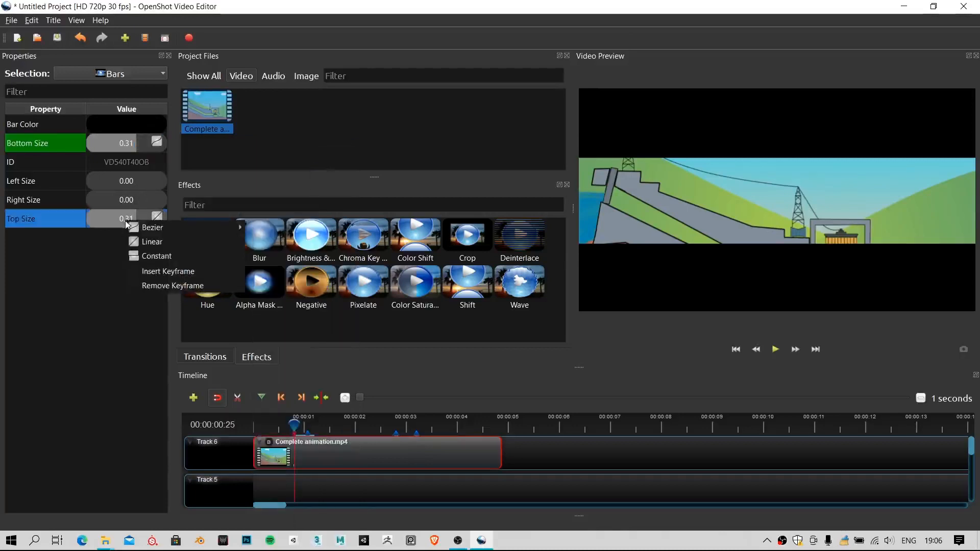
{"action": "mouse_move", "coordinate": [150, 227]}
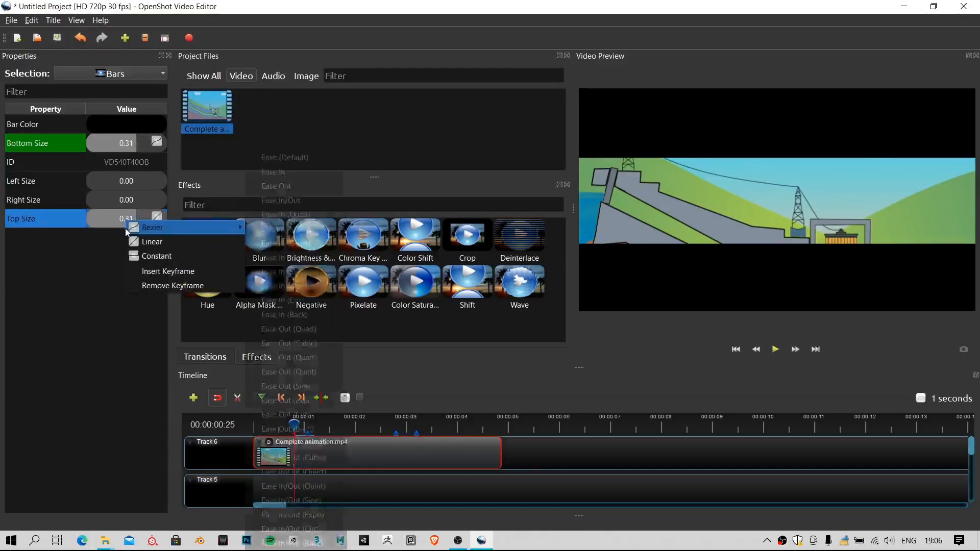
{"action": "left_click", "coordinate": [259, 172]}
Step: Play the clip from its beginning to check the bars with Bezier Ease In interpolation
{"action": "left_click", "coordinate": [252, 427]}
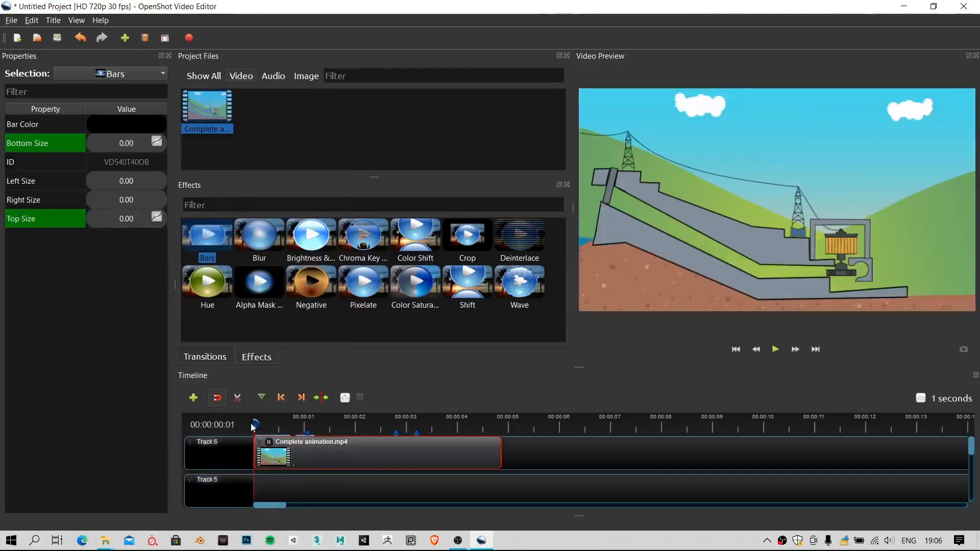
{"action": "key", "text": "space"}
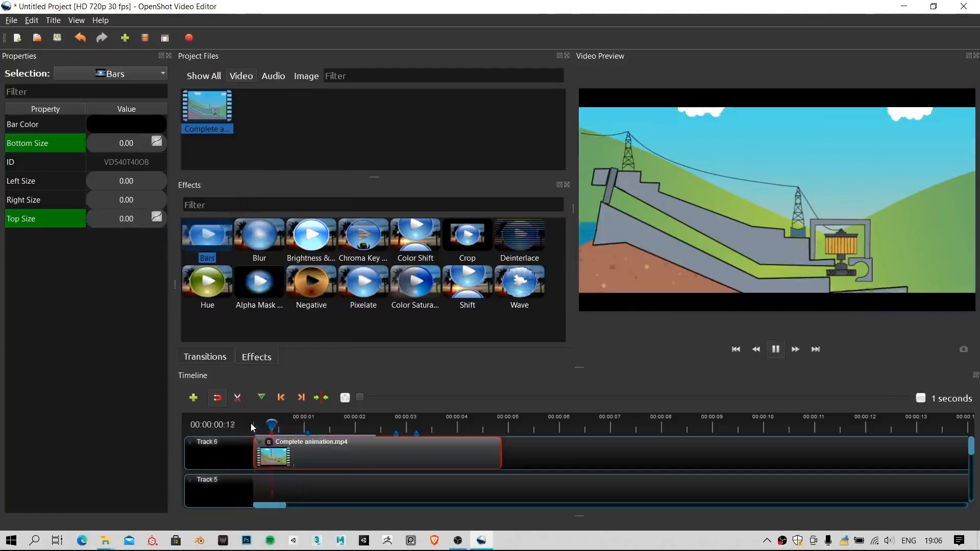
{"action": "left_click", "coordinate": [254, 422]}
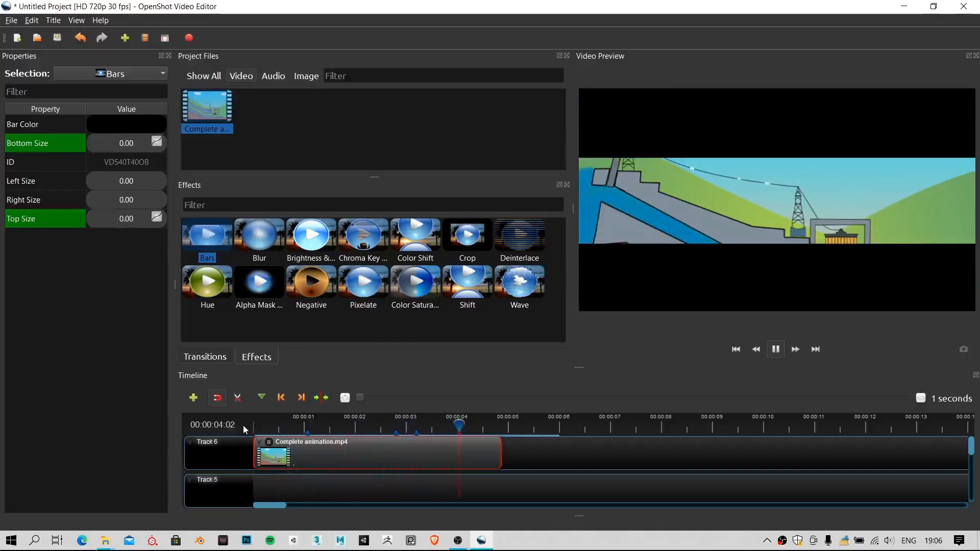
{"action": "key", "text": "space"}
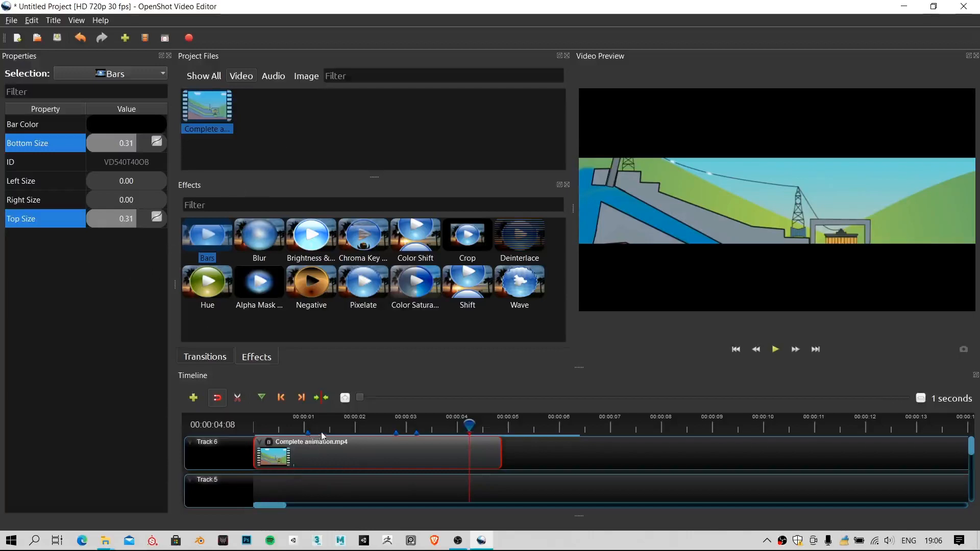
Step: Return the playhead to 00:00:00:01 and remove the Bars effect from the Track 6 clip
{"action": "left_click_drag", "start_coordinate": [322, 429], "coordinate": [231, 414]}
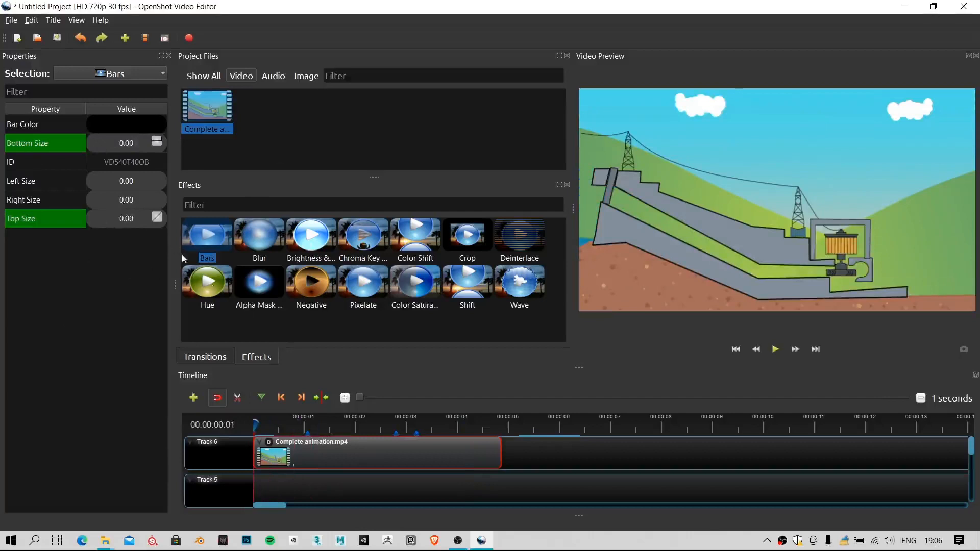
{"action": "right_click", "coordinate": [268, 442]}
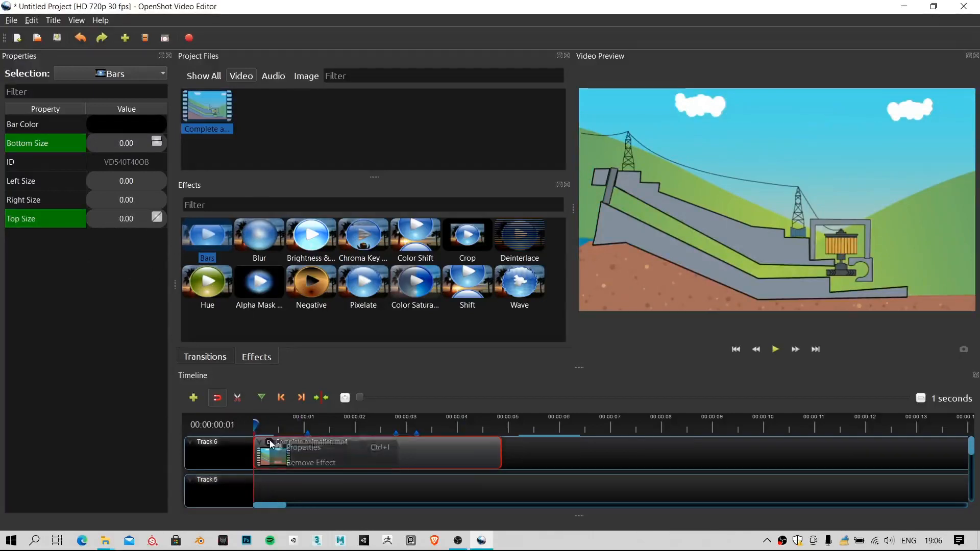
{"action": "left_click", "coordinate": [288, 468]}
Step: Apply the Blur effect to the Track 6 clip and set its Horizontal Radius to 0.00
{"action": "left_click", "coordinate": [243, 241]}
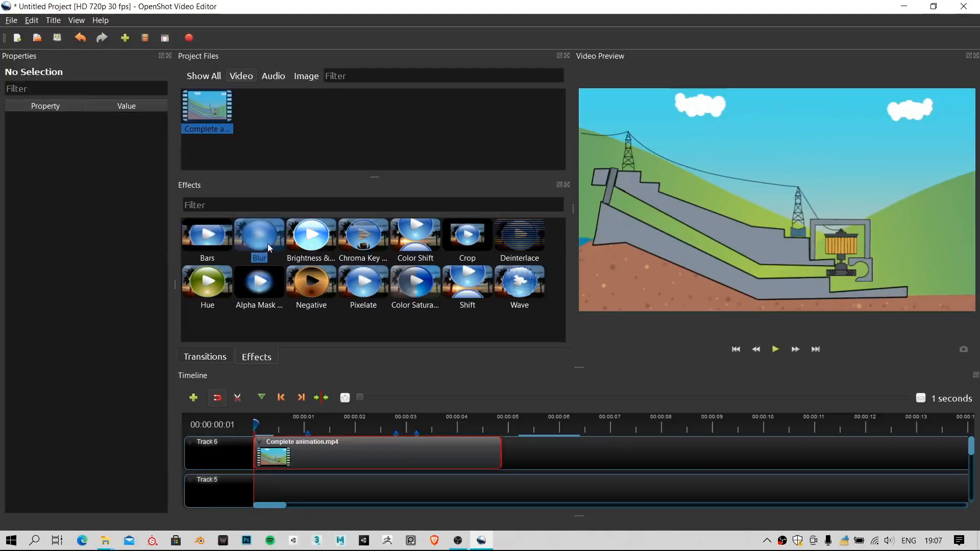
{"action": "left_click_drag", "start_coordinate": [267, 244], "coordinate": [291, 454]}
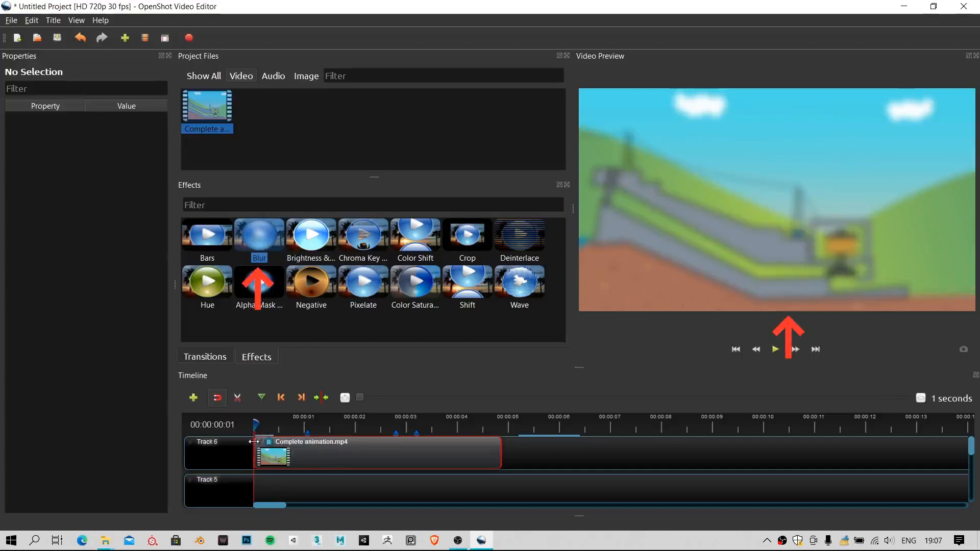
{"action": "left_click", "coordinate": [269, 442]}
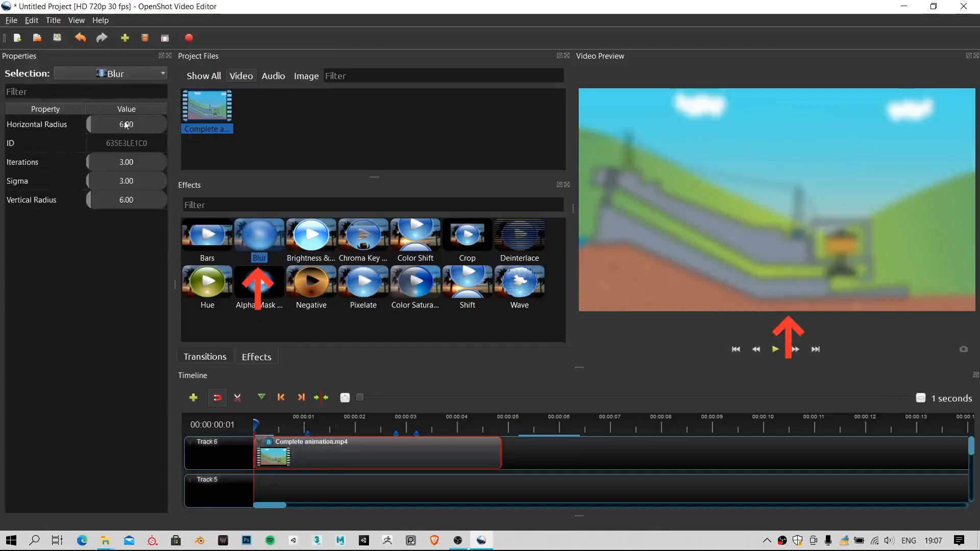
{"action": "left_click_drag", "start_coordinate": [126, 125], "coordinate": [34, 132]}
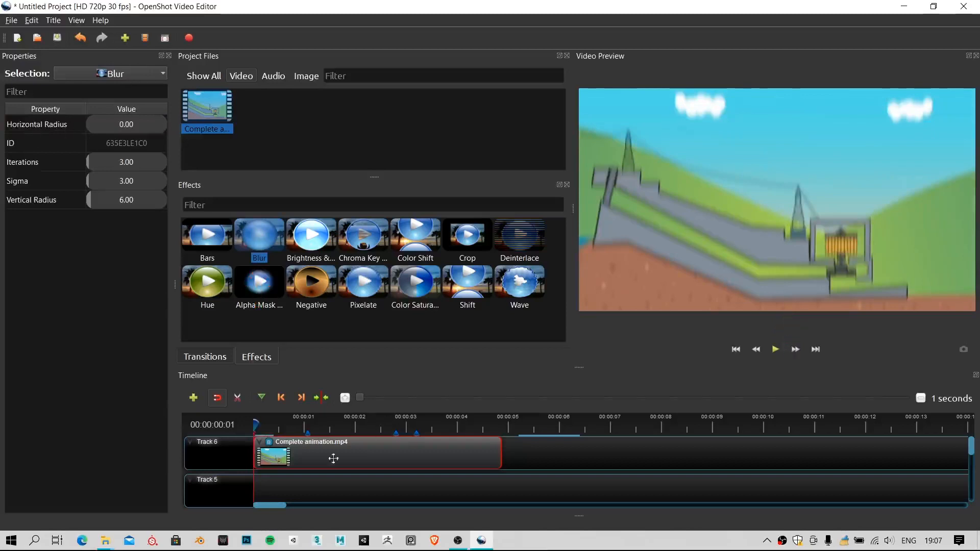
Step: Remove the Blur effect from the Track 6 clip
{"action": "right_click", "coordinate": [272, 447]}
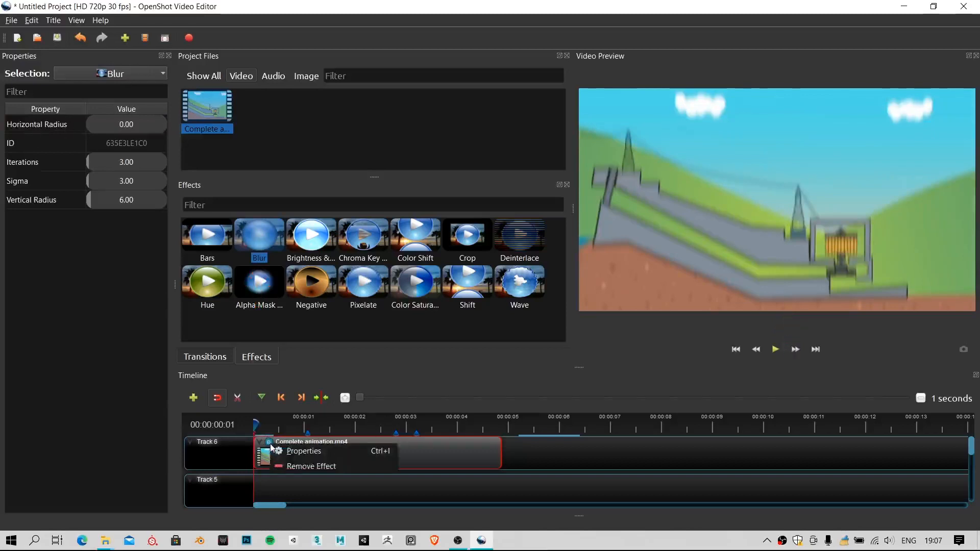
{"action": "left_click", "coordinate": [277, 467]}
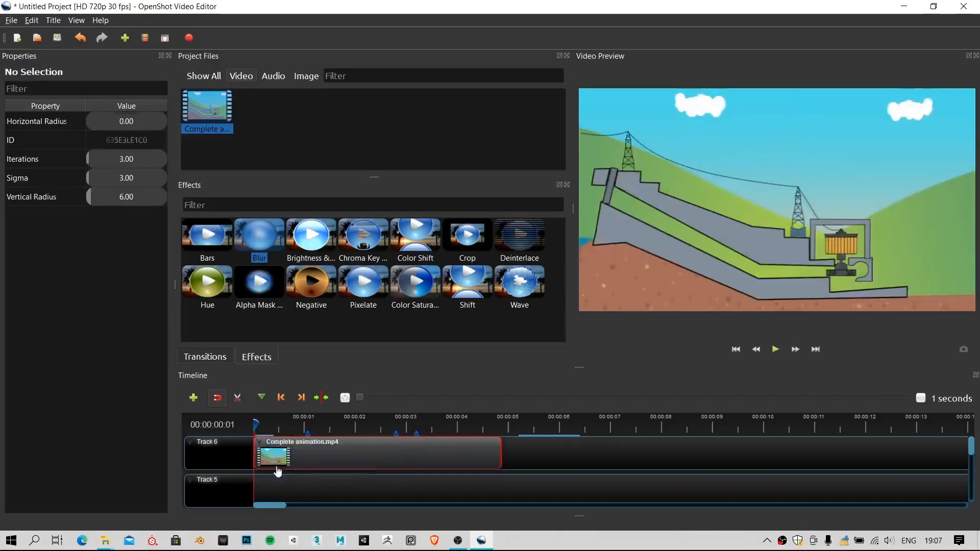
Step: Apply the Brightness & Contrast effect to the Track 6 clip with Brightness -0.19 and Contrast 100.00
{"action": "left_click", "coordinate": [318, 239]}
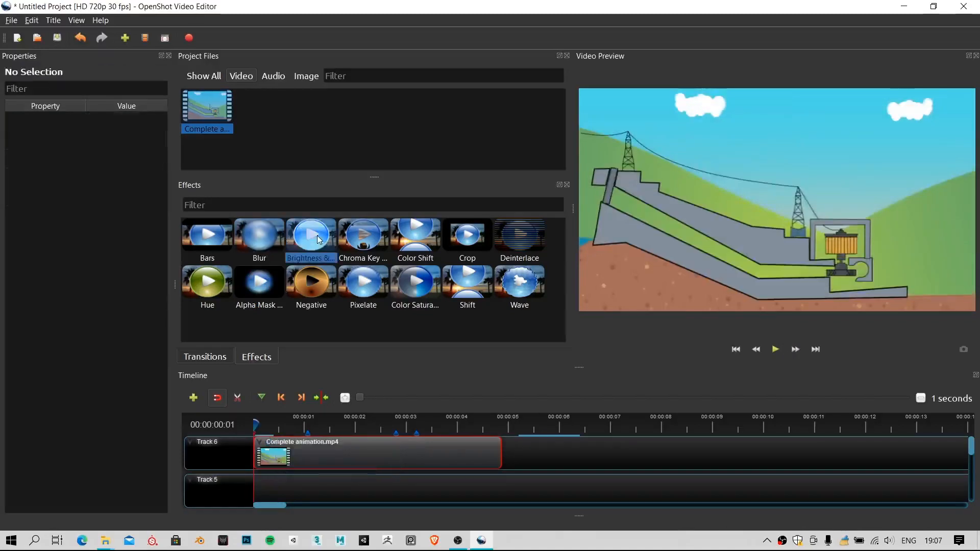
{"action": "left_click_drag", "start_coordinate": [318, 240], "coordinate": [319, 455]}
{"action": "left_click", "coordinate": [268, 442]}
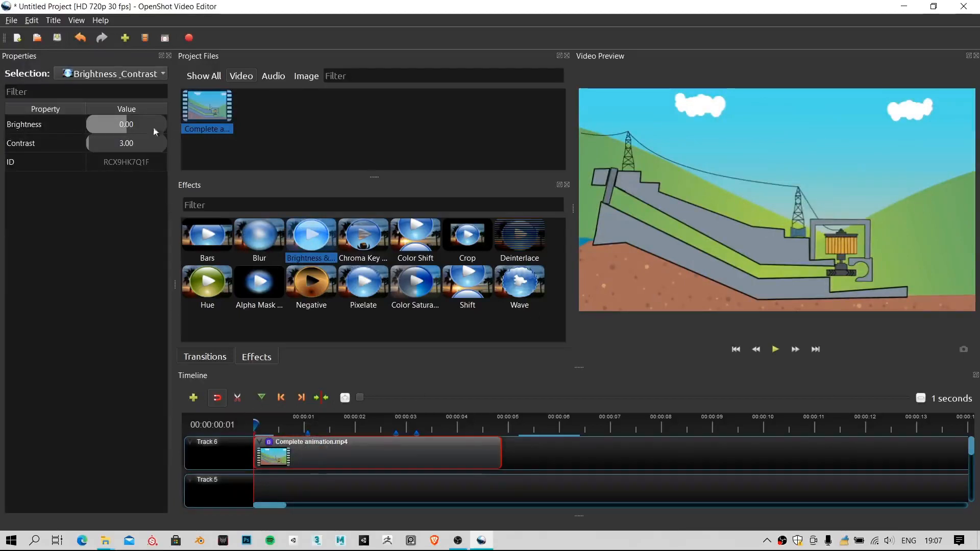
{"action": "left_click_drag", "start_coordinate": [126, 124], "coordinate": [169, 146]}
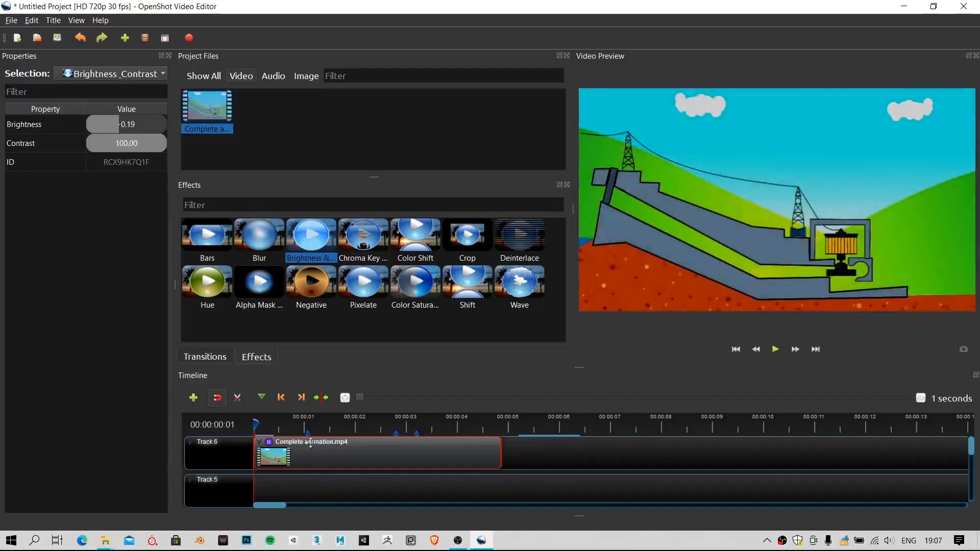
Step: Move the playhead to 00:00:00:24 and remove the Brightness & Contrast effect from the Track 6 clip
{"action": "right_click", "coordinate": [267, 445]}
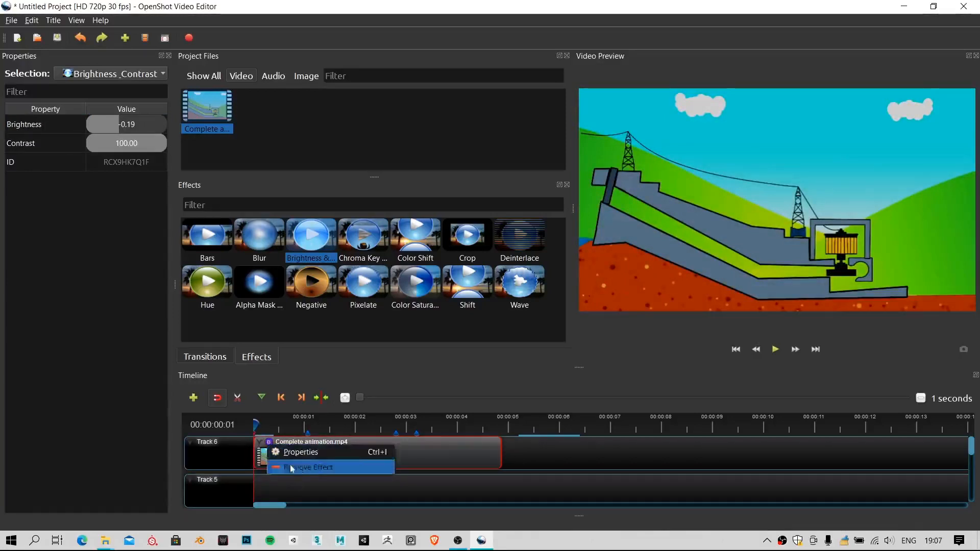
{"action": "left_click", "coordinate": [261, 426]}
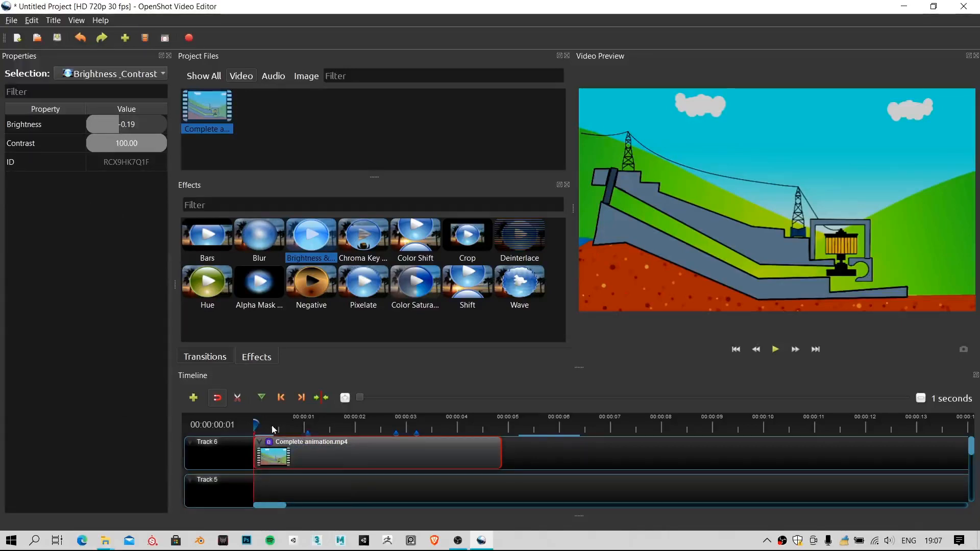
{"action": "left_click_drag", "start_coordinate": [278, 425], "coordinate": [293, 421]}
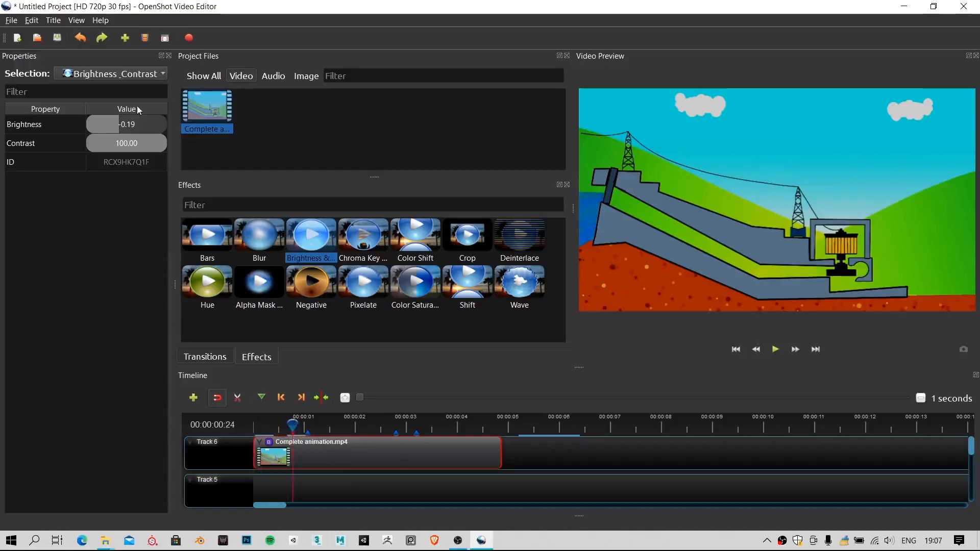
{"action": "right_click", "coordinate": [268, 442]}
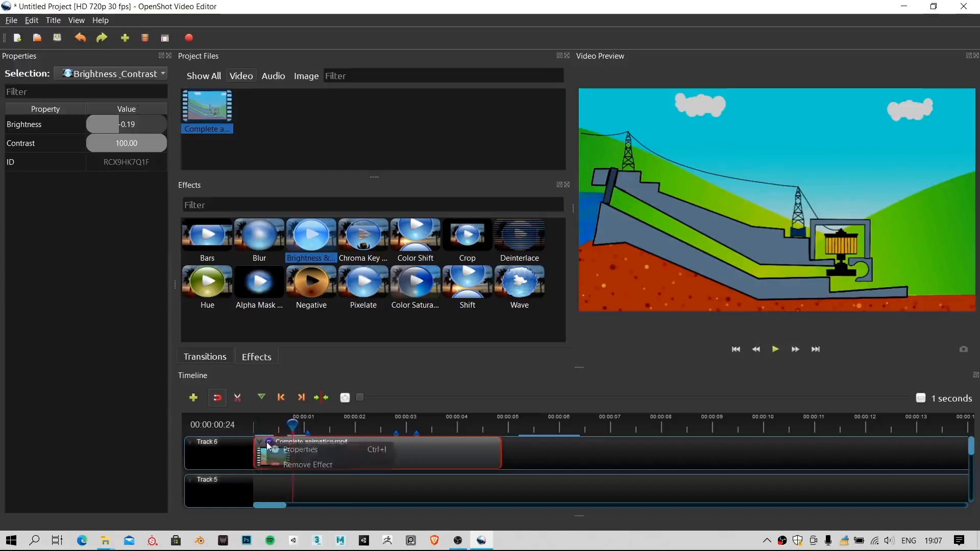
{"action": "left_click", "coordinate": [317, 463]}
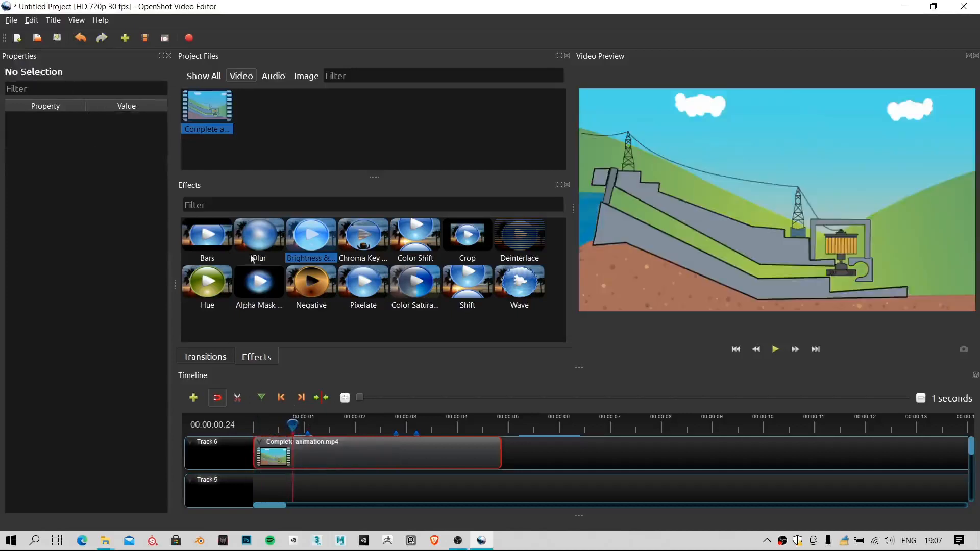
Step: Apply the Chroma Key (Greenscreen) effect to the Track 6 clip, show its properties, and move the playhead to 00:00:00:06
{"action": "left_click", "coordinate": [369, 244]}
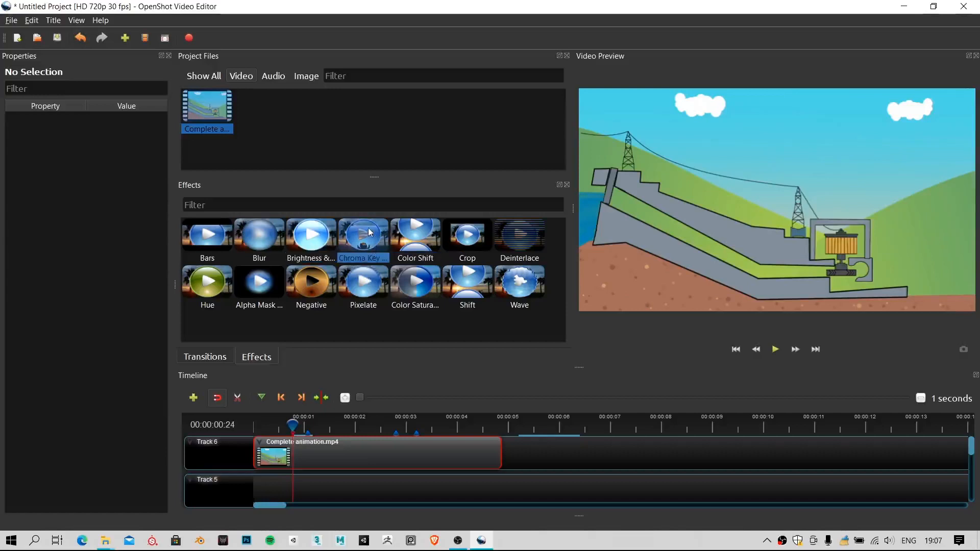
{"action": "left_click_drag", "start_coordinate": [370, 232], "coordinate": [320, 456]}
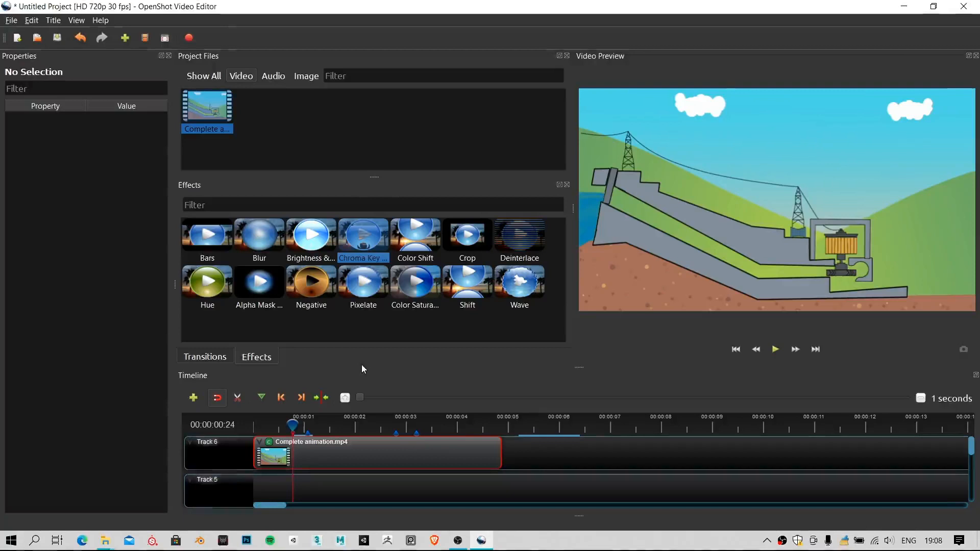
{"action": "left_click", "coordinate": [270, 442]}
{"action": "left_click", "coordinate": [282, 424]}
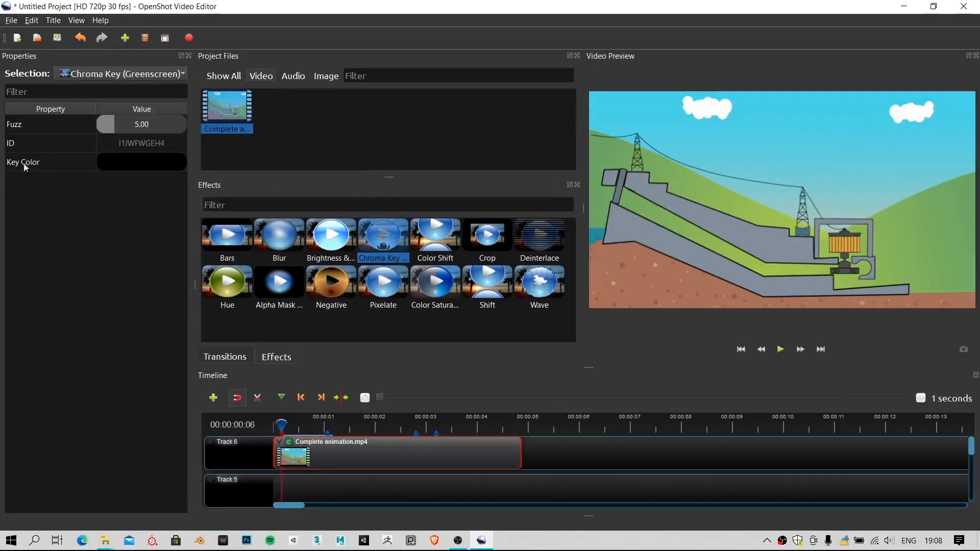
Step: Set the Chroma Key effect's Key Color to the hillside green #84b95f sampled from the video preview
{"action": "double_click", "coordinate": [146, 158]}
{"action": "left_click_drag", "start_coordinate": [441, 150], "coordinate": [242, 154]}
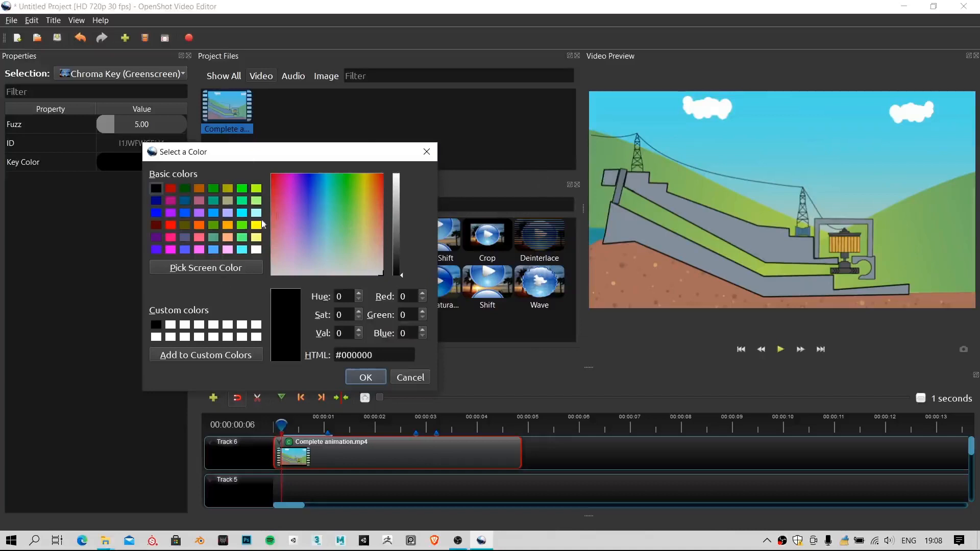
{"action": "left_click", "coordinate": [234, 267]}
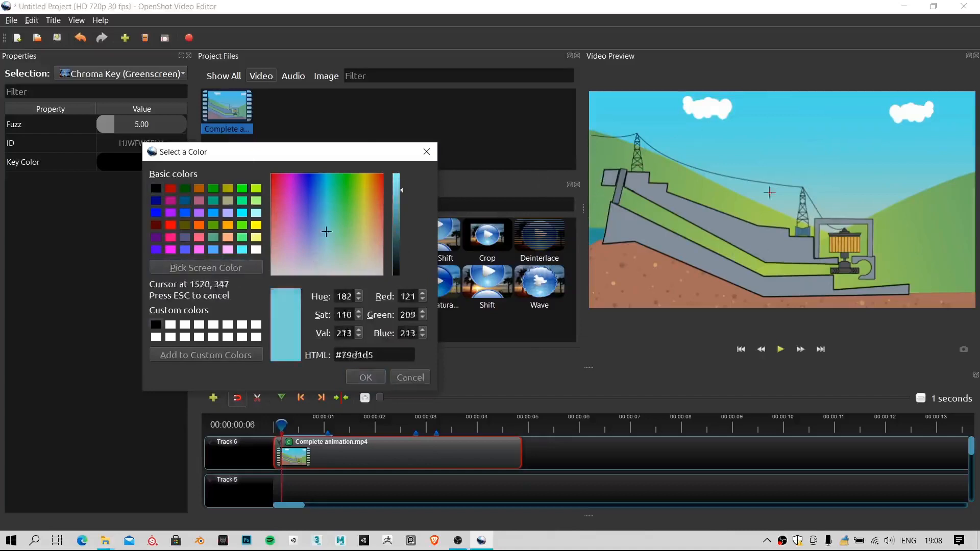
{"action": "left_click", "coordinate": [684, 185]}
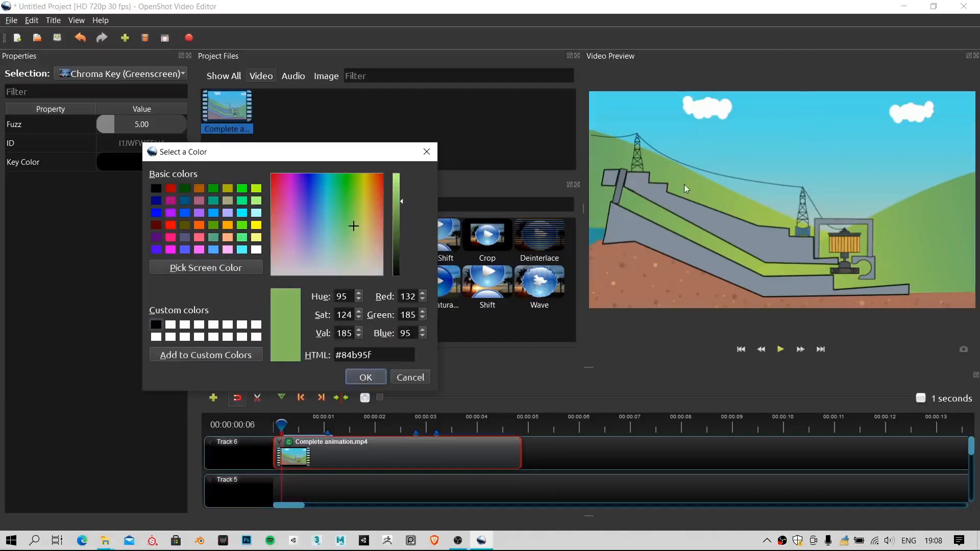
{"action": "left_click", "coordinate": [368, 378]}
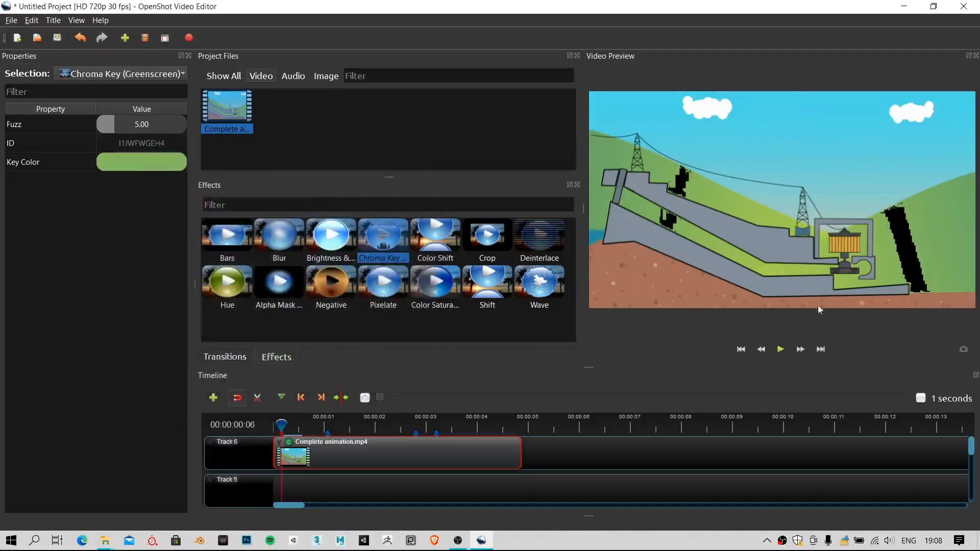
Step: Set the Chroma Key effect's Key Color to the dam's grey #838f99 sampled from the video preview
{"action": "left_click", "coordinate": [128, 167]}
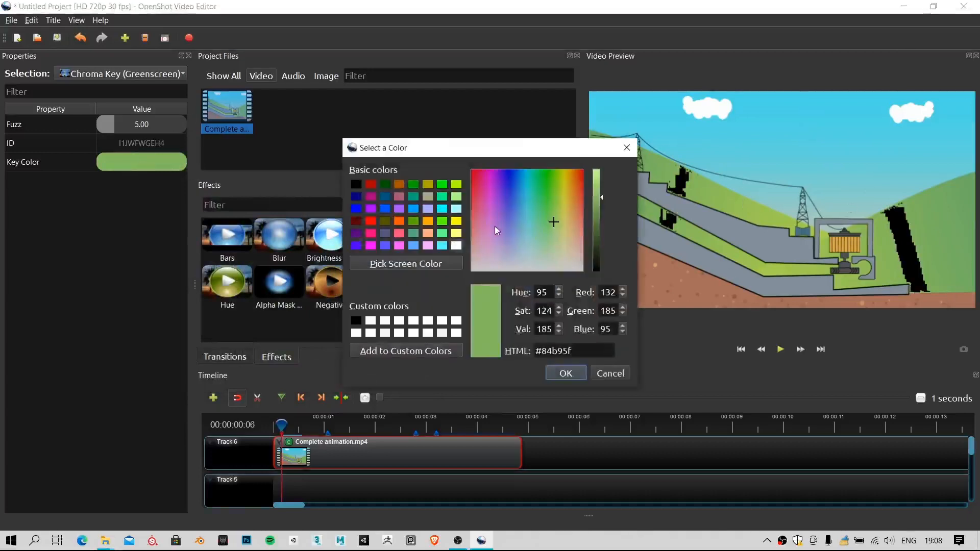
{"action": "left_click", "coordinate": [626, 148]}
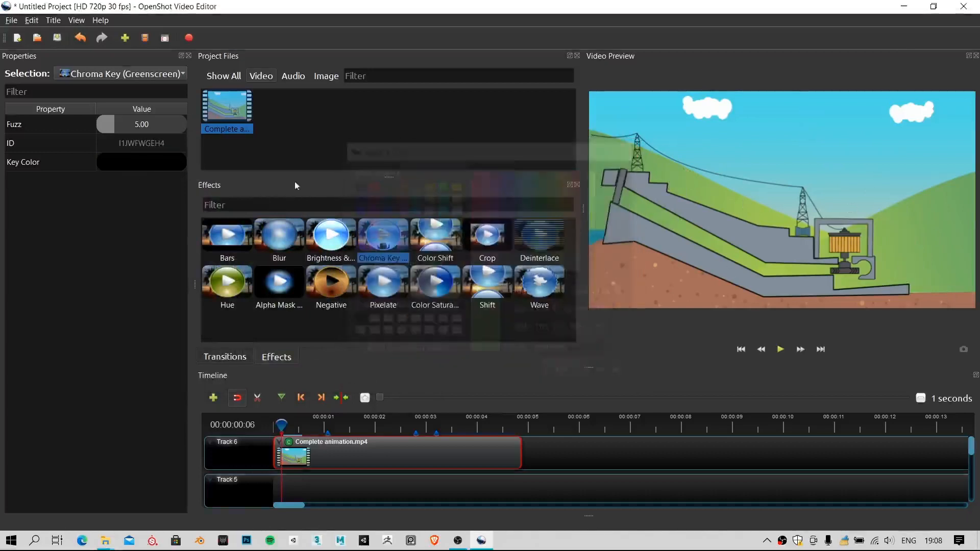
{"action": "left_click", "coordinate": [158, 163]}
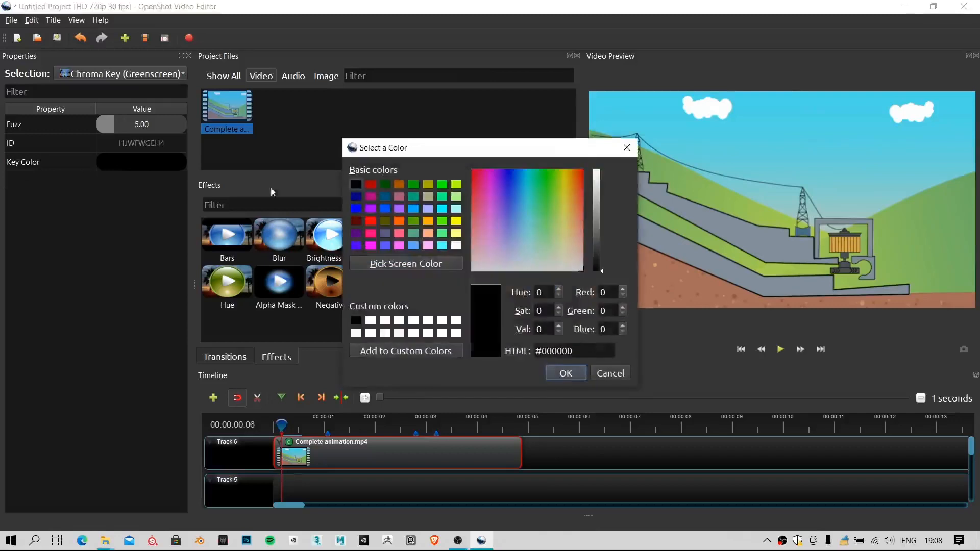
{"action": "left_click", "coordinate": [389, 263]}
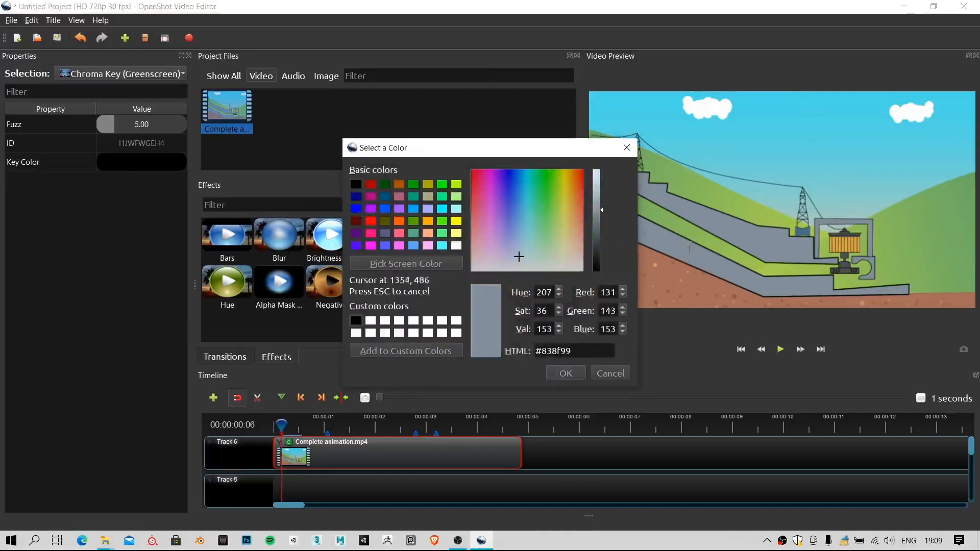
{"action": "left_click", "coordinate": [590, 222]}
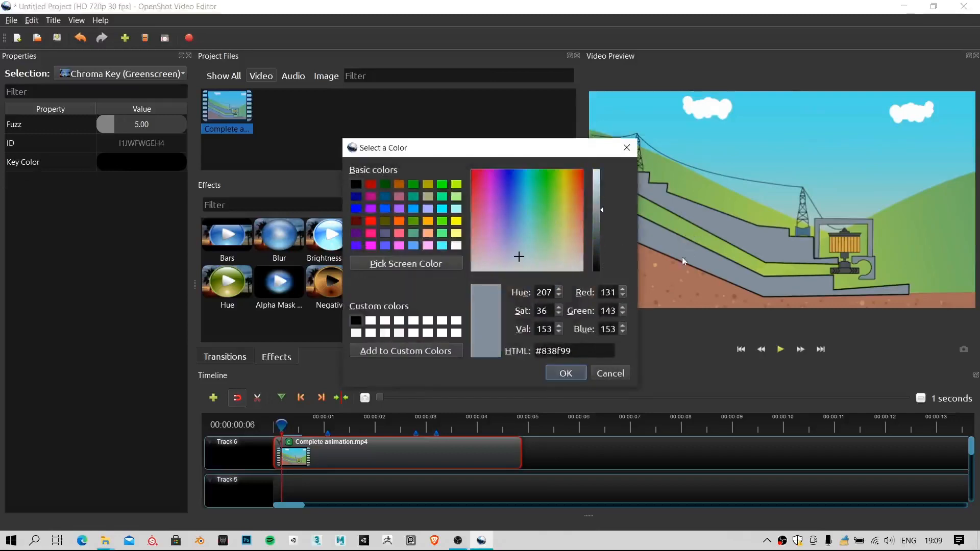
{"action": "left_click", "coordinate": [566, 371]}
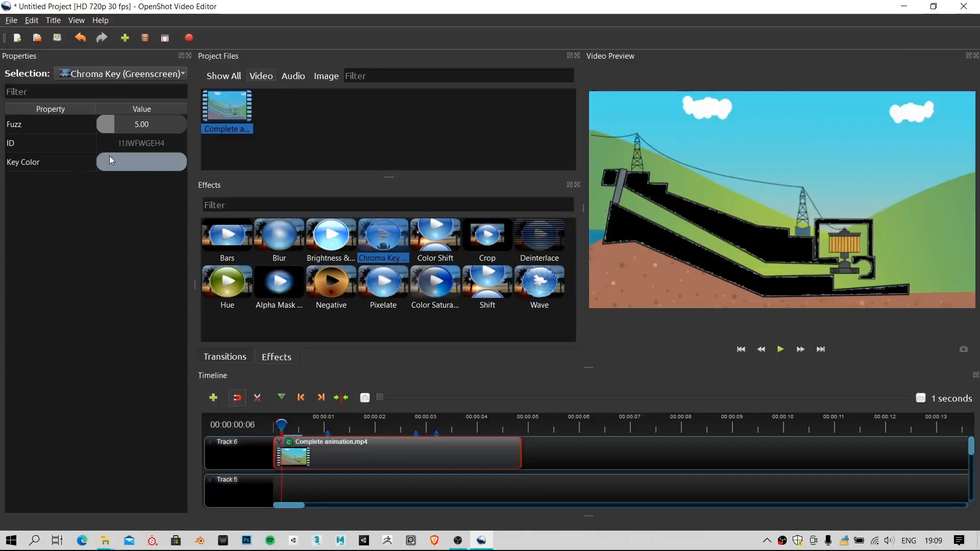
Step: Replace the Chroma Key effect on the Track 6 clip with Color Shift and show its properties
{"action": "right_click", "coordinate": [289, 447]}
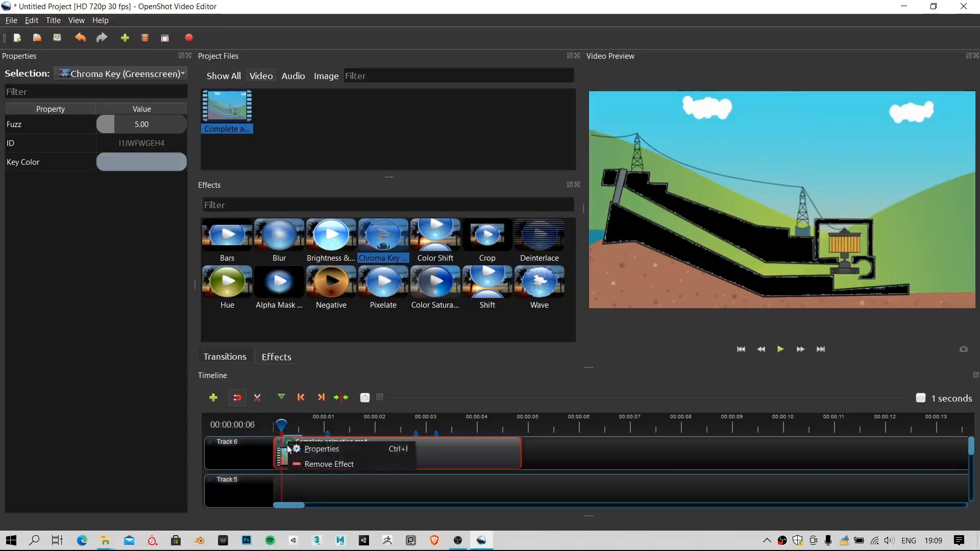
{"action": "left_click", "coordinate": [305, 465]}
{"action": "left_click_drag", "start_coordinate": [437, 250], "coordinate": [317, 456]}
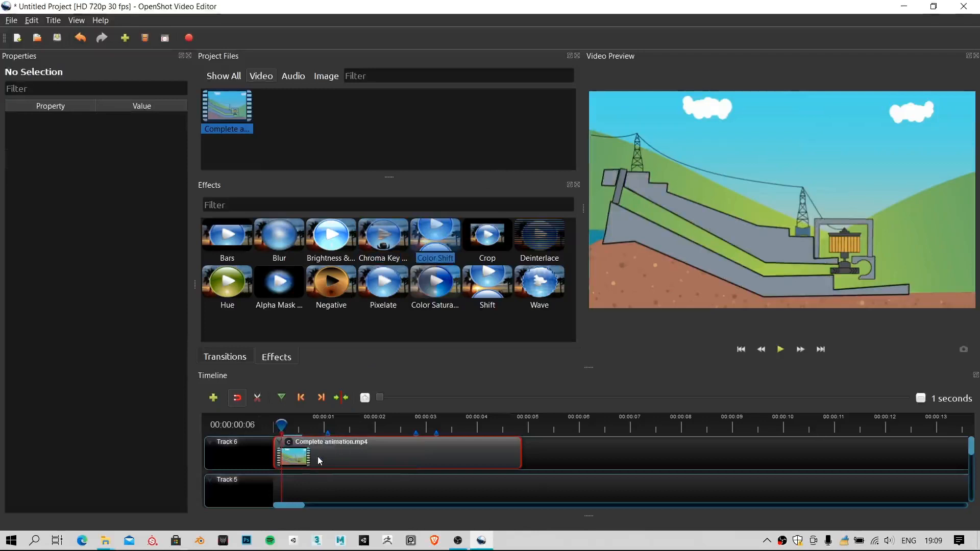
{"action": "left_click", "coordinate": [289, 445]}
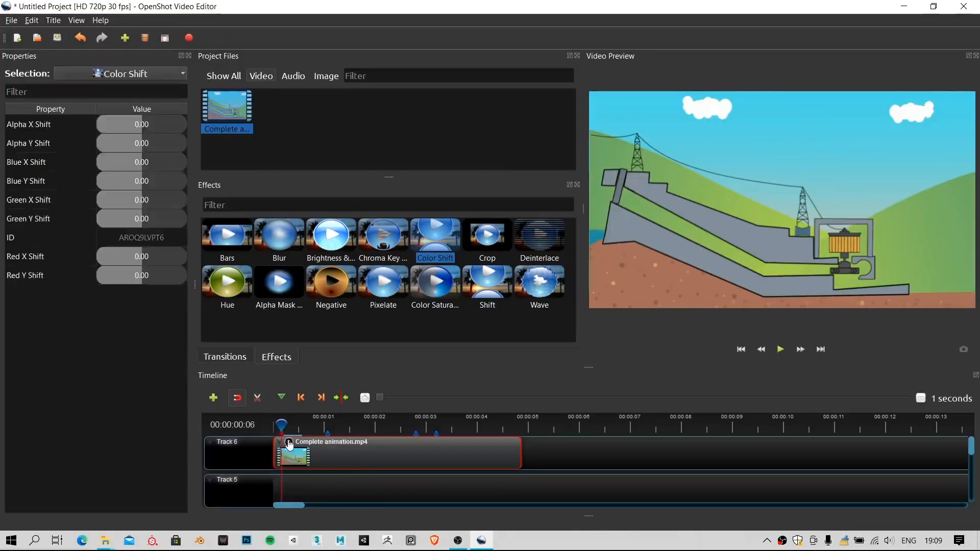
Step: Set Color Shift's Alpha X to 0.93, Alpha Y to 0.61, Blue Y to 0.81, Green X to -0.04 and Green Y to 0.44
{"action": "left_click_drag", "start_coordinate": [146, 127], "coordinate": [188, 126]}
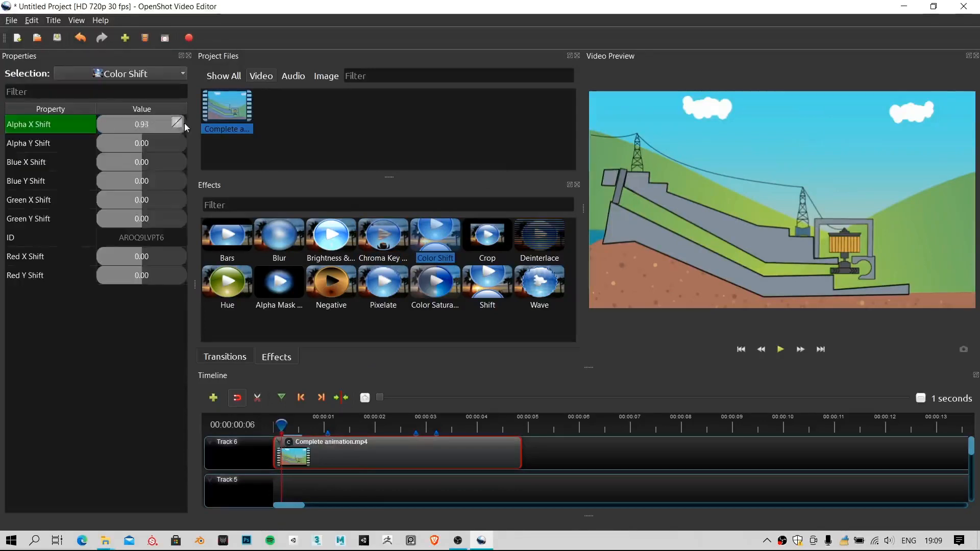
{"action": "left_click_drag", "start_coordinate": [135, 145], "coordinate": [166, 143]}
{"action": "left_click_drag", "start_coordinate": [156, 181], "coordinate": [162, 223]}
{"action": "left_click", "coordinate": [146, 223]}
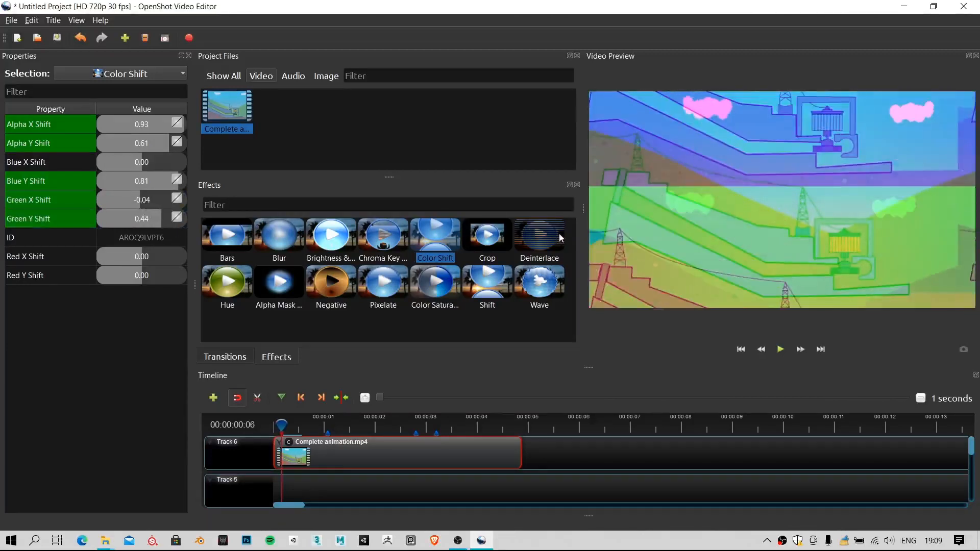
Step: Replace the Color Shift effect on the Track 6 clip with Crop and move the playhead to 00:00:00:01
{"action": "right_click", "coordinate": [290, 444]}
{"action": "left_click", "coordinate": [311, 462]}
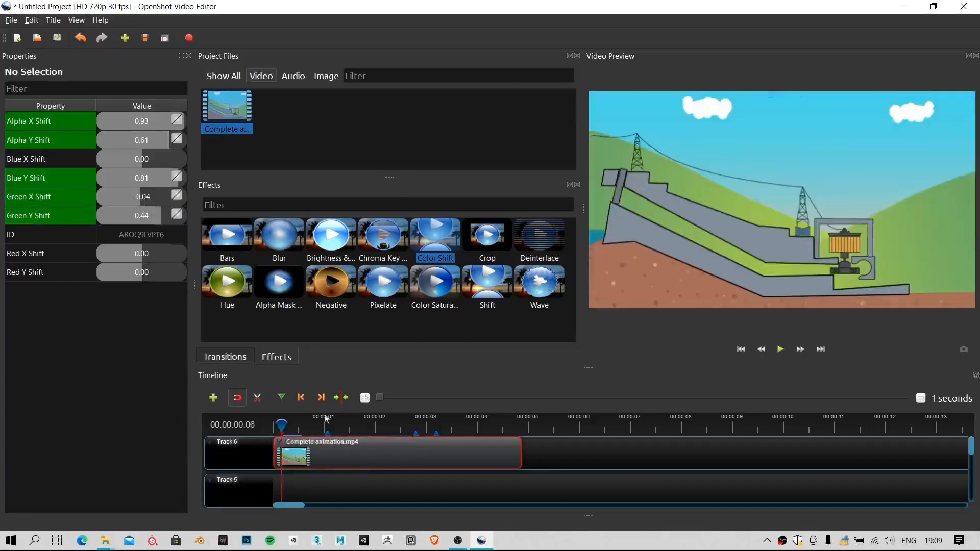
{"action": "left_click_drag", "start_coordinate": [491, 234], "coordinate": [352, 462]}
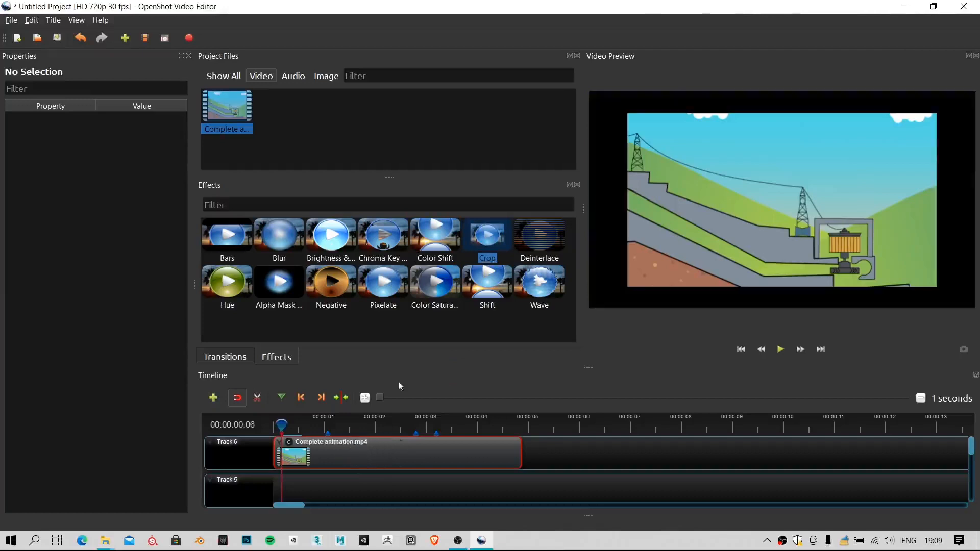
{"action": "left_click", "coordinate": [289, 442]}
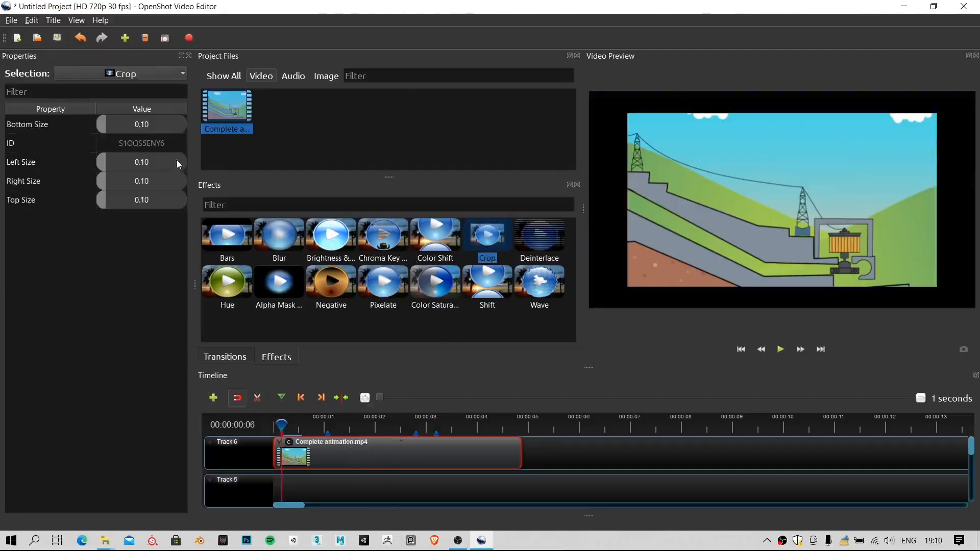
{"action": "left_click_drag", "start_coordinate": [282, 425], "coordinate": [260, 427]}
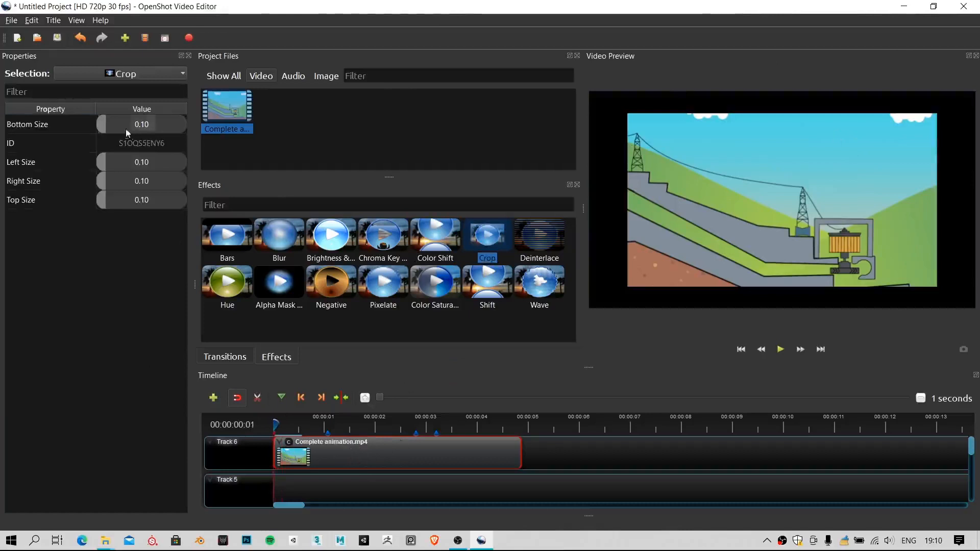
Step: Set Crop's Bottom, Right and Top Size to 0.00 and Left Size to 0.04, and remove the effect from the clip
{"action": "left_click_drag", "start_coordinate": [125, 128], "coordinate": [39, 216]}
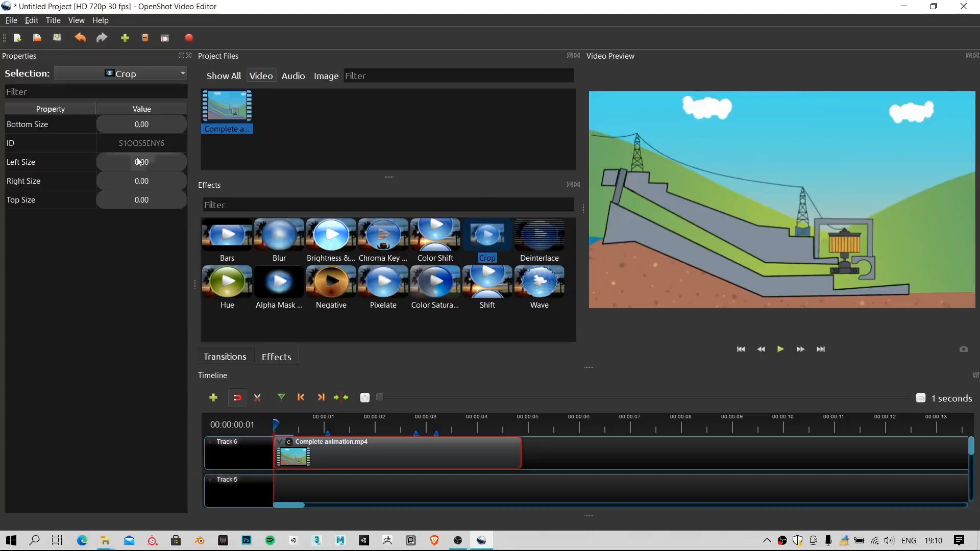
{"action": "left_click_drag", "start_coordinate": [143, 166], "coordinate": [101, 171]}
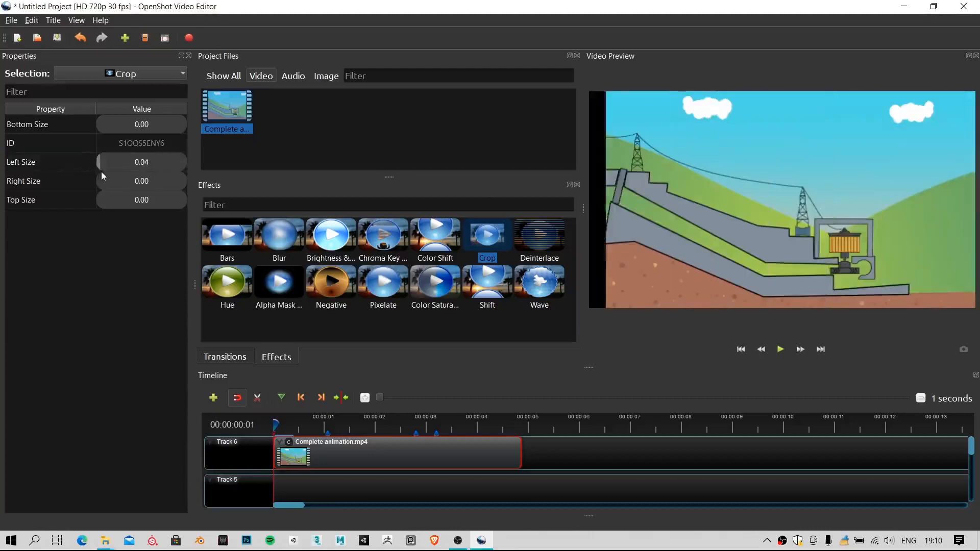
{"action": "right_click", "coordinate": [284, 439]}
{"action": "left_click", "coordinate": [307, 457]}
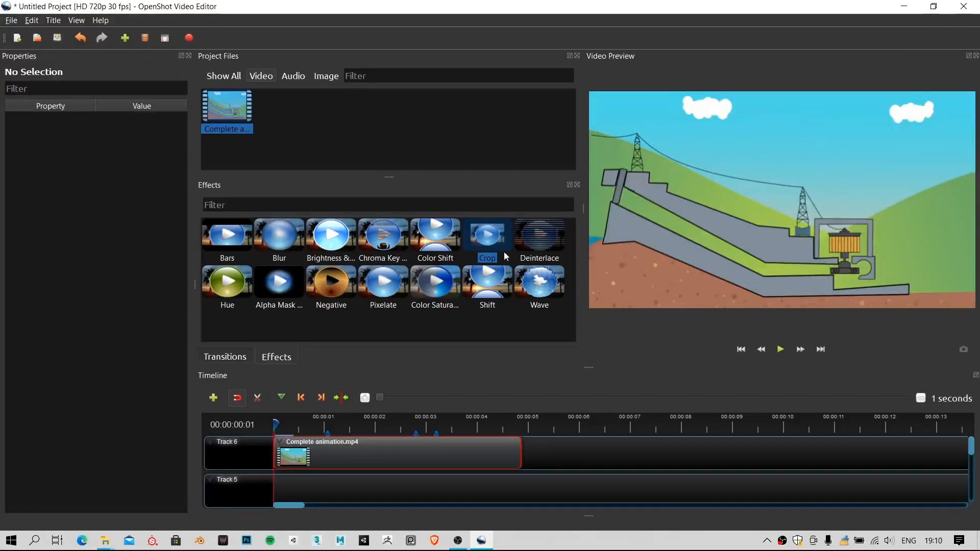
Step: Apply the Deinterlace effect to the Track 6 clip, show its properties, and move the playhead to 00:00:01:21
{"action": "left_click", "coordinate": [546, 233]}
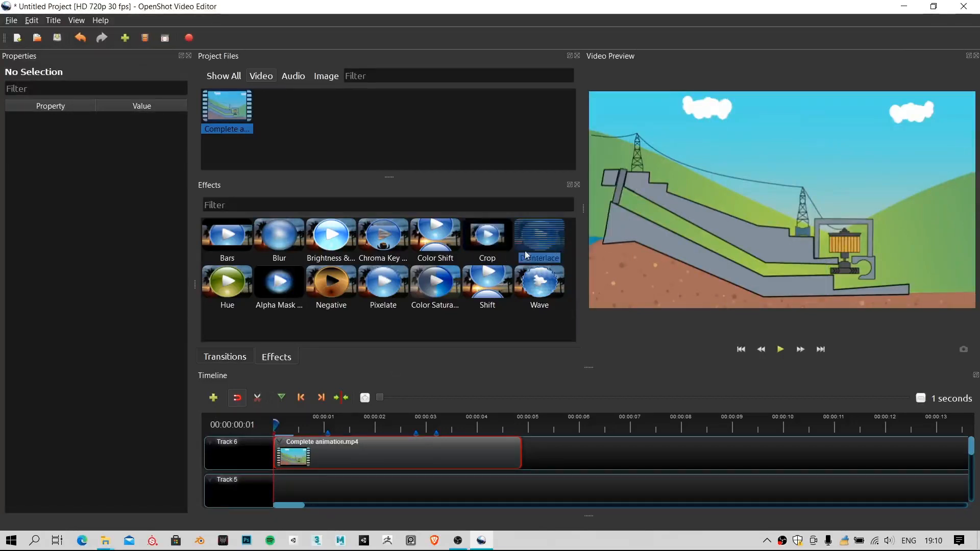
{"action": "left_click_drag", "start_coordinate": [543, 226], "coordinate": [311, 462]}
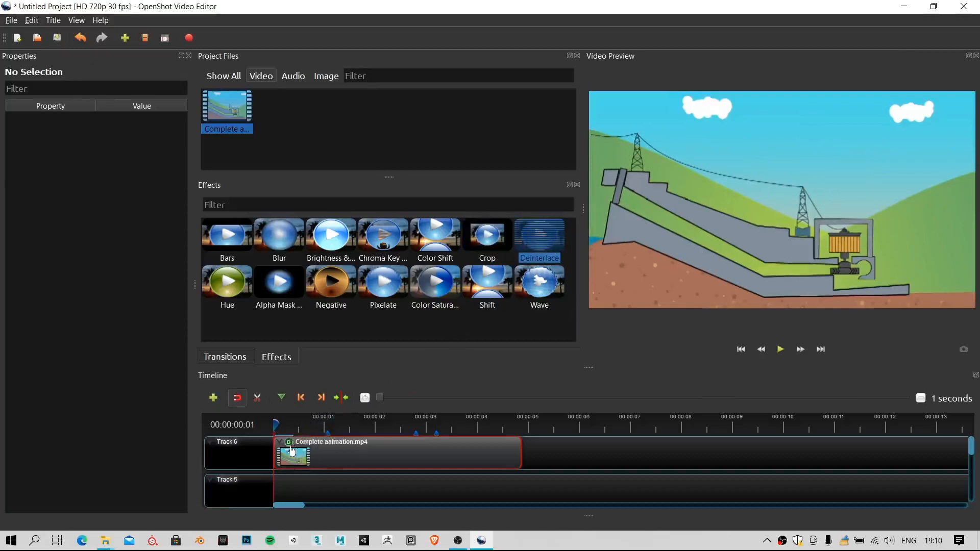
{"action": "left_click", "coordinate": [290, 443]}
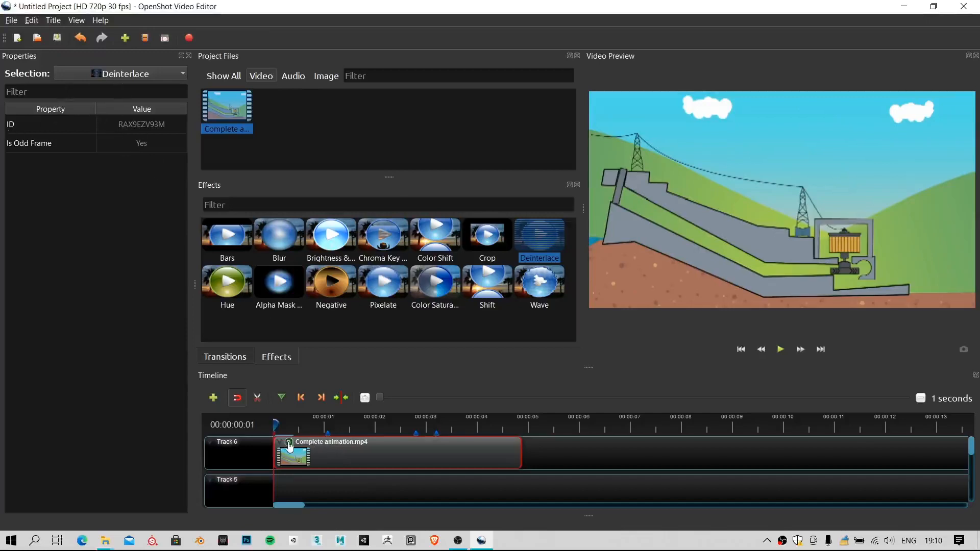
{"action": "left_click_drag", "start_coordinate": [278, 425], "coordinate": [358, 426]}
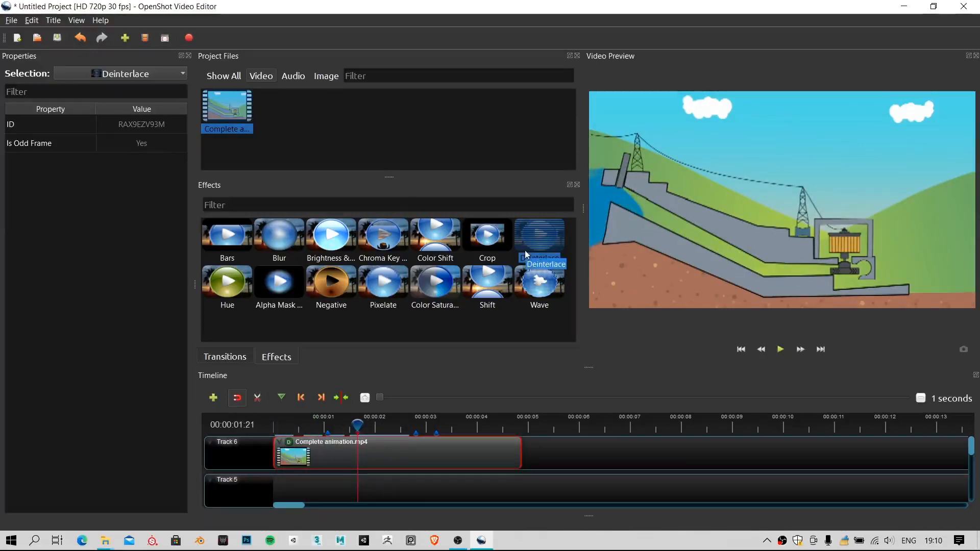
Step: Remove the Deinterlace effect from the Track 6 clip
{"action": "left_click_drag", "start_coordinate": [524, 250], "coordinate": [293, 449]}
{"action": "right_click", "coordinate": [293, 447]}
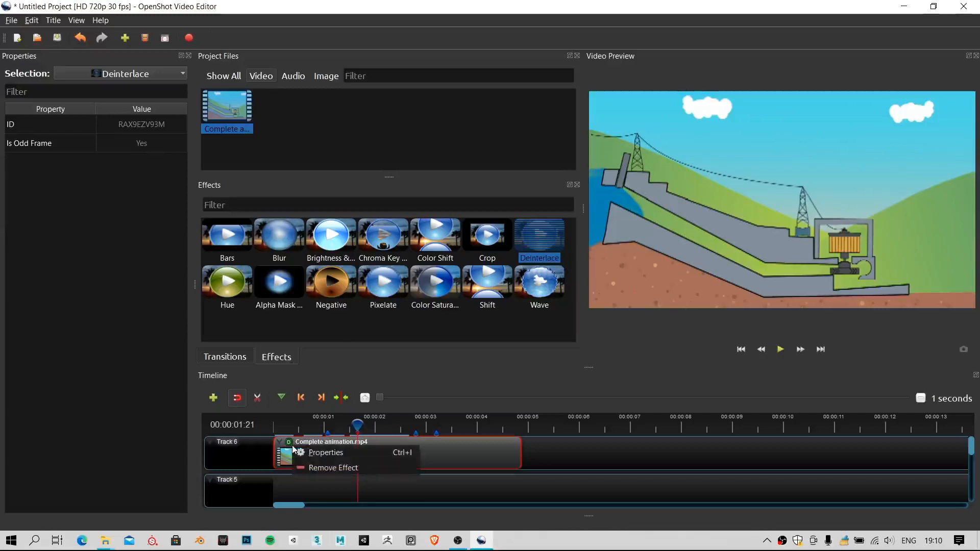
{"action": "left_click", "coordinate": [308, 467]}
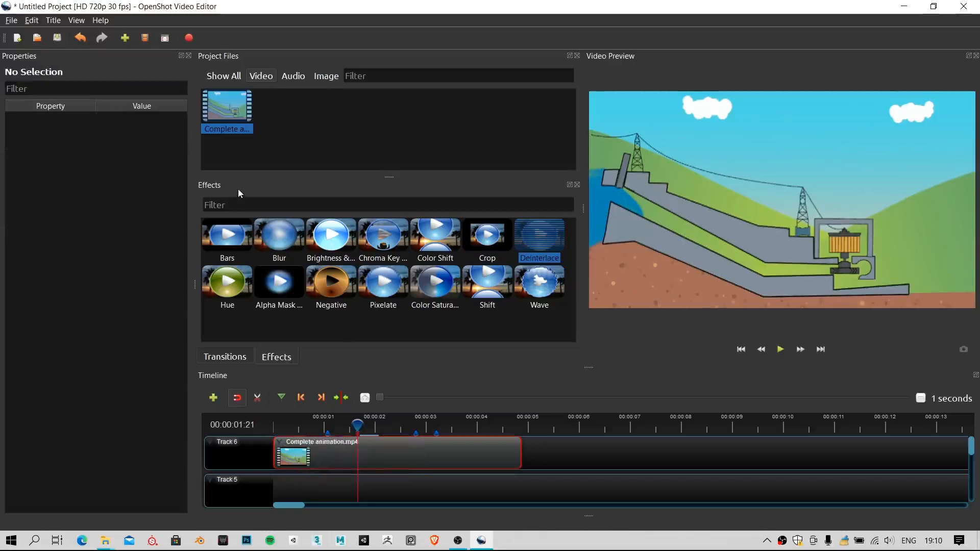
Step: Apply the Hue effect to the Track 6 clip and set its Hue value to 0.73
{"action": "left_click_drag", "start_coordinate": [233, 283], "coordinate": [323, 451]}
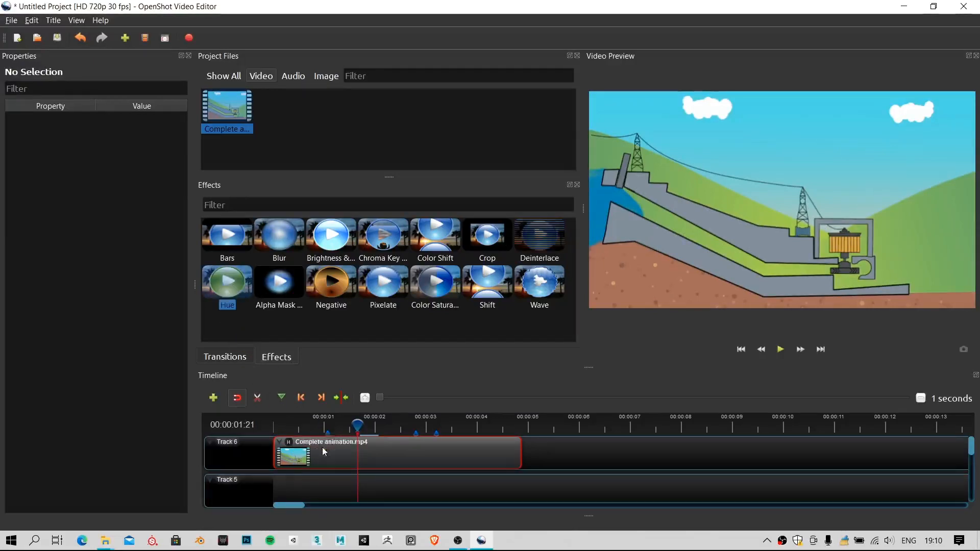
{"action": "left_click", "coordinate": [288, 443]}
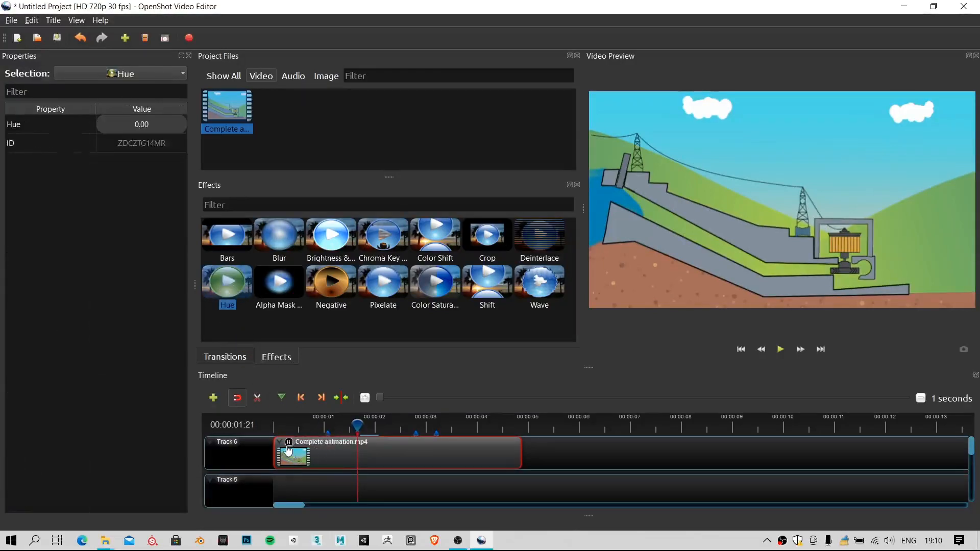
{"action": "left_click", "coordinate": [115, 125]}
{"action": "left_click_drag", "start_coordinate": [114, 123], "coordinate": [182, 140]}
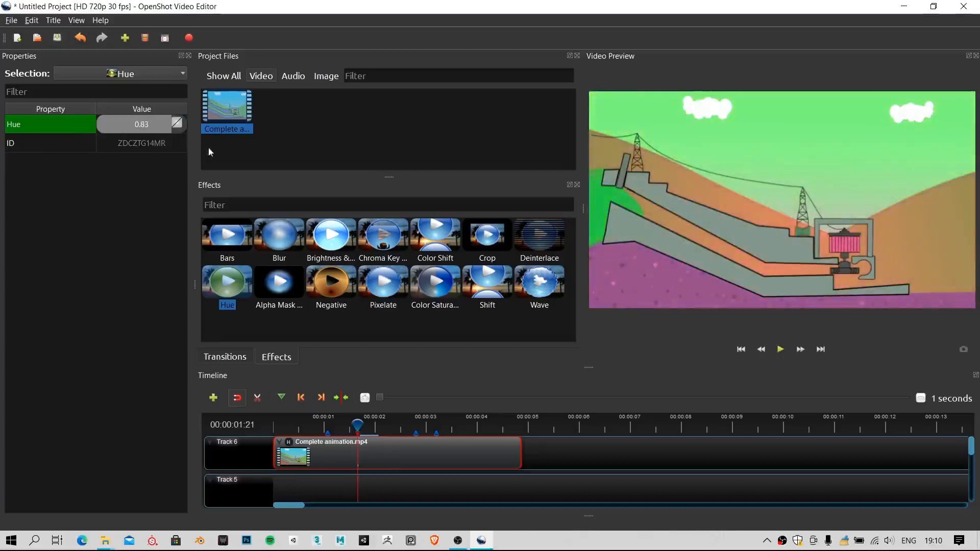
{"action": "left_click_drag", "start_coordinate": [115, 123], "coordinate": [164, 136]}
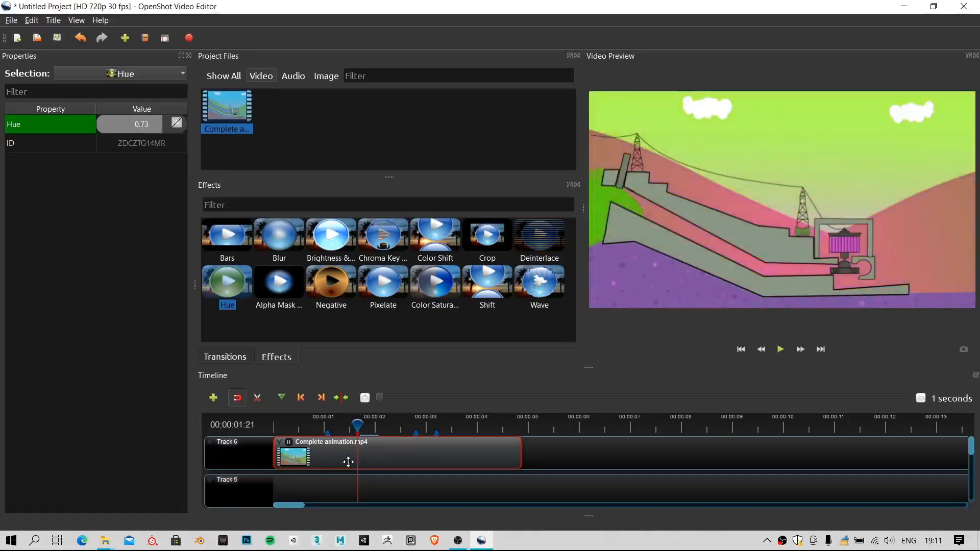
Step: Remove the Hue effect from the Track 6 clip
{"action": "right_click", "coordinate": [292, 448]}
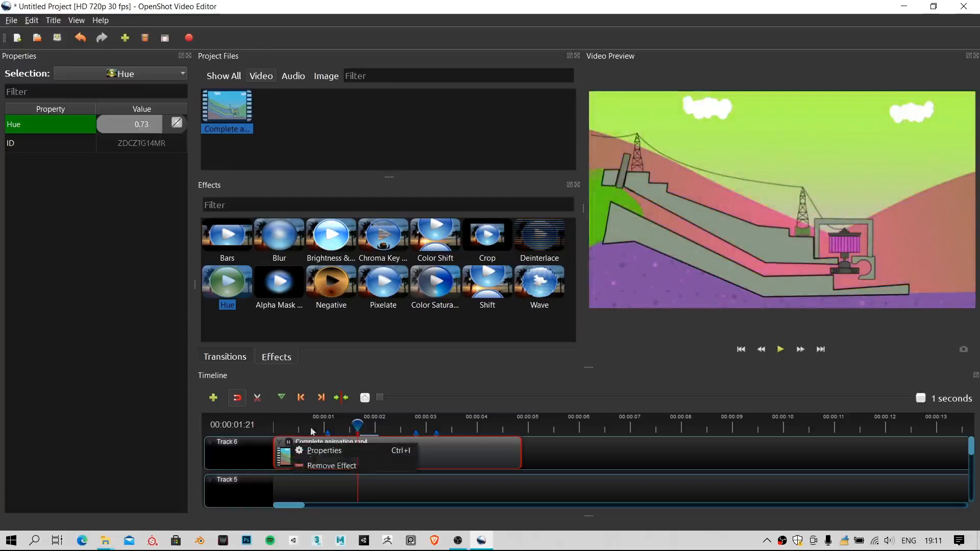
{"action": "left_click", "coordinate": [316, 467]}
Step: Apply the Alpha Mask / Wipe Transition effect to the Track 6 clip, show its properties, and remove it
{"action": "left_click", "coordinate": [276, 276]}
{"action": "left_click_drag", "start_coordinate": [276, 276], "coordinate": [304, 455]}
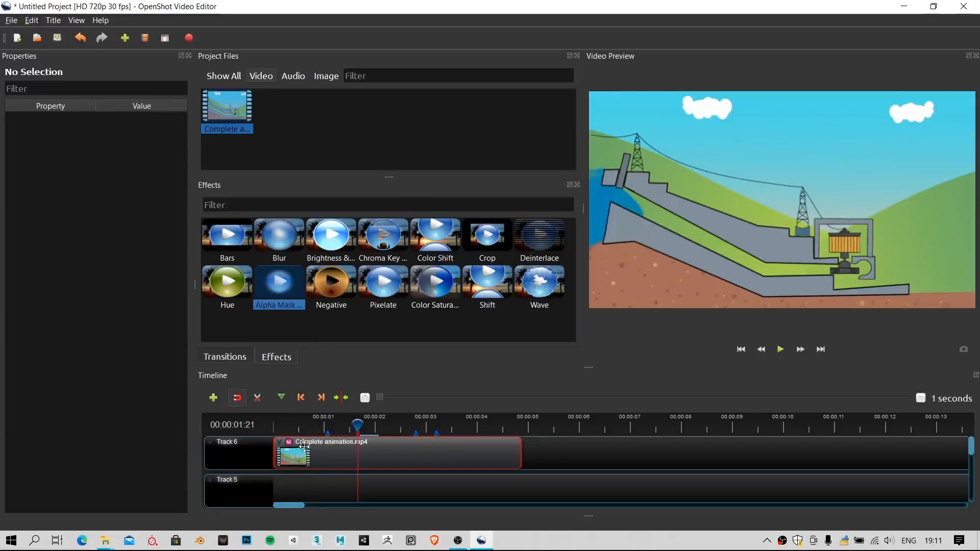
{"action": "left_click", "coordinate": [289, 442]}
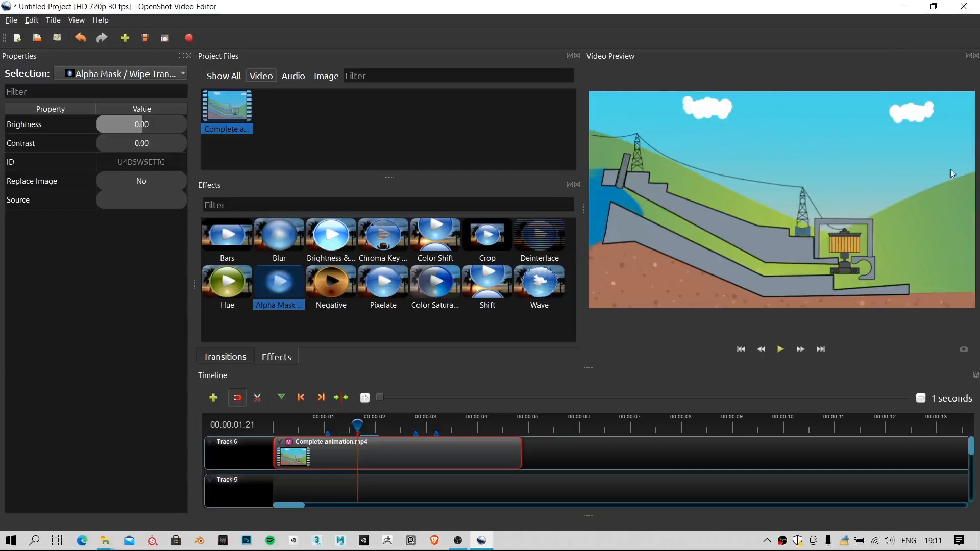
{"action": "right_click", "coordinate": [289, 444]}
{"action": "left_click", "coordinate": [295, 463]}
Step: Try the Negative effect on the Track 6 clip and remove it again
{"action": "left_click", "coordinate": [338, 276]}
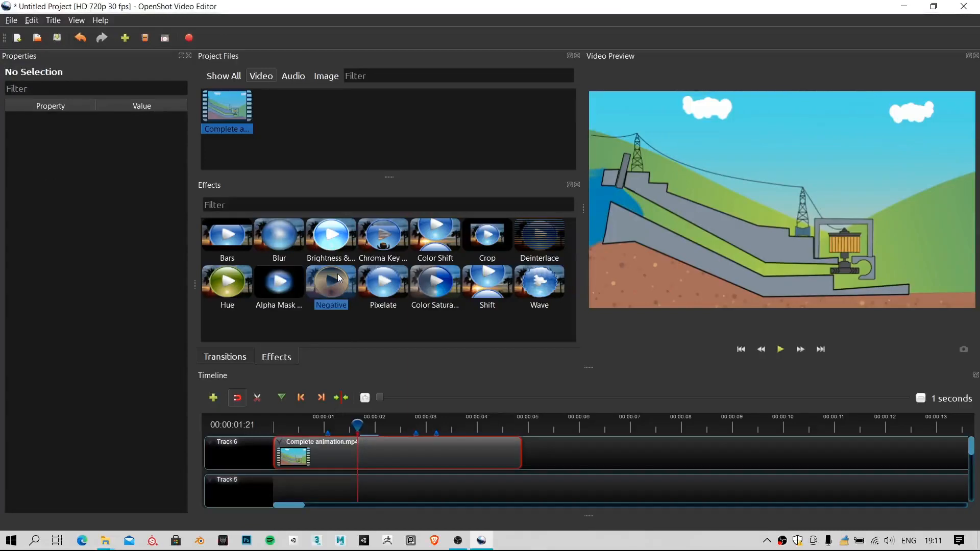
{"action": "left_click_drag", "start_coordinate": [338, 273], "coordinate": [329, 449]}
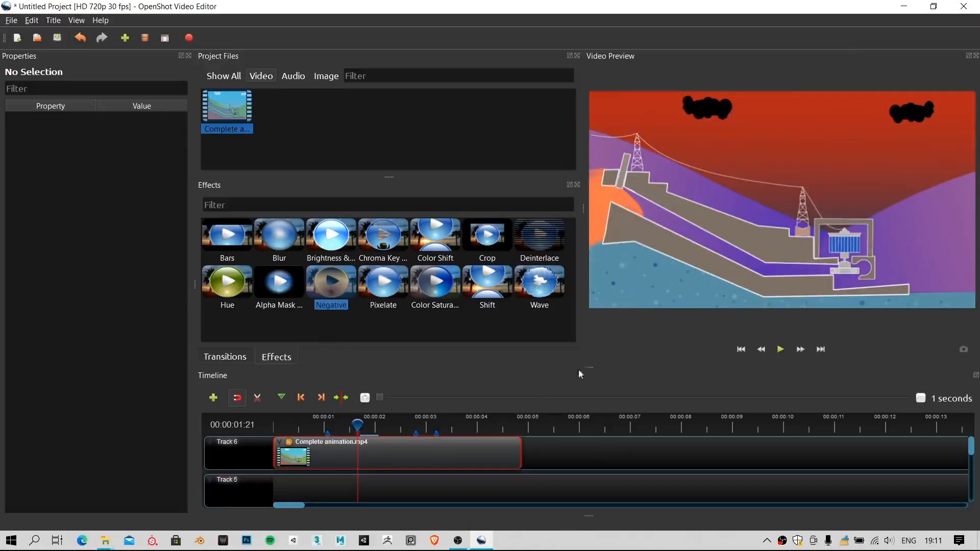
{"action": "right_click", "coordinate": [289, 445]}
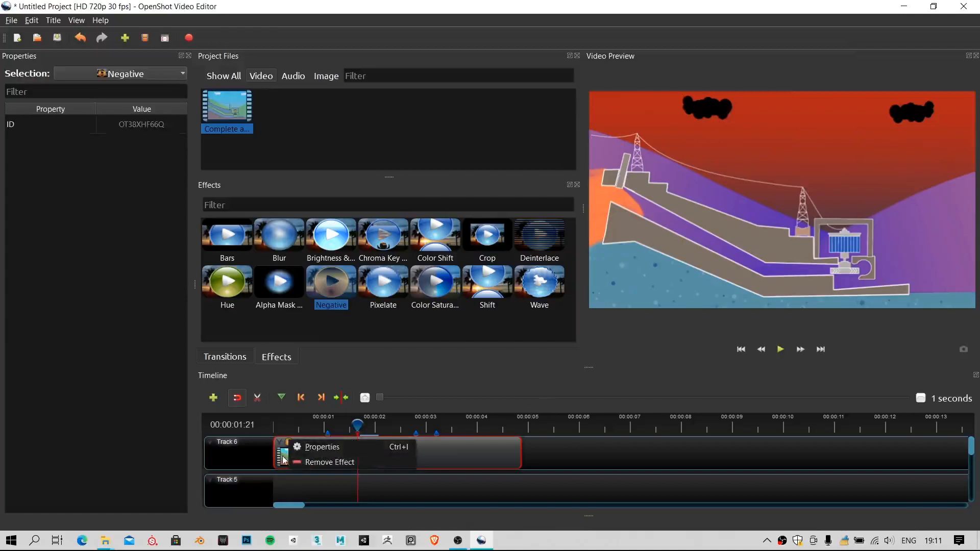
{"action": "left_click", "coordinate": [295, 462]}
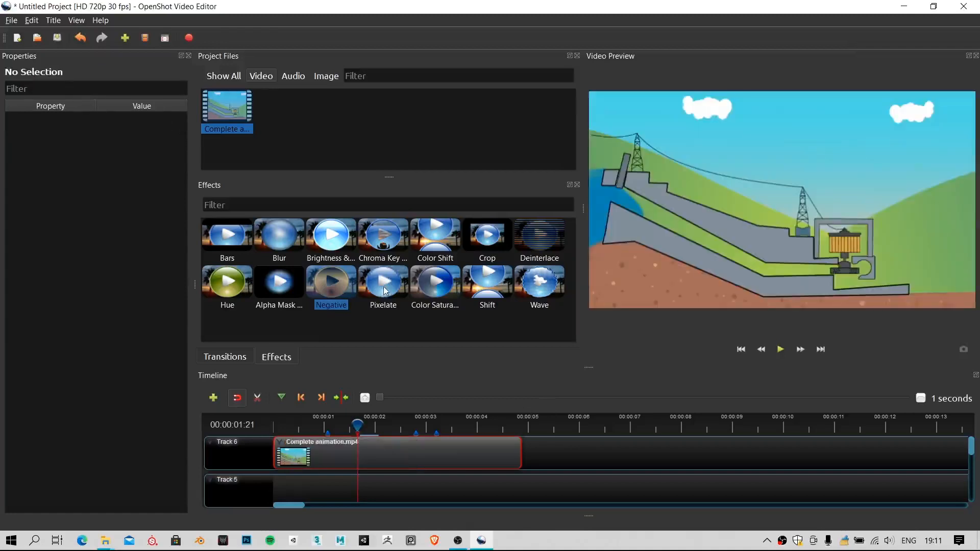
Step: Try the Pixelate effect on the Track 6 clip and remove it again
{"action": "left_click_drag", "start_coordinate": [383, 286], "coordinate": [308, 460]}
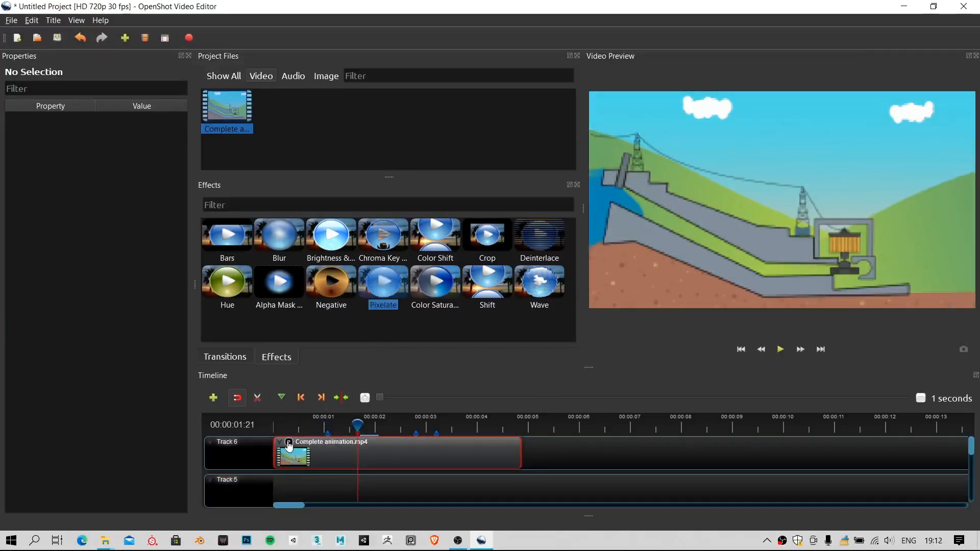
{"action": "right_click", "coordinate": [289, 445]}
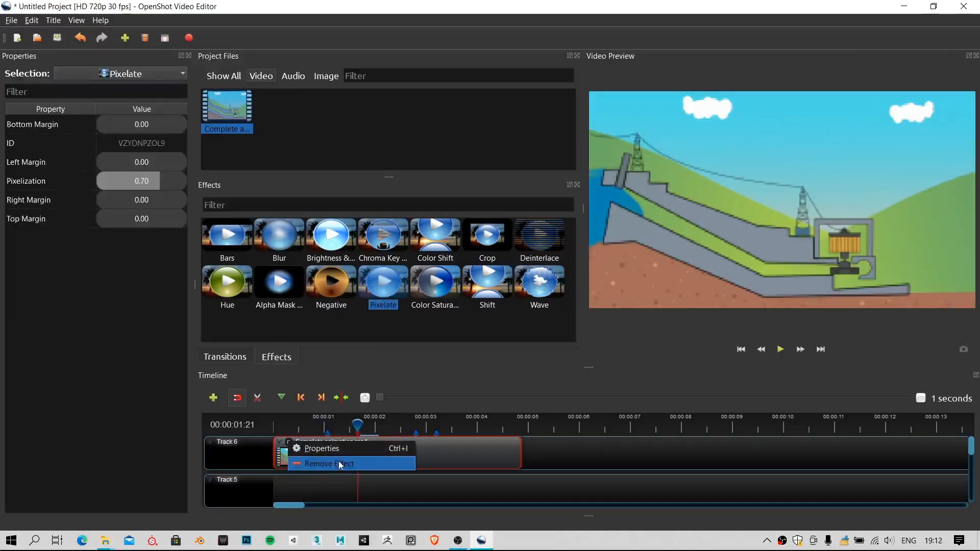
{"action": "left_click", "coordinate": [338, 461]}
Step: Try the Color Saturation effect on the Track 6 clip with Saturation at 2.99, and remove the effect
{"action": "left_click_drag", "start_coordinate": [436, 288], "coordinate": [326, 454]}
{"action": "left_click", "coordinate": [290, 443]}
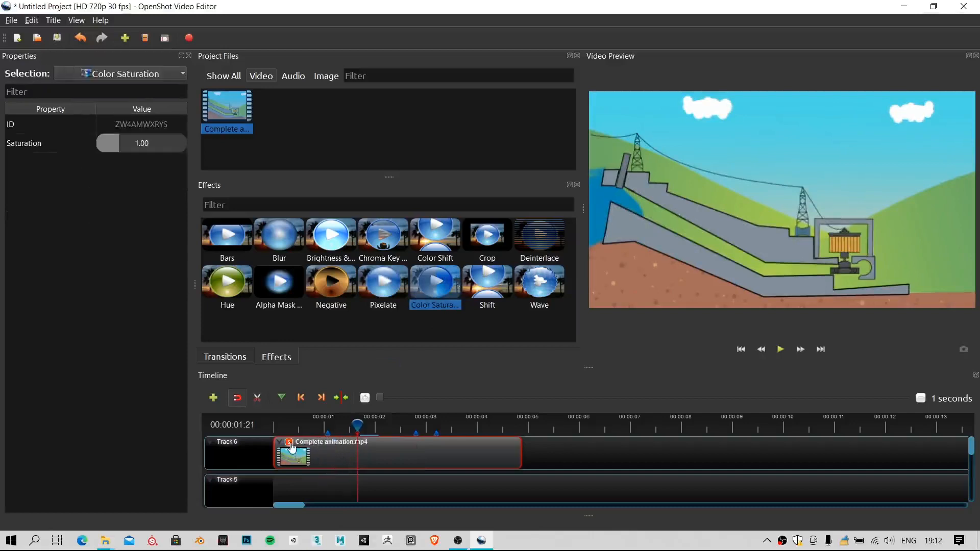
{"action": "left_click_drag", "start_coordinate": [124, 142], "coordinate": [164, 145]}
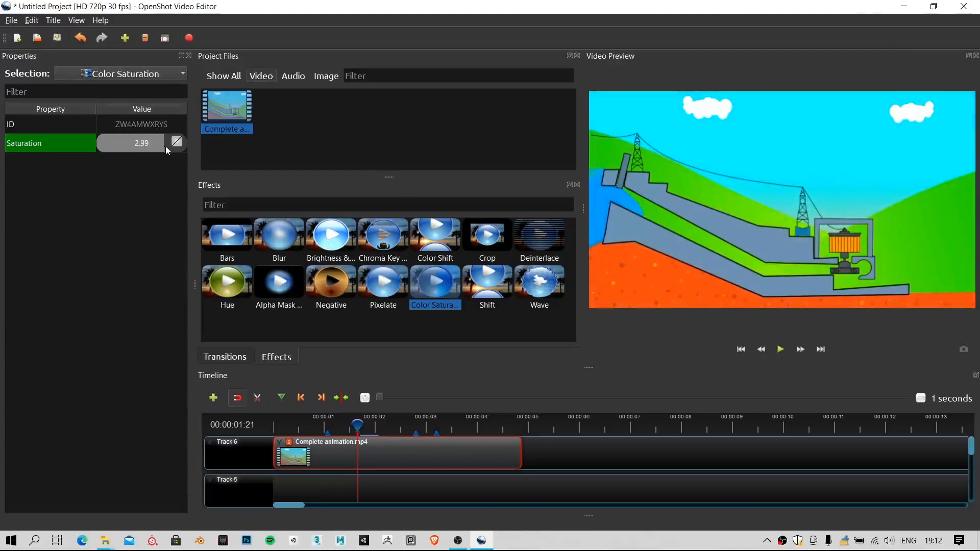
{"action": "right_click", "coordinate": [290, 448]}
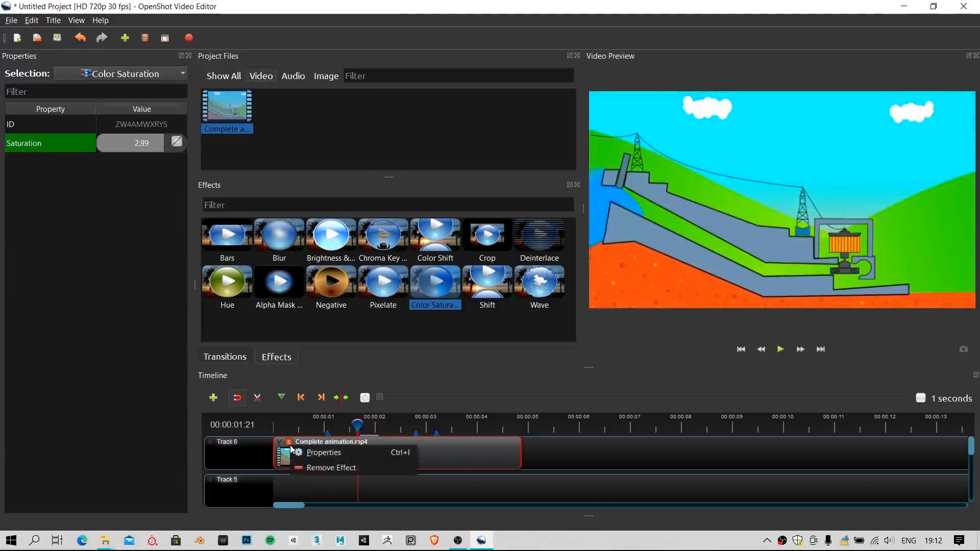
{"action": "left_click", "coordinate": [321, 468]}
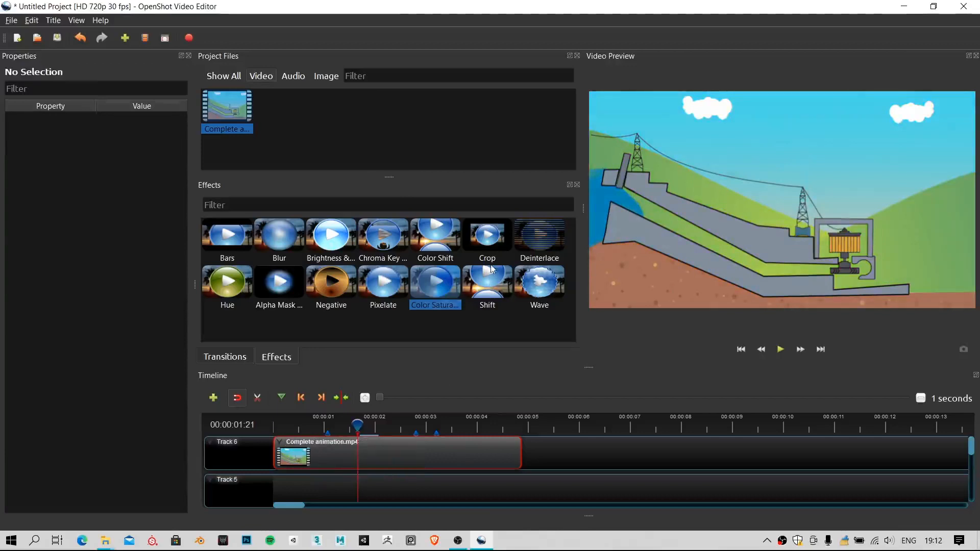
Step: Apply the Shift effect to the Track 6 clip and set its X Shift to 0.56 at 00:00:01:21
{"action": "left_click", "coordinate": [468, 311]}
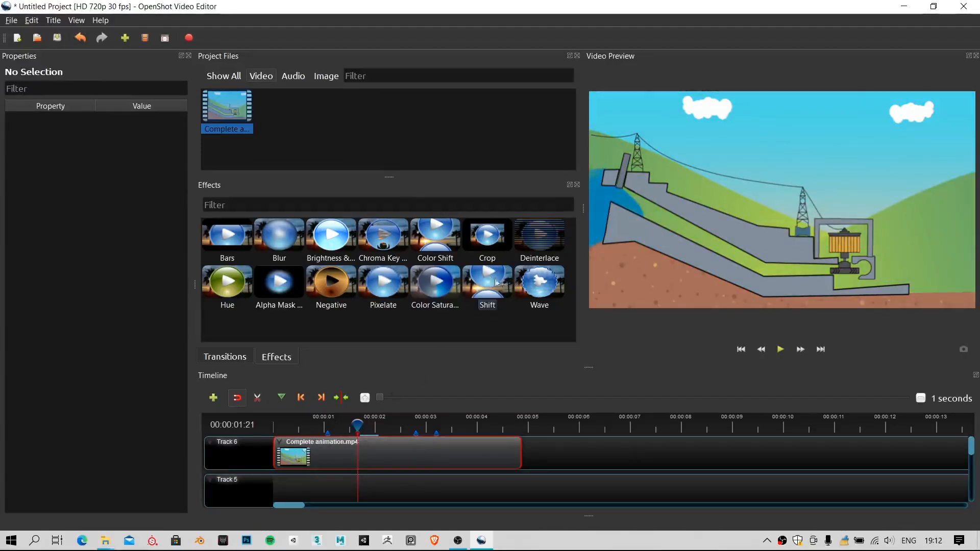
{"action": "left_click_drag", "start_coordinate": [496, 282], "coordinate": [306, 455]}
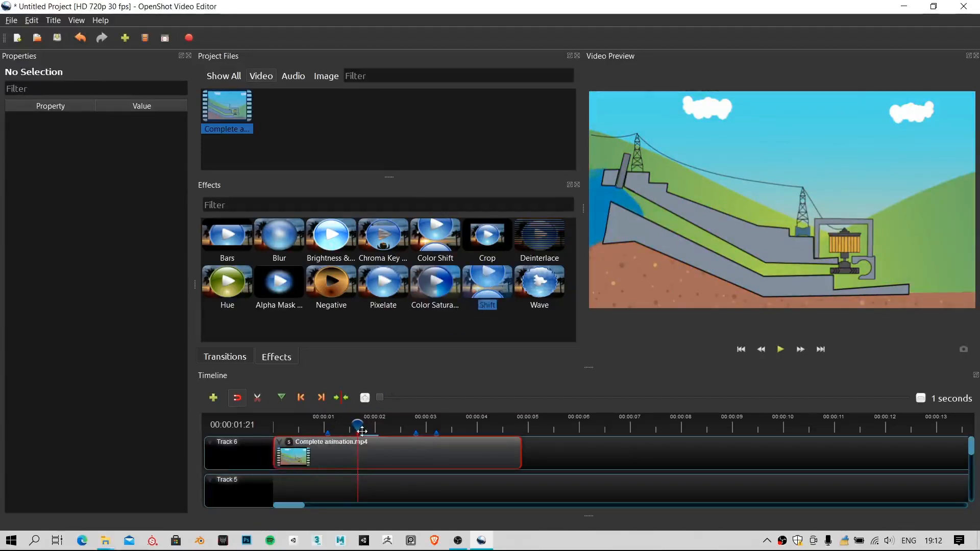
{"action": "left_click", "coordinate": [289, 443]}
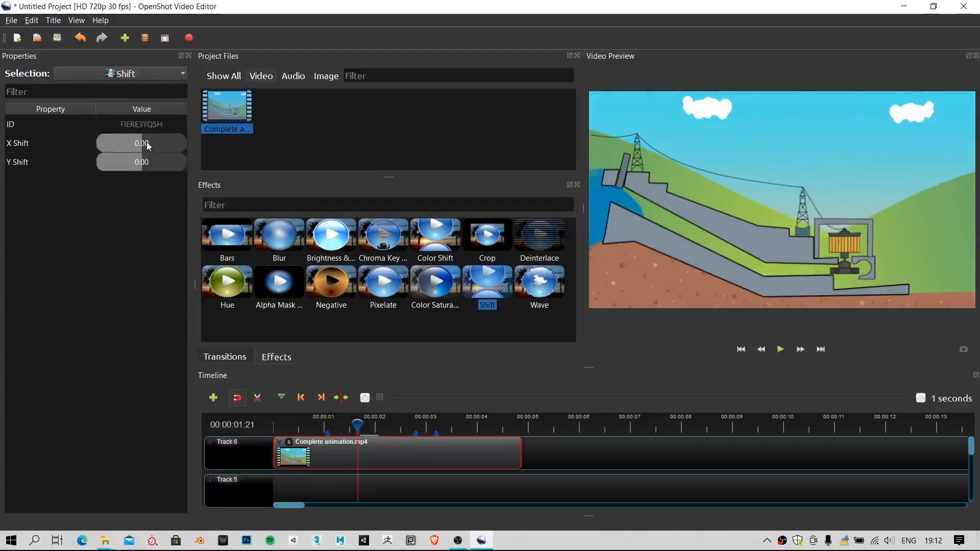
{"action": "left_click_drag", "start_coordinate": [146, 142], "coordinate": [158, 142]}
{"action": "left_click_drag", "start_coordinate": [158, 142], "coordinate": [166, 143]}
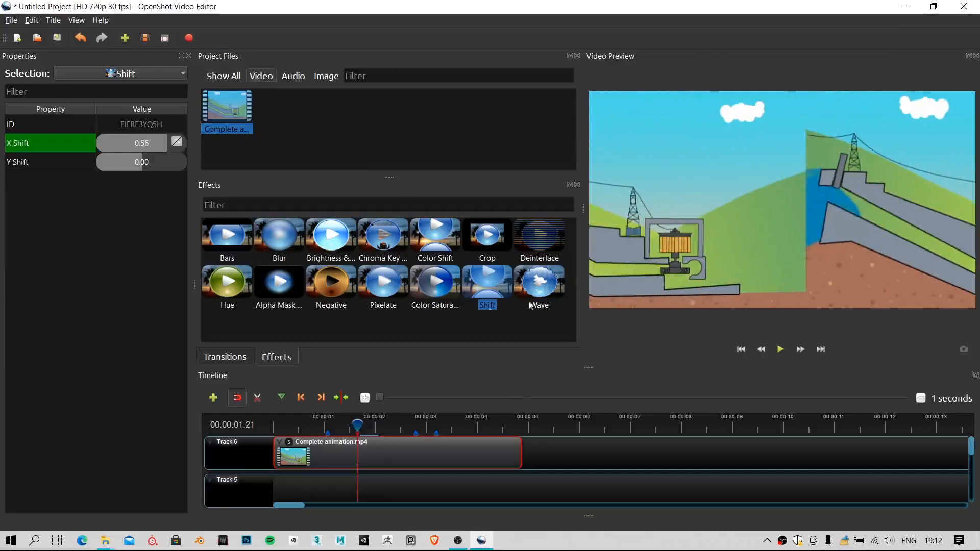
Step: Play the shifting clip from the start of the timeline, and remove the Shift effect from it
{"action": "left_click_drag", "start_coordinate": [357, 425], "coordinate": [235, 424]}
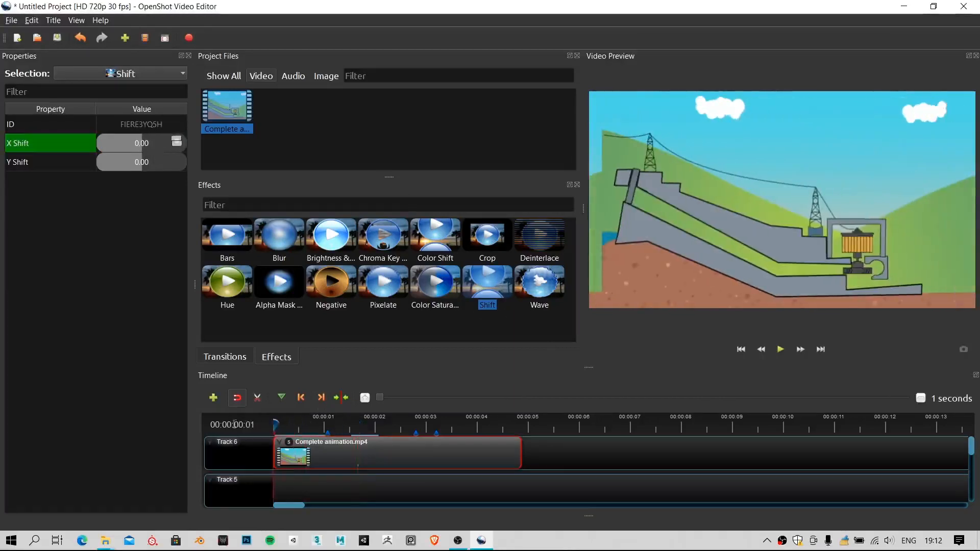
{"action": "key", "text": "space"}
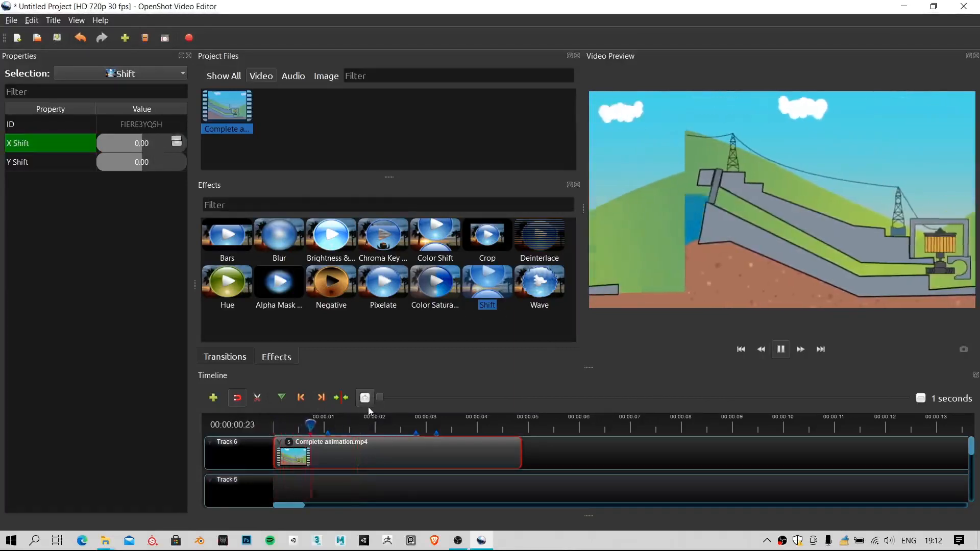
{"action": "key", "text": "space"}
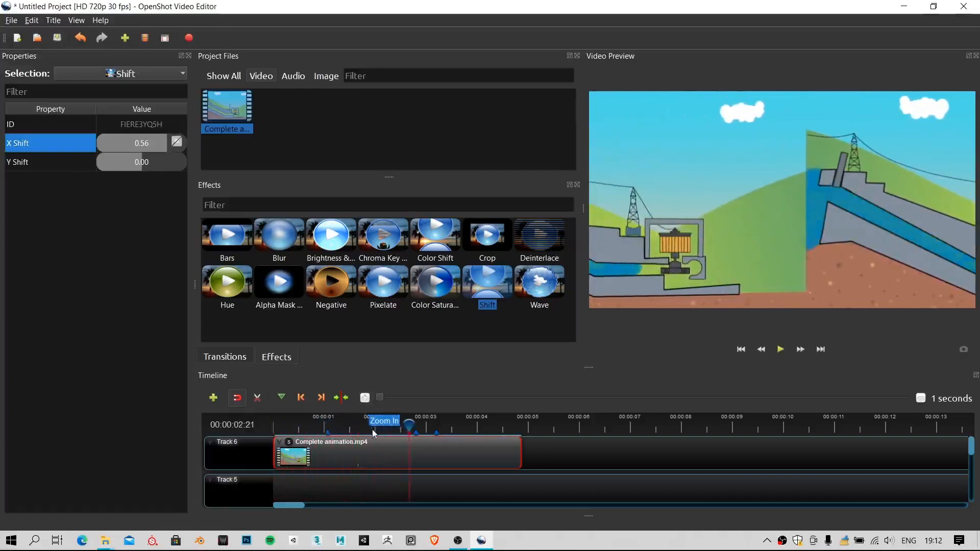
{"action": "right_click", "coordinate": [287, 445]}
{"action": "left_click", "coordinate": [314, 461]}
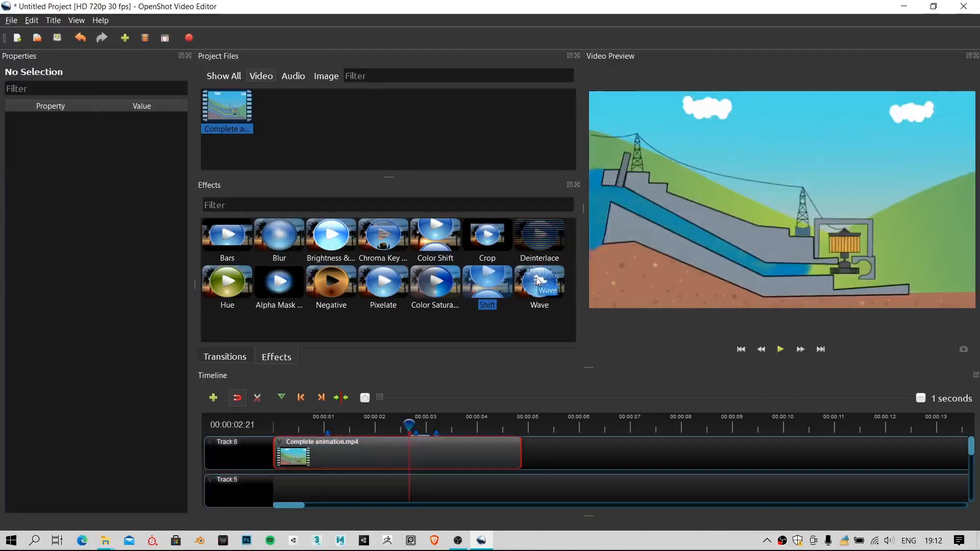
Step: Apply the Wave effect to the Track 6 clip and set Multiplier 5.34, Vertical speed 227.53 and Wave length 2.41 at 00:00:00:01
{"action": "left_click_drag", "start_coordinate": [538, 282], "coordinate": [332, 448]}
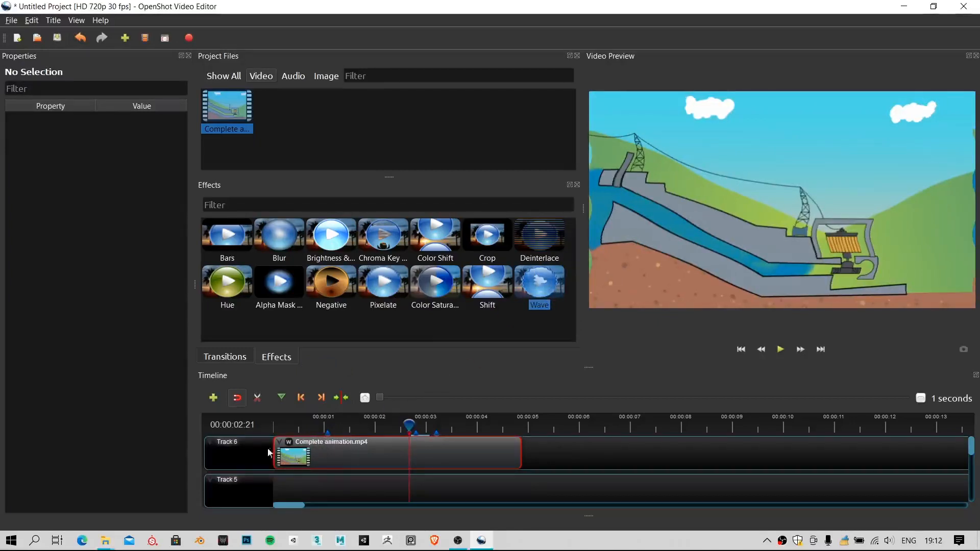
{"action": "left_click", "coordinate": [288, 442]}
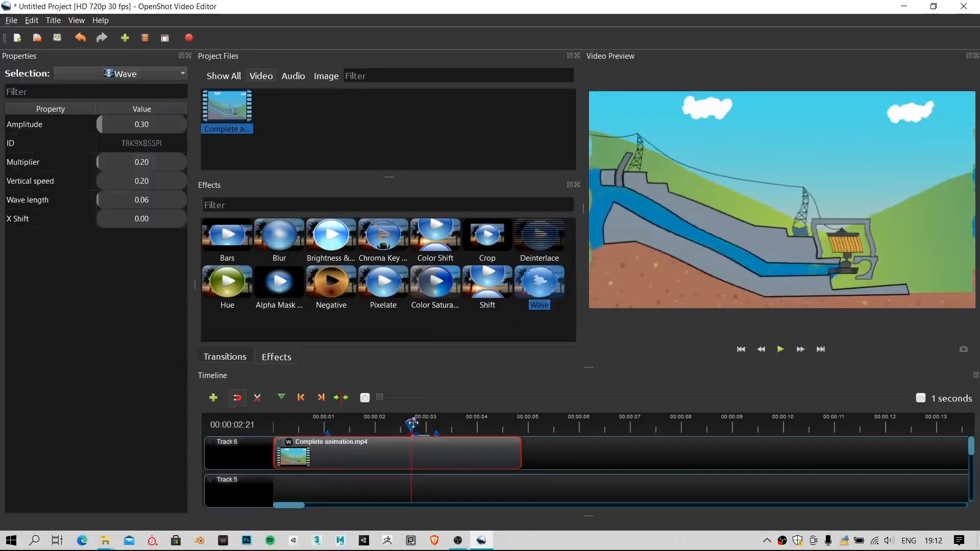
{"action": "left_click_drag", "start_coordinate": [368, 427], "coordinate": [269, 423]}
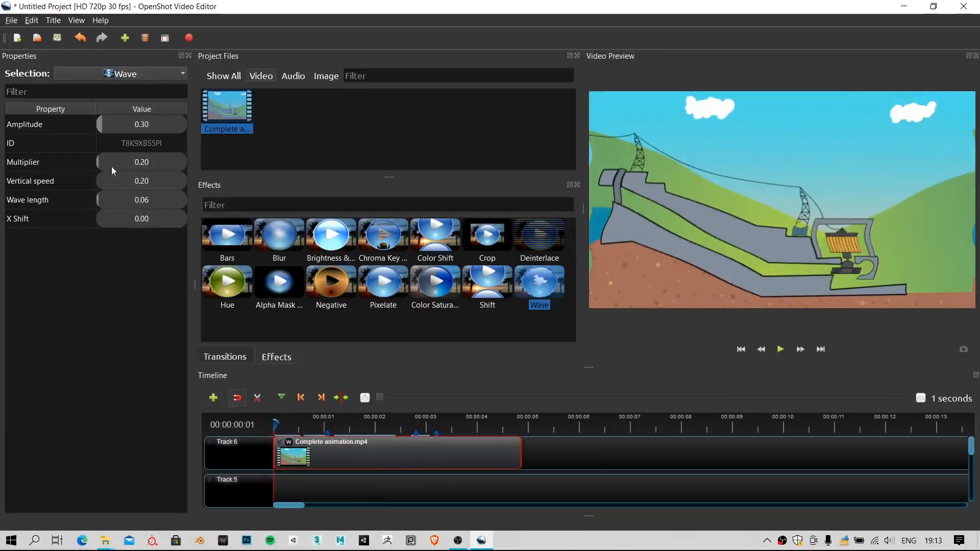
{"action": "left_click_drag", "start_coordinate": [134, 161], "coordinate": [169, 201]}
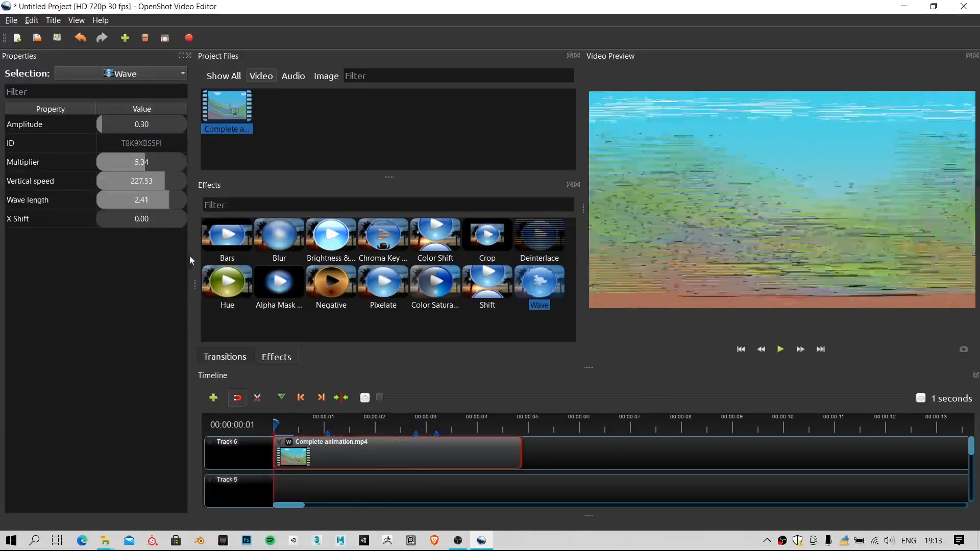
Step: At 00:00:01:17, keyframe the Wave effect's Multiplier to 0.67 and its Vertical speed and Wave length to 0.00
{"action": "left_click_drag", "start_coordinate": [276, 429], "coordinate": [351, 432]}
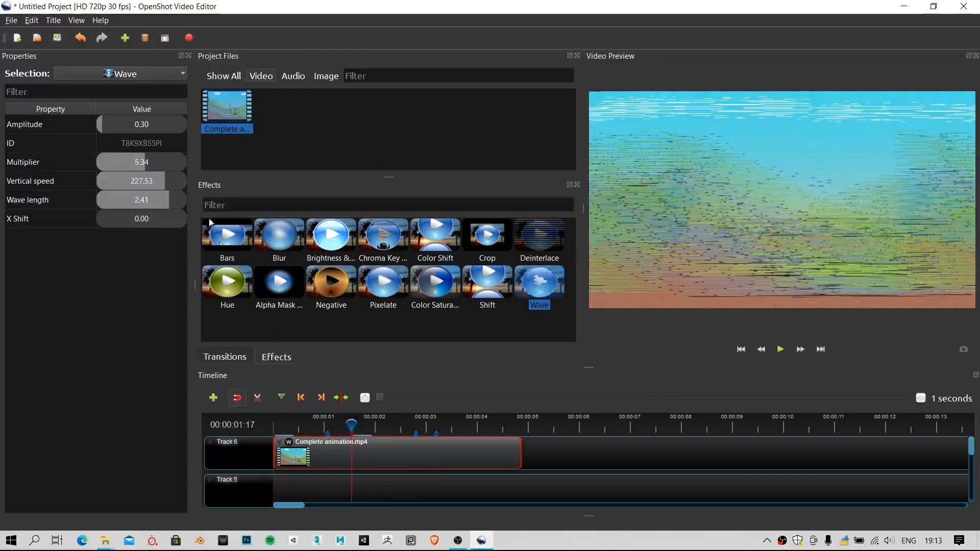
{"action": "left_click_drag", "start_coordinate": [140, 162], "coordinate": [102, 164]}
{"action": "left_click_drag", "start_coordinate": [141, 181], "coordinate": [95, 201]}
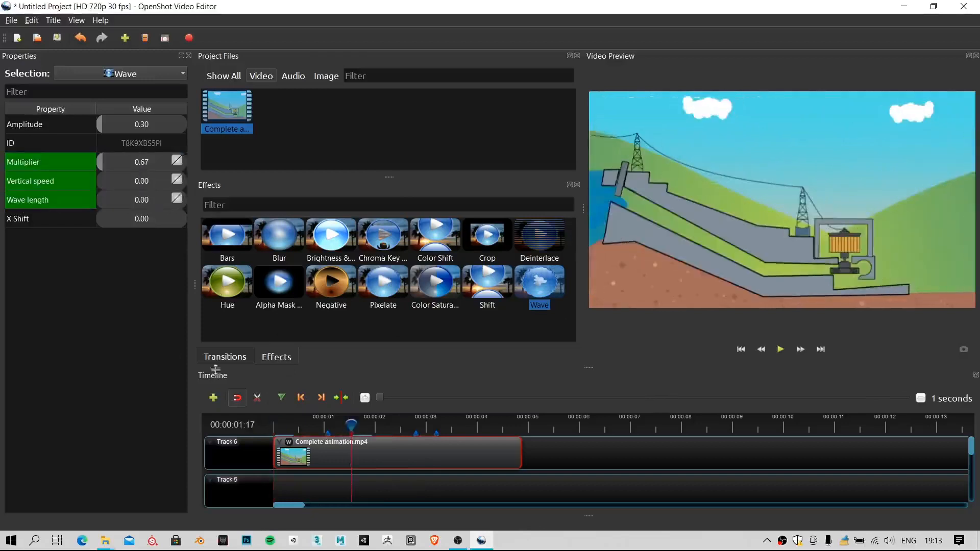
Step: Play the keyframed Wave animation from the start of the timeline
{"action": "left_click_drag", "start_coordinate": [329, 433], "coordinate": [275, 431]}
{"action": "key", "text": "space"}
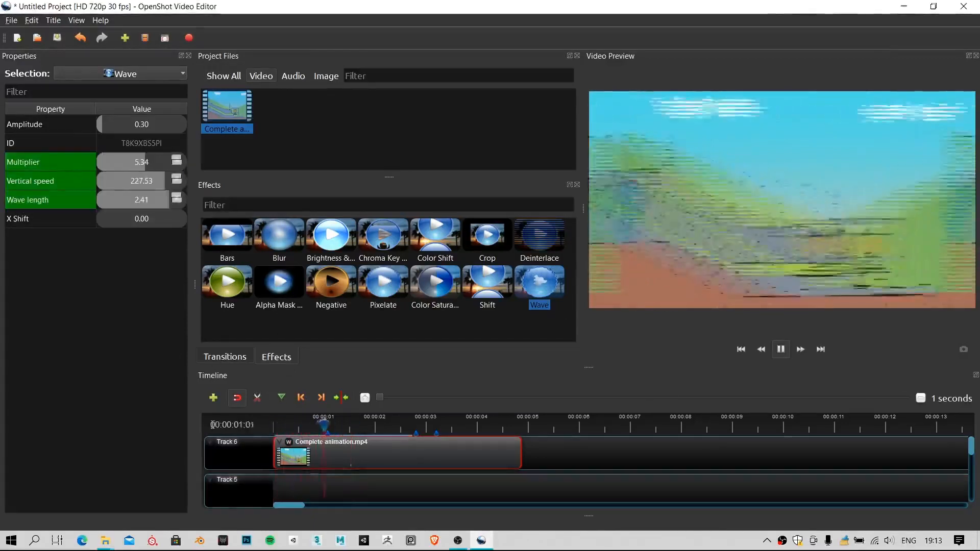
{"action": "key", "text": "space"}
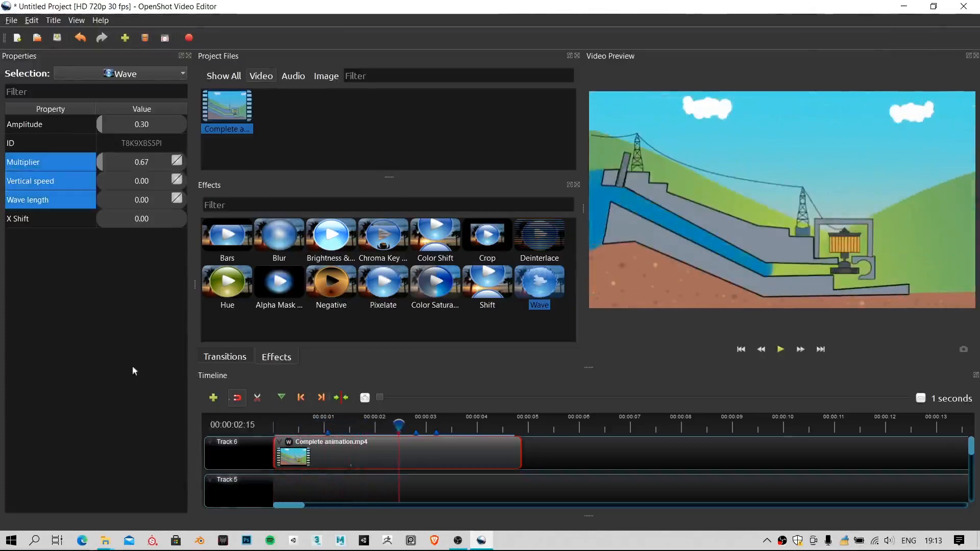
Step: Remove the Wave effect from the Track 6 clip and return the playhead to the start of the timeline
{"action": "right_click", "coordinate": [289, 442]}
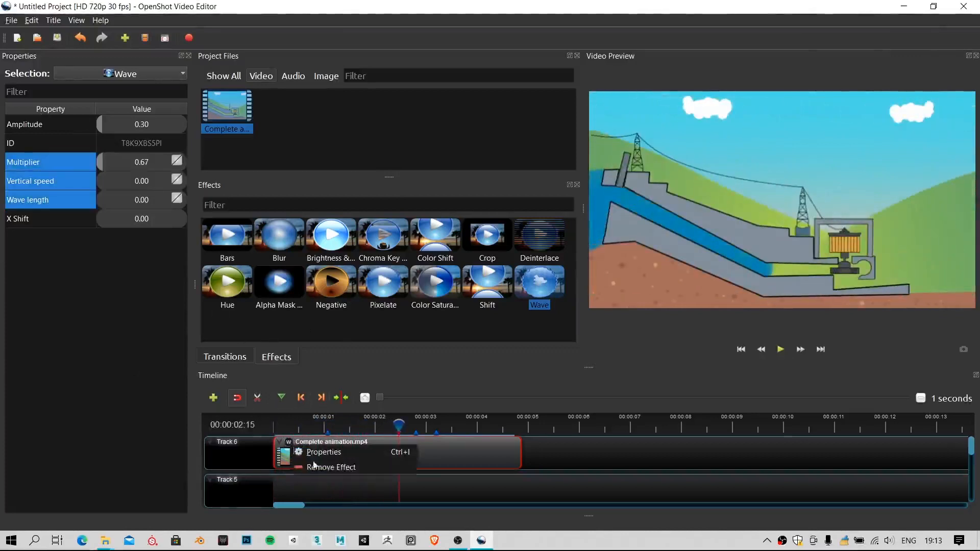
{"action": "left_click", "coordinate": [337, 467]}
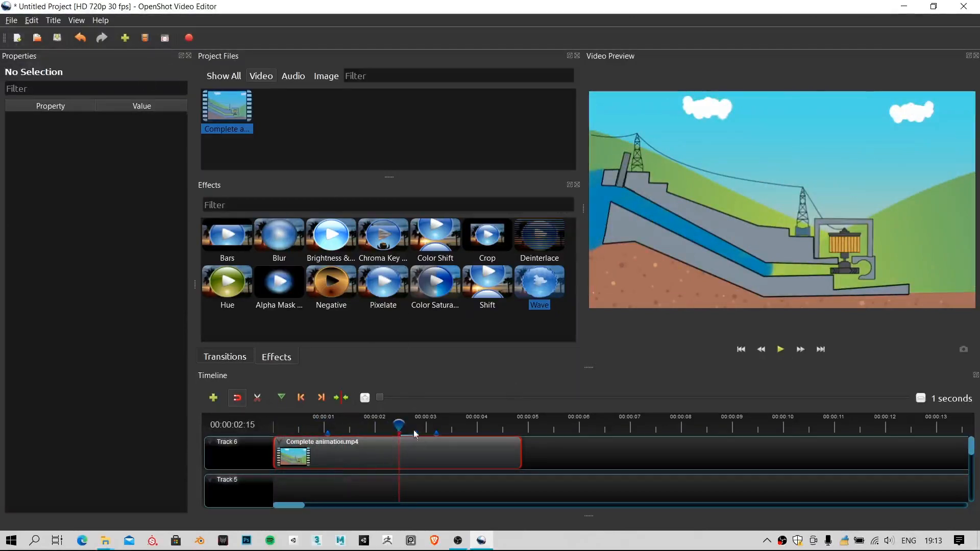
{"action": "left_click", "coordinate": [325, 425]}
{"action": "left_click_drag", "start_coordinate": [325, 425], "coordinate": [242, 423]}
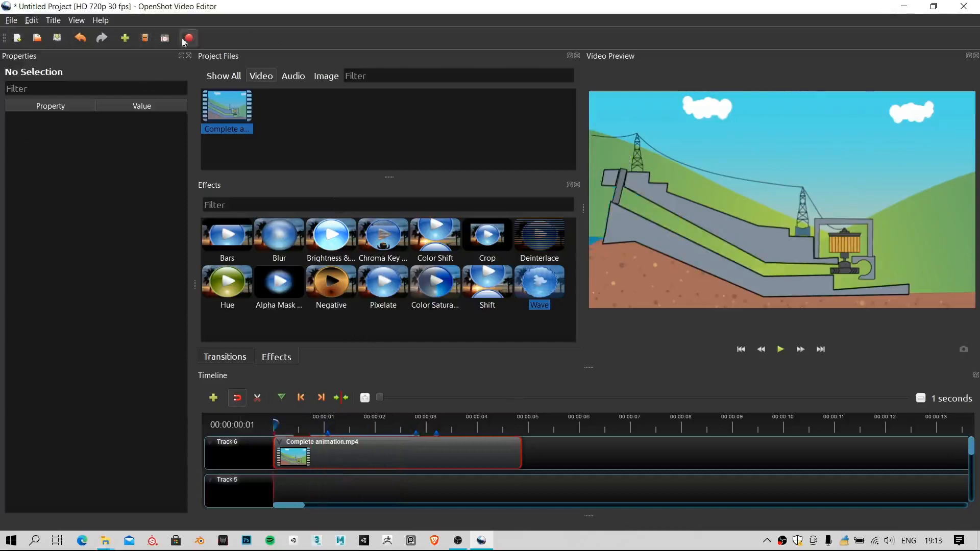
Step: Switch the editor window to full screen and back to a normal window
{"action": "left_click", "coordinate": [125, 38]}
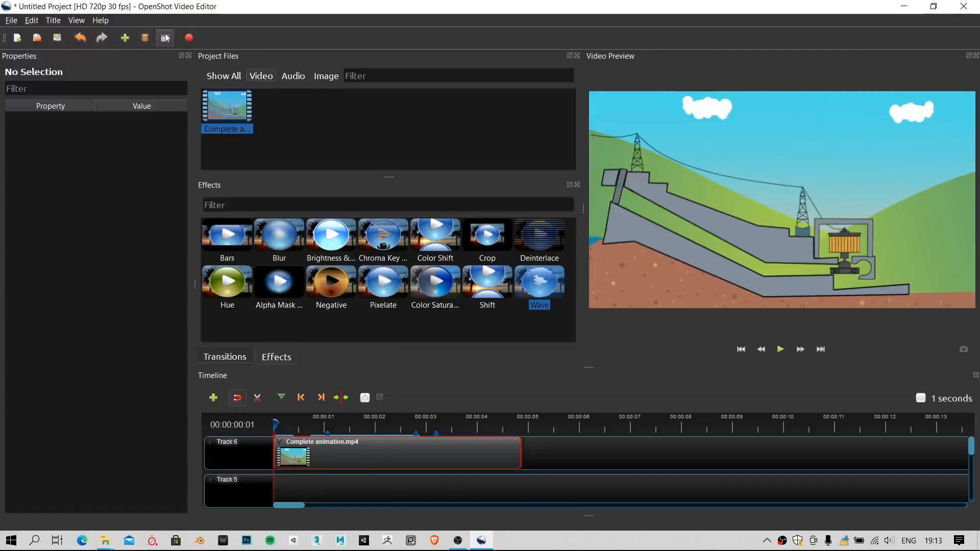
{"action": "key", "text": "F11"}
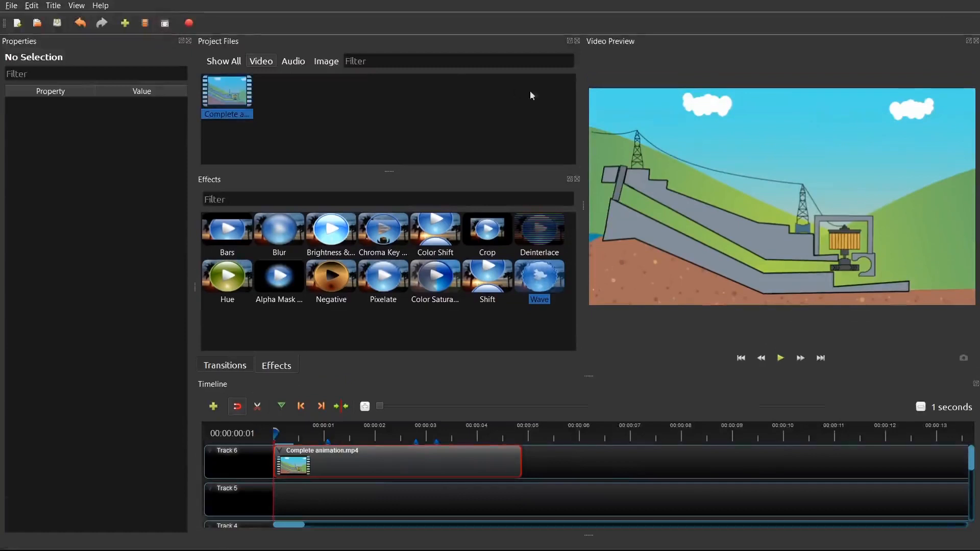
{"action": "left_click", "coordinate": [165, 24]}
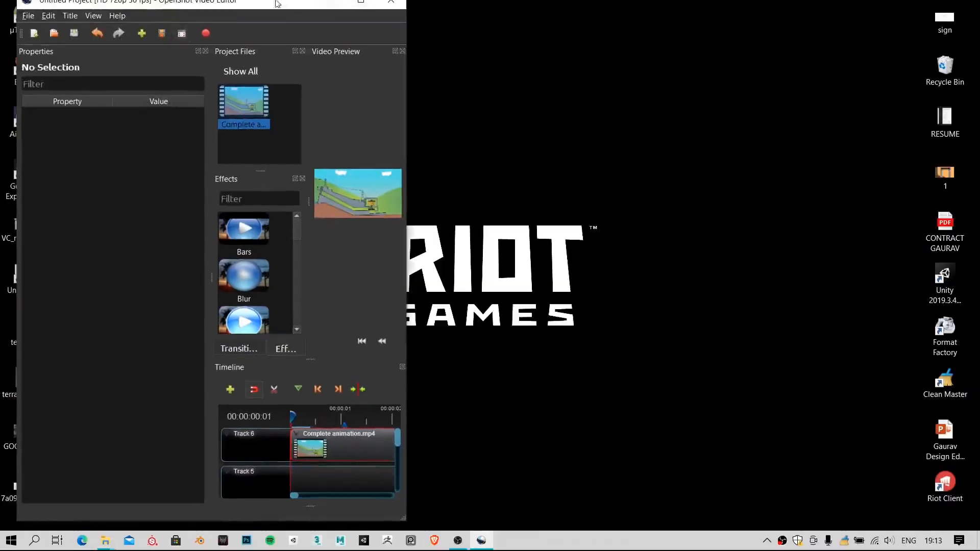
Step: Move the editor window down on the desktop and maximize it
{"action": "left_click_drag", "start_coordinate": [277, 5], "coordinate": [279, 49]}
{"action": "double_click", "coordinate": [277, 49]}
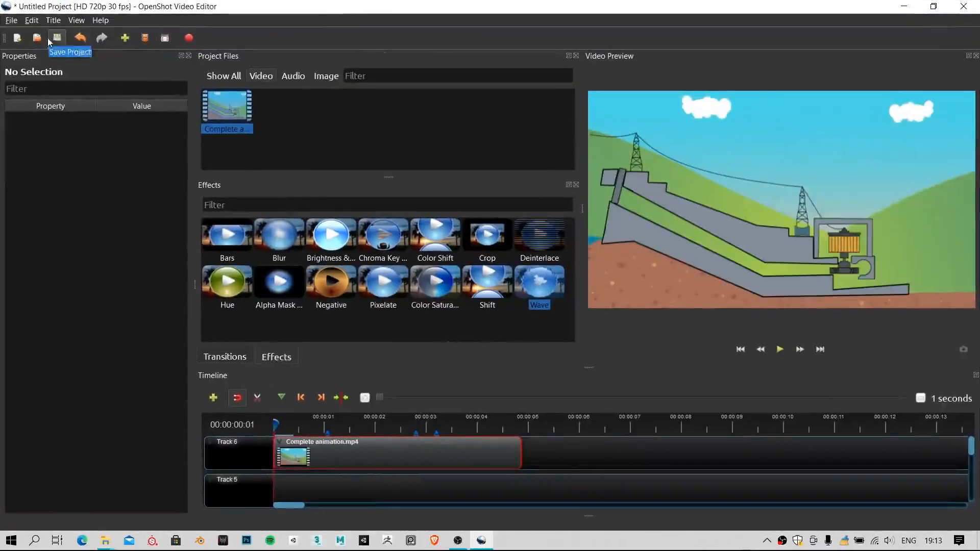
Step: View the Export Video dialog twice, closing it each time without exporting
{"action": "left_click", "coordinate": [187, 46]}
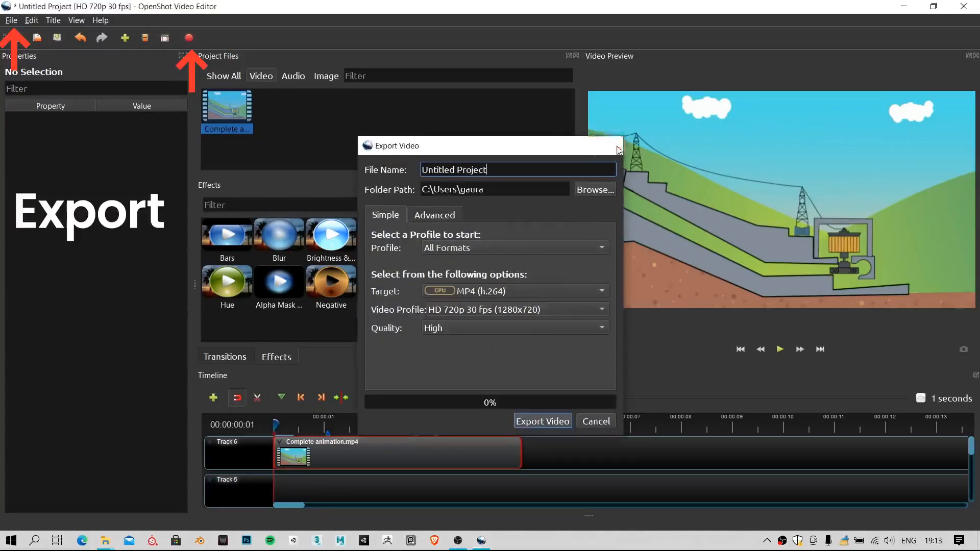
{"action": "left_click", "coordinate": [618, 147]}
{"action": "left_click", "coordinate": [11, 20]}
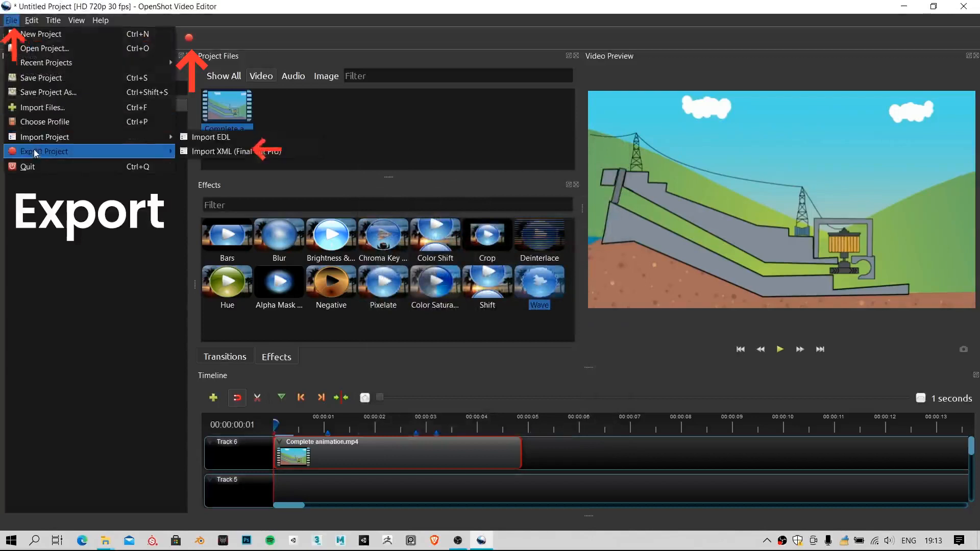
{"action": "mouse_move", "coordinate": [33, 150]}
{"action": "left_click", "coordinate": [283, 154]}
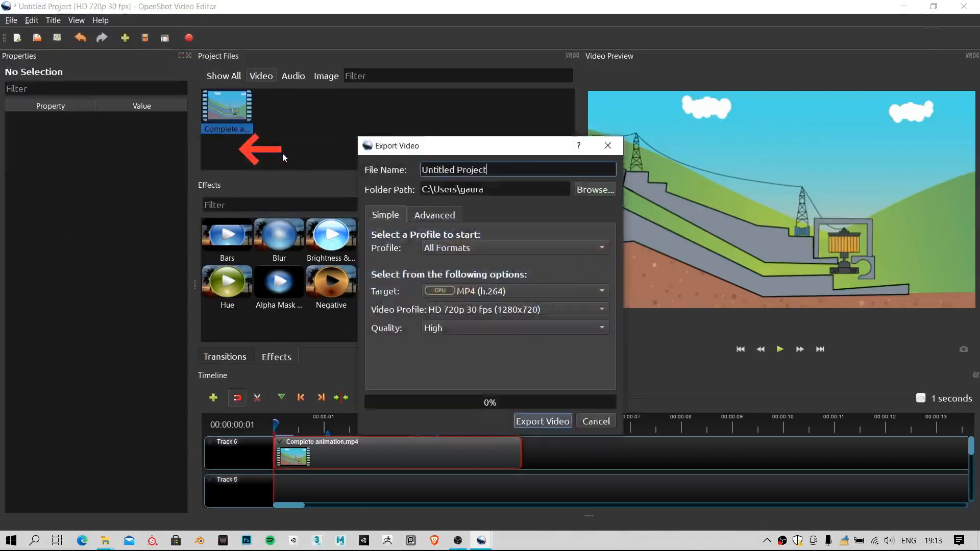
{"action": "left_click", "coordinate": [608, 145]}
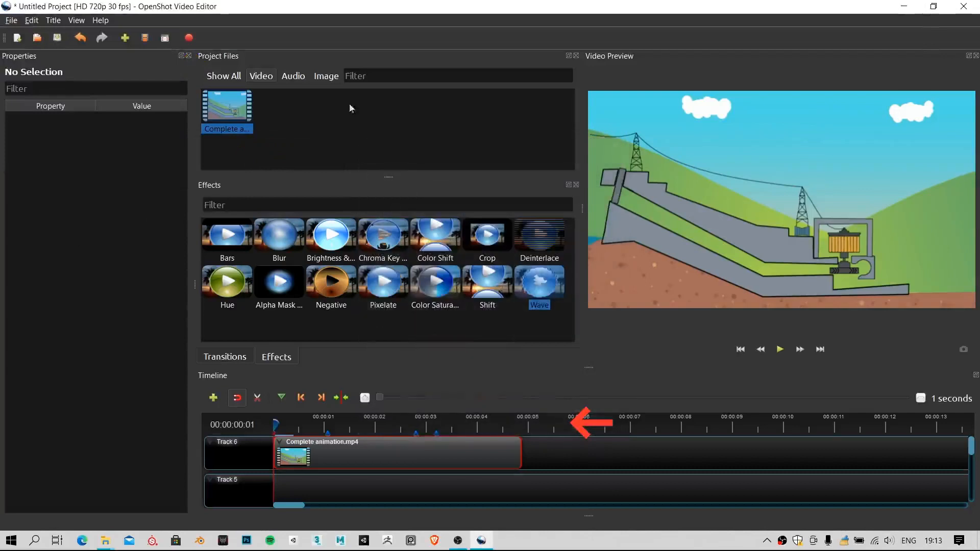
Step: Start opening another project, then cancel without saving or discarding the current changes
{"action": "left_click", "coordinate": [38, 38]}
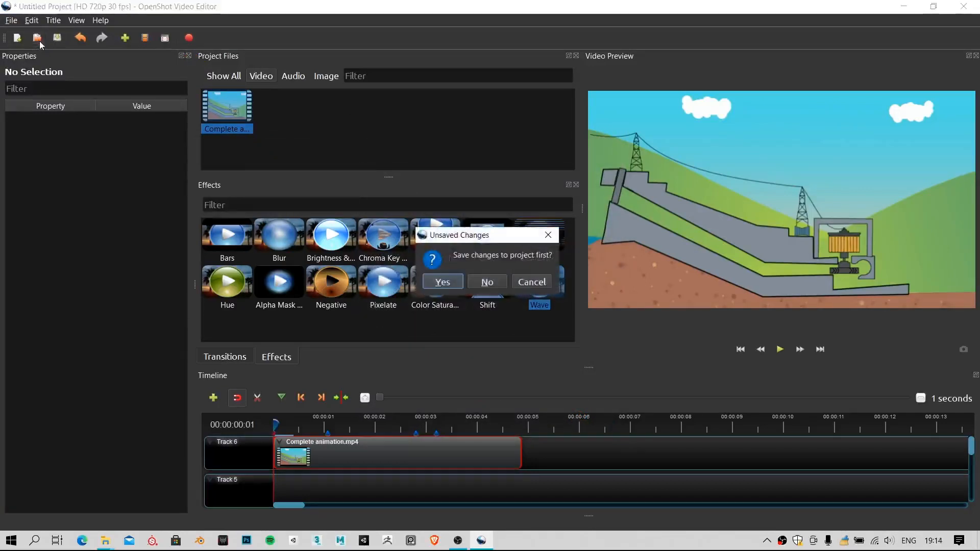
{"action": "left_click", "coordinate": [531, 282]}
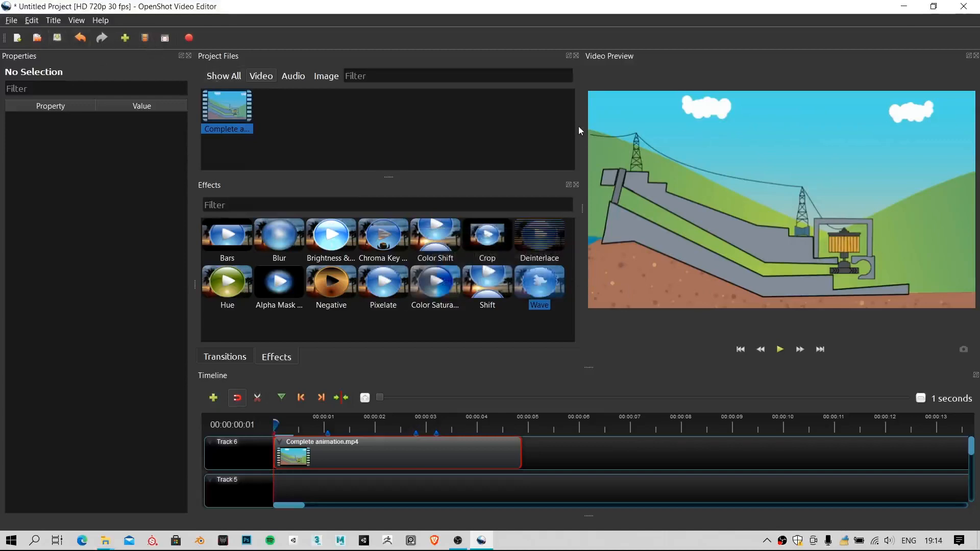
Step: Look through the available video profiles for the project and close the list without choosing another one
{"action": "left_click", "coordinate": [149, 40]}
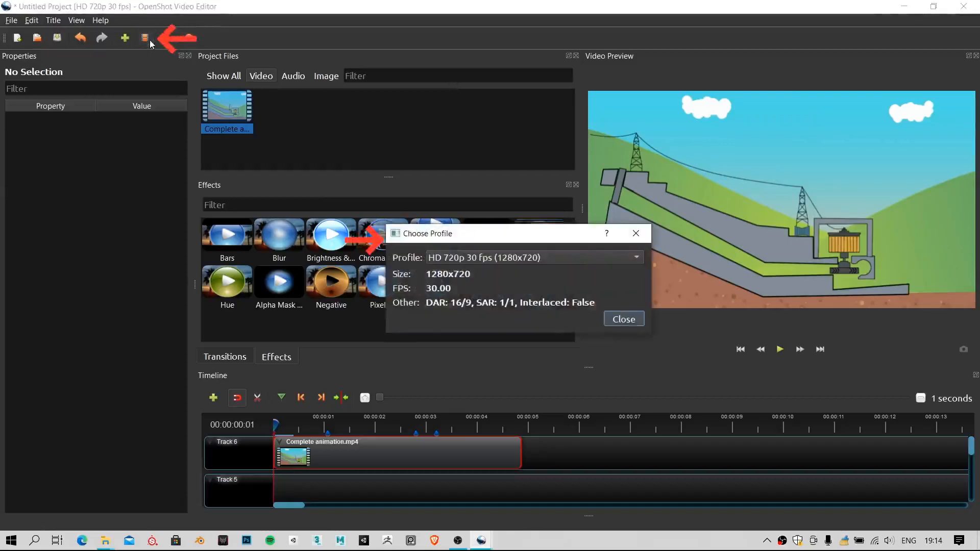
{"action": "left_click", "coordinate": [497, 257]}
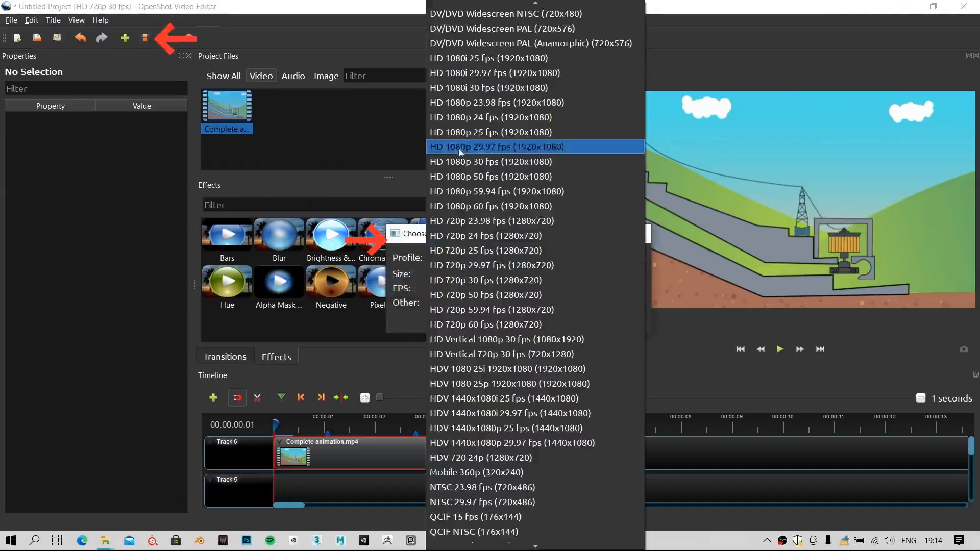
{"action": "scroll", "coordinate": [560, 163], "scroll_direction": "down", "scroll_amount": 2}
{"action": "scroll", "coordinate": [560, 162], "scroll_direction": "down", "scroll_amount": 2}
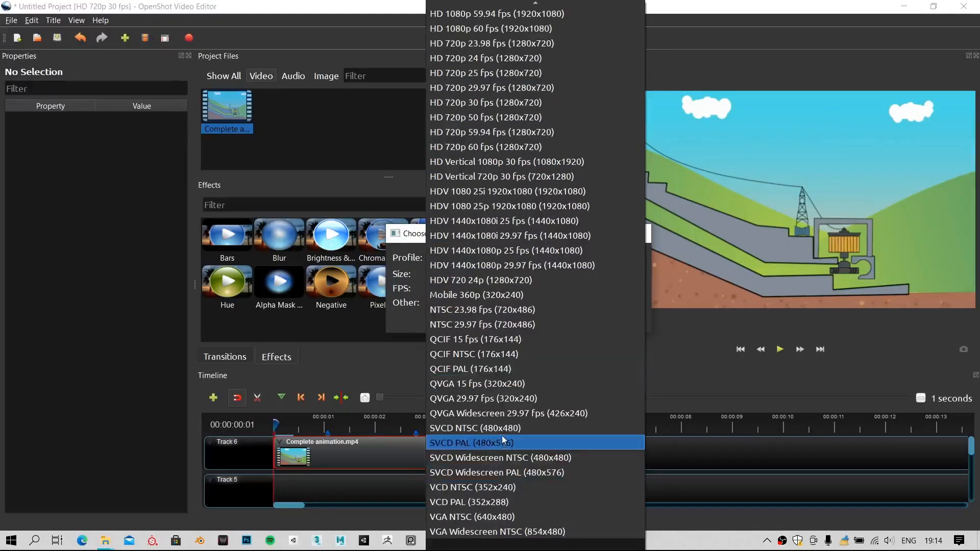
{"action": "scroll", "coordinate": [501, 436], "scroll_direction": "up", "scroll_amount": 9}
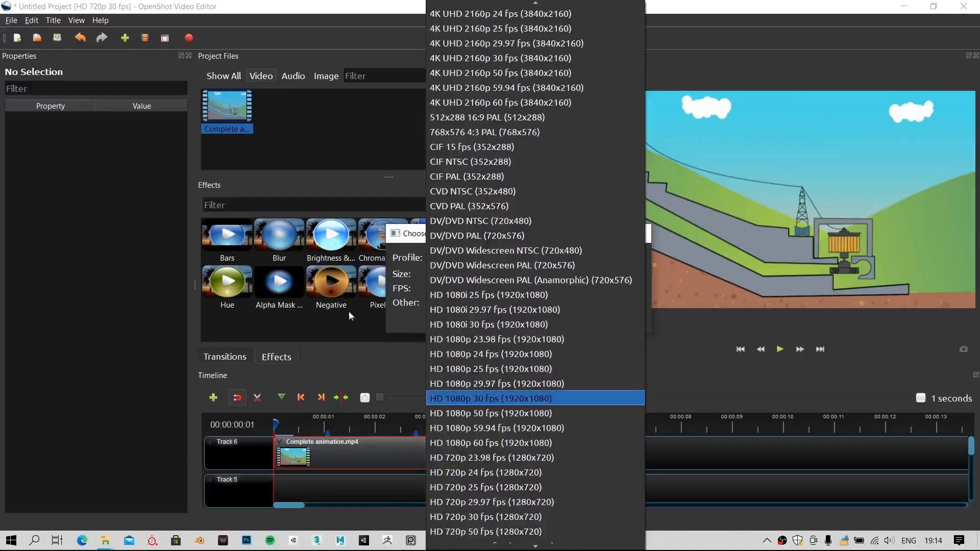
{"action": "left_click", "coordinate": [417, 245]}
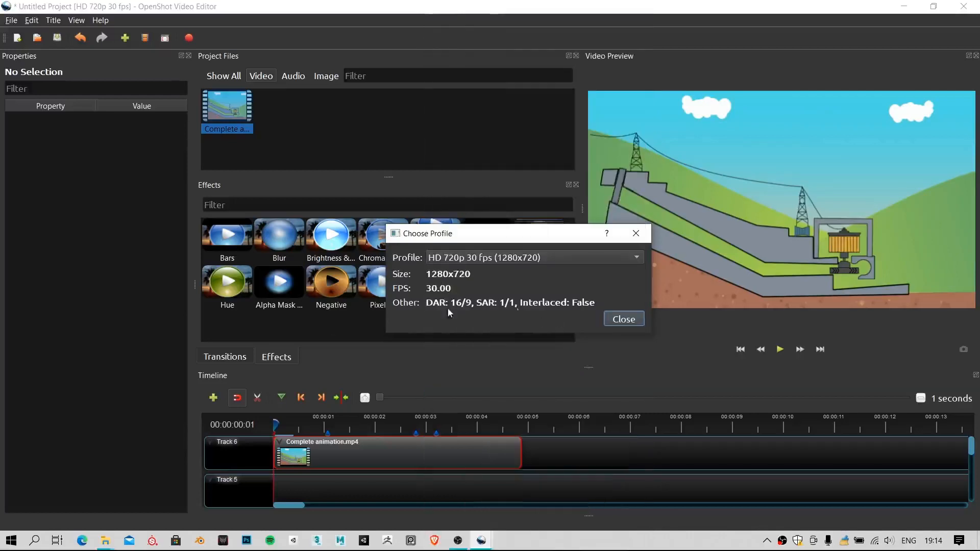
{"action": "left_click", "coordinate": [624, 319]}
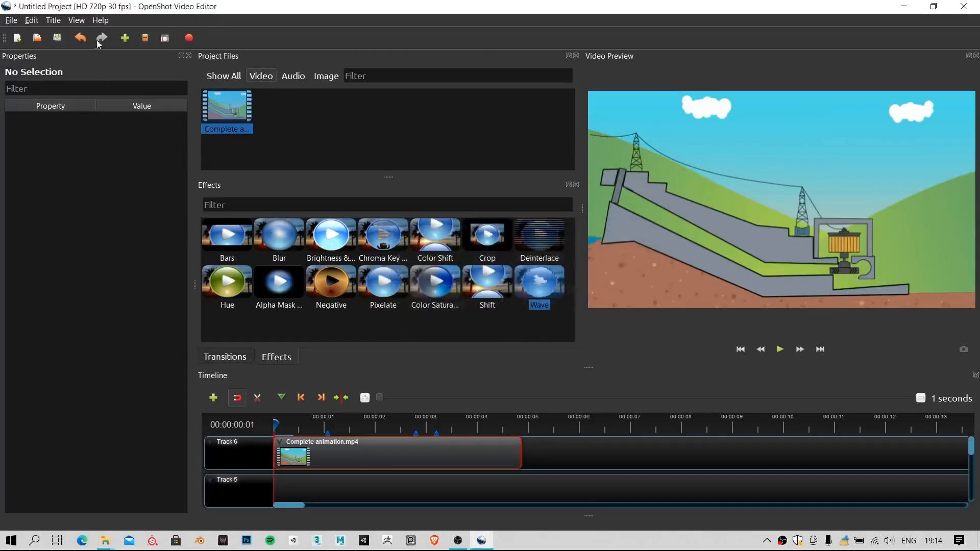
Step: Set the project profile to HD 720p 25 fps (1280x720), and return the playhead to the start of the timeline
{"action": "left_click", "coordinate": [145, 37]}
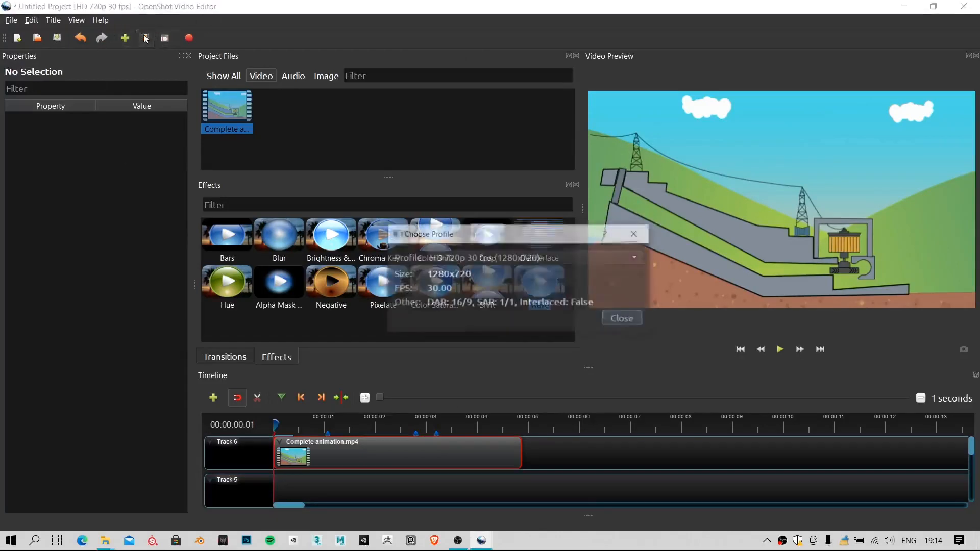
{"action": "left_click", "coordinate": [499, 258]}
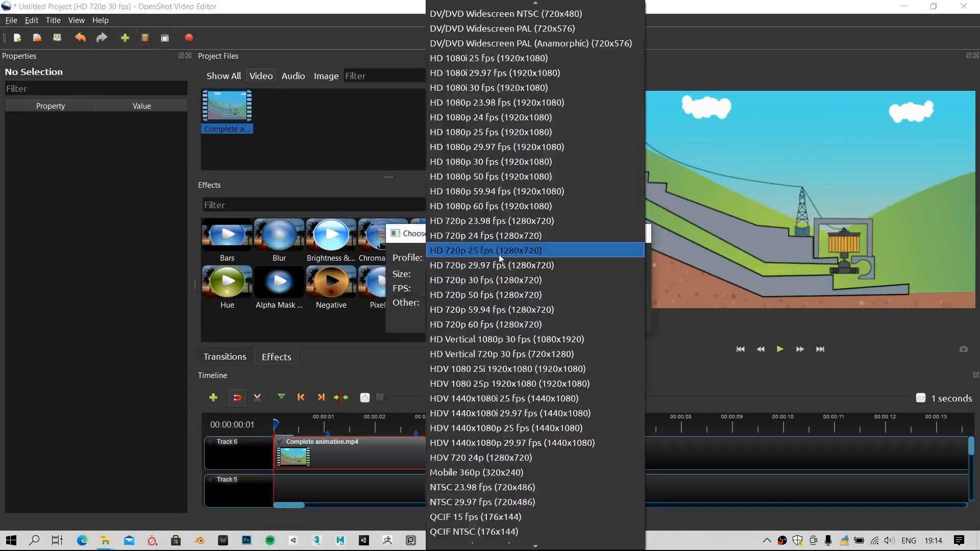
{"action": "left_click", "coordinate": [498, 255]}
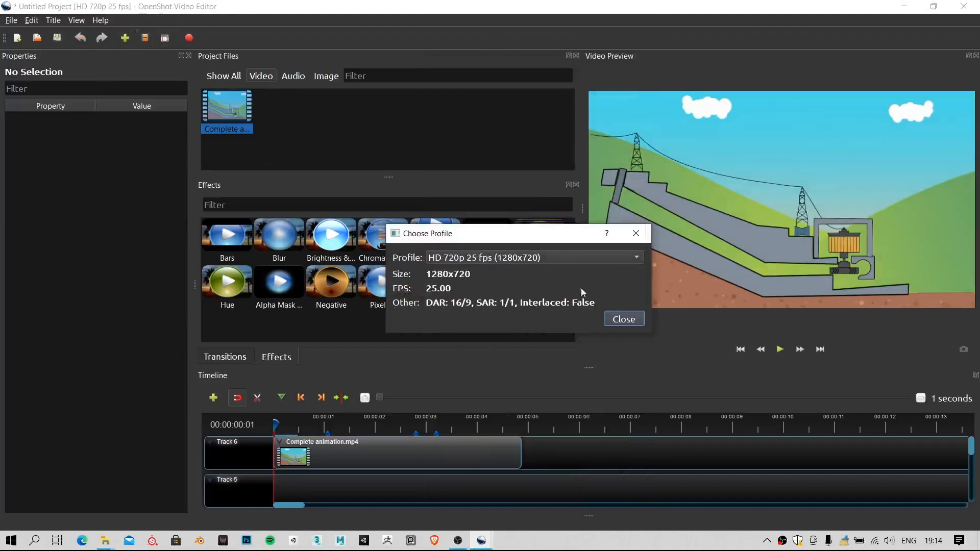
{"action": "left_click", "coordinate": [623, 319]}
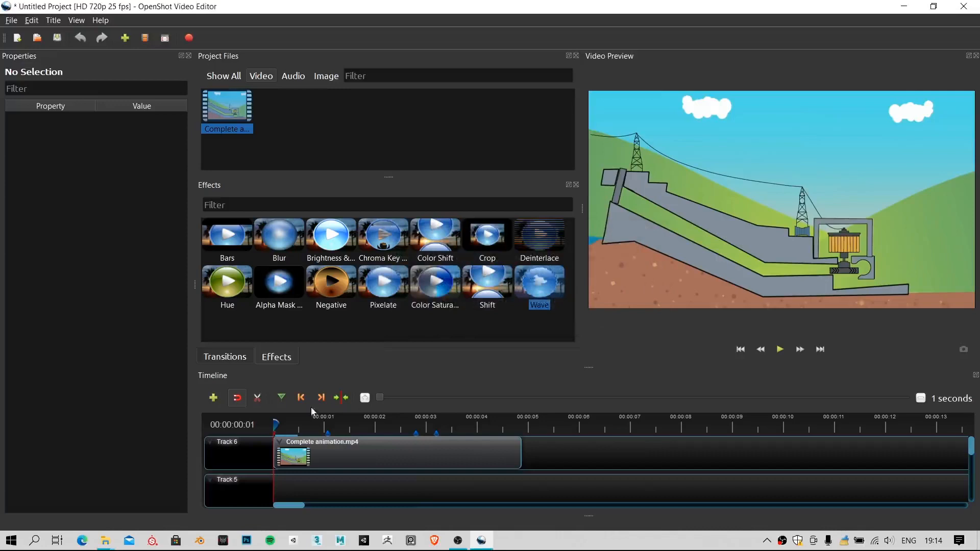
{"action": "left_click", "coordinate": [285, 426]}
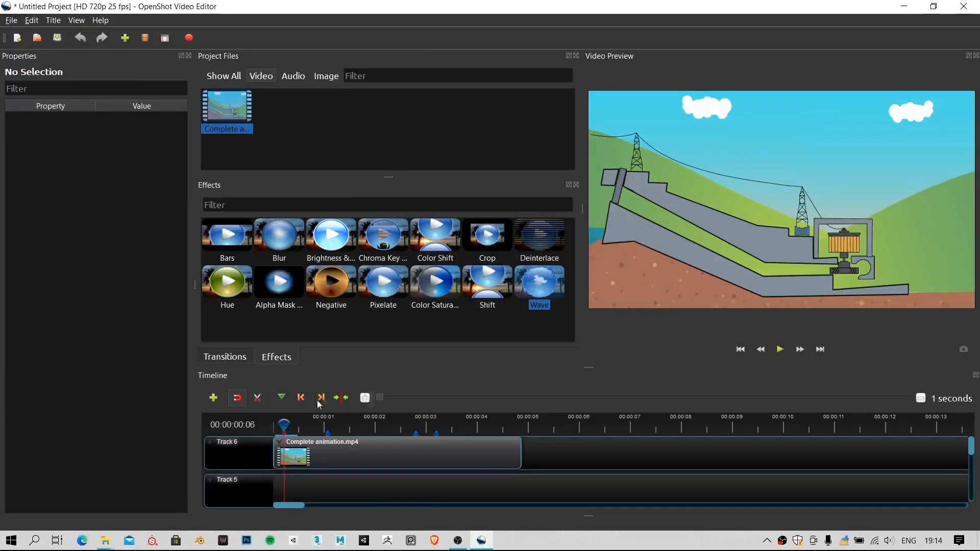
{"action": "left_click_drag", "start_coordinate": [288, 428], "coordinate": [265, 425]}
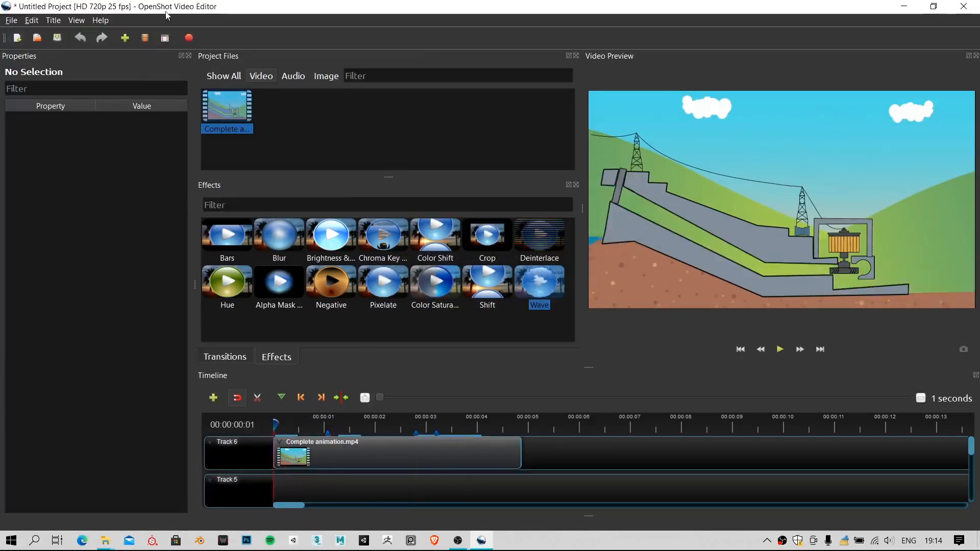
Step: Open the Export Video dialog and review its file name, destination folder and profile without changing them
{"action": "left_click", "coordinate": [189, 41]}
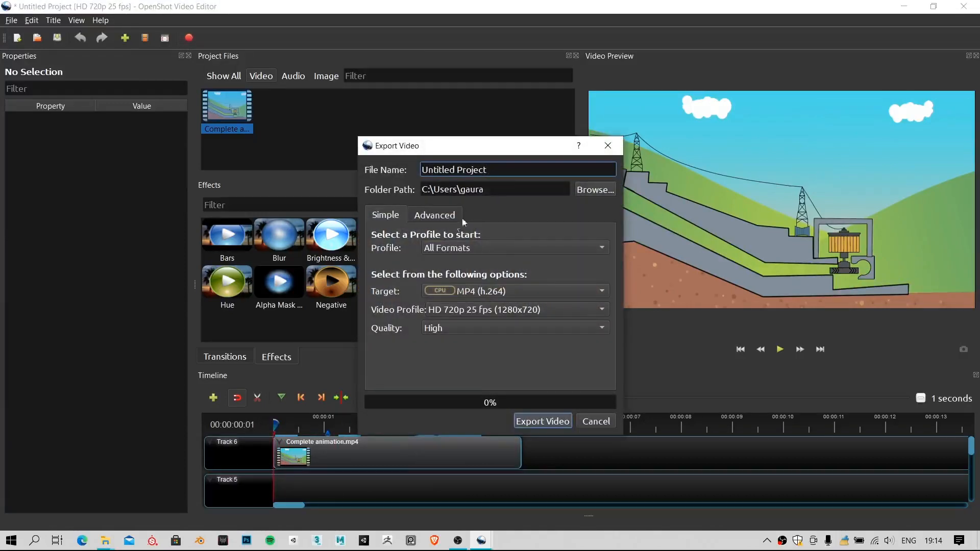
{"action": "left_click_drag", "start_coordinate": [488, 169], "coordinate": [418, 170]}
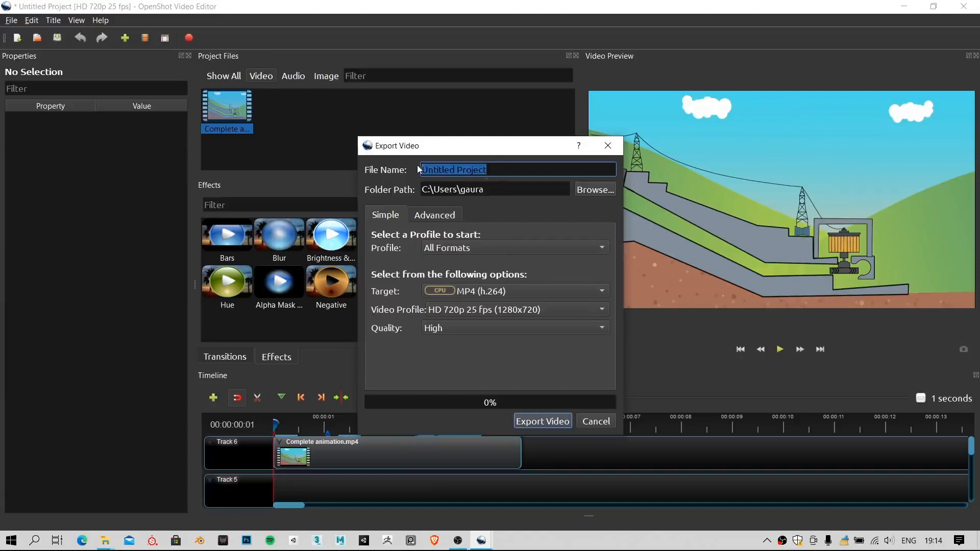
{"action": "left_click", "coordinate": [595, 193]}
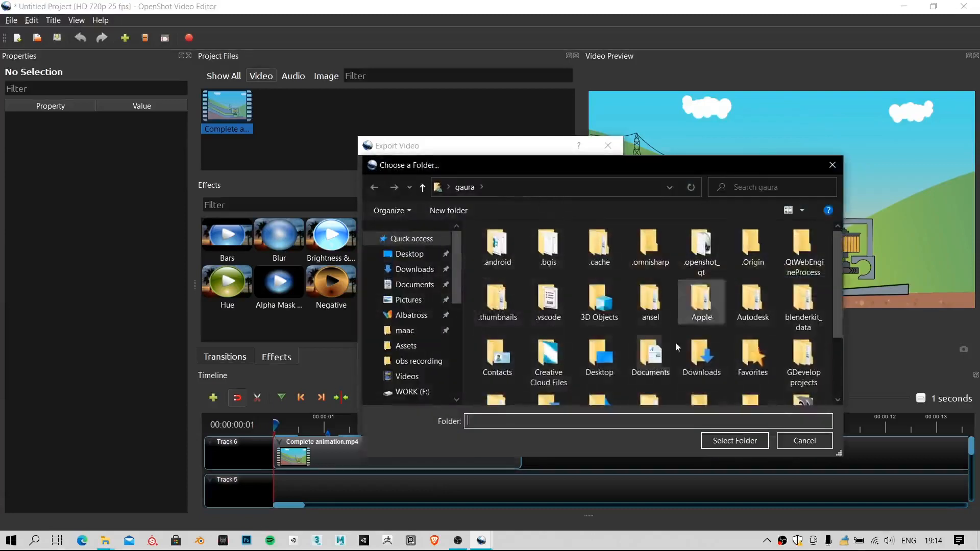
{"action": "left_click", "coordinate": [815, 442]}
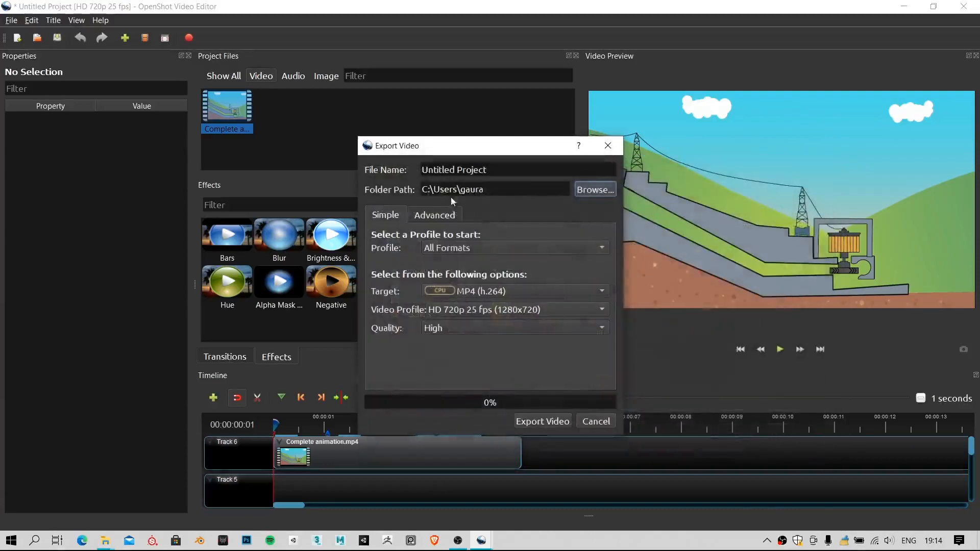
{"action": "left_click", "coordinate": [464, 247]}
{"action": "left_click", "coordinate": [487, 249]}
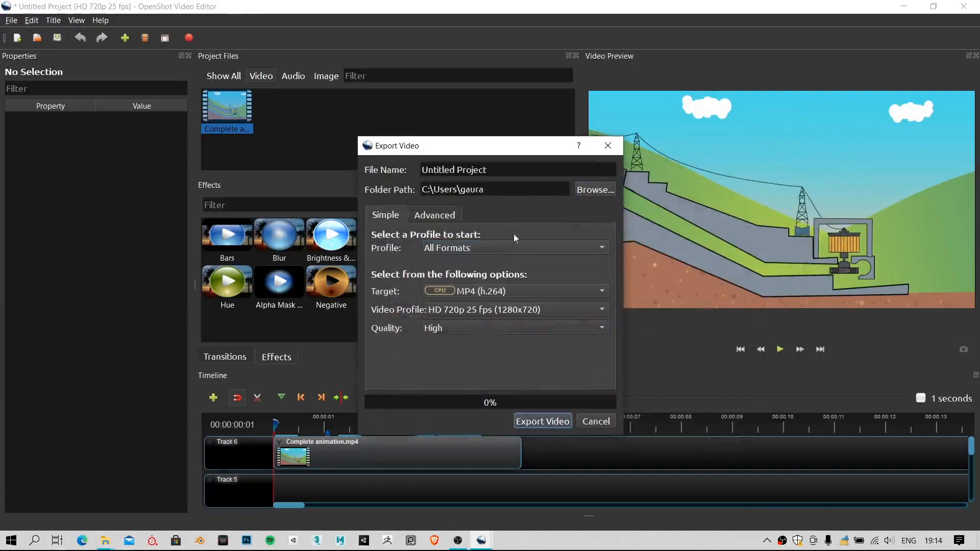
Step: Set the end frame to 117 in the advanced export options
{"action": "left_click", "coordinate": [433, 215]}
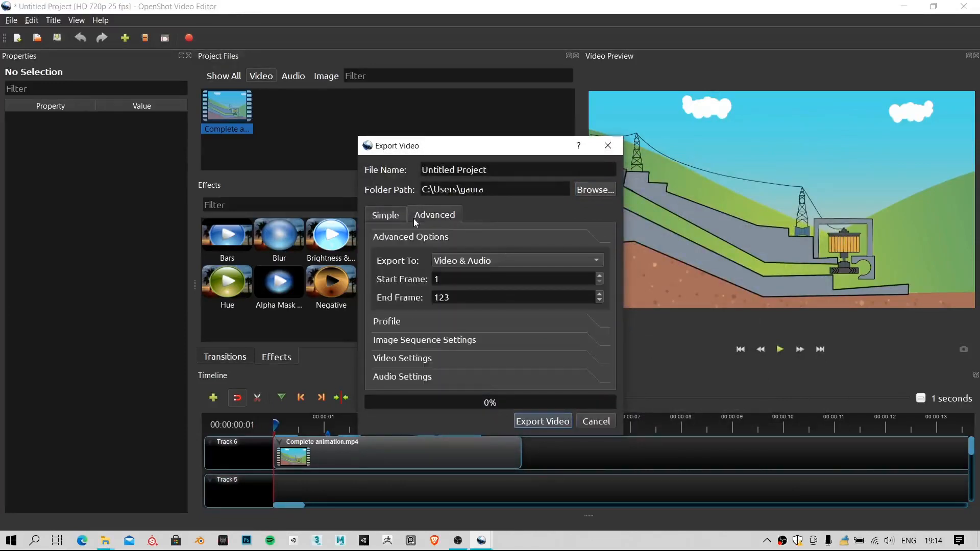
{"action": "left_click", "coordinate": [386, 216]}
{"action": "left_click", "coordinate": [442, 217]}
{"action": "scroll", "coordinate": [444, 297], "scroll_direction": "down", "scroll_amount": 6}
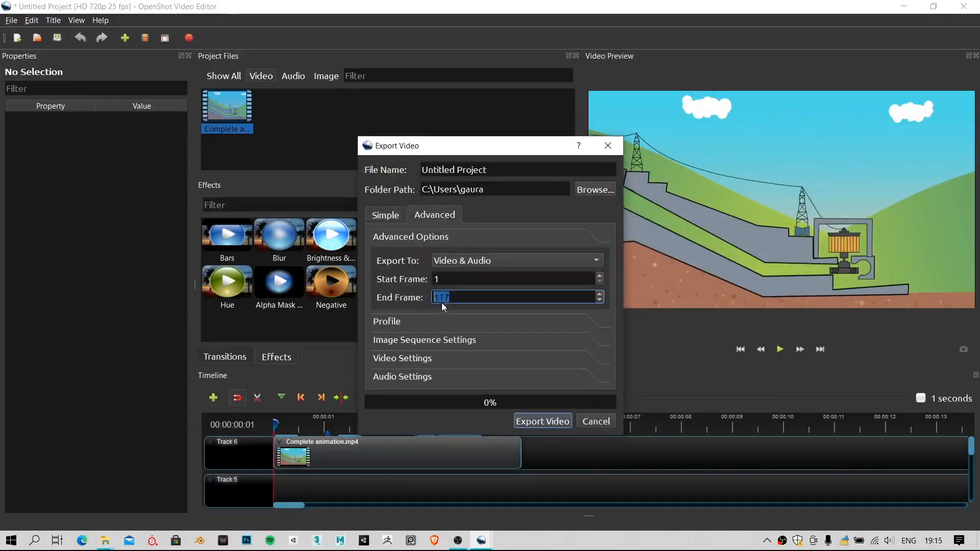
Step: Check the bit rate in the advanced video settings and return to the simple export options
{"action": "left_click", "coordinate": [413, 360]}
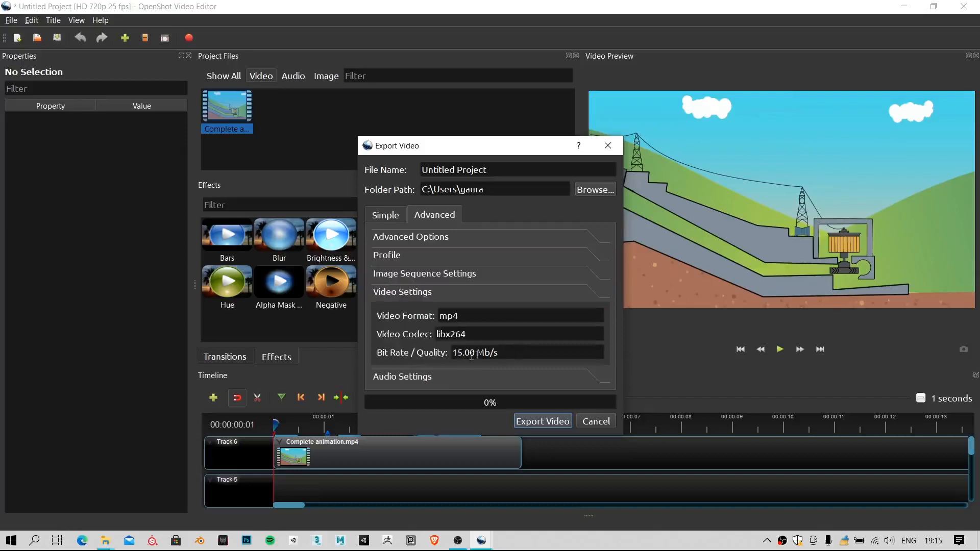
{"action": "left_click_drag", "start_coordinate": [475, 354], "coordinate": [453, 354]}
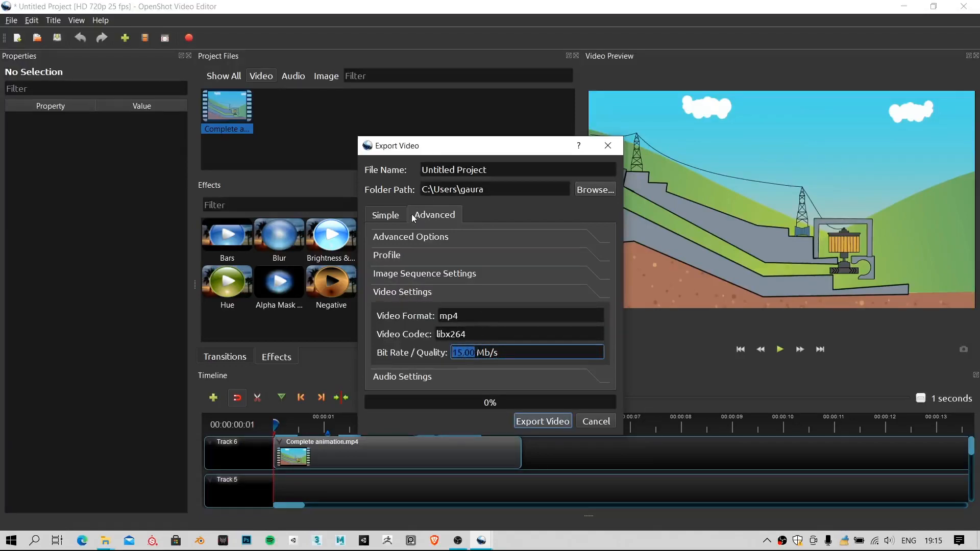
{"action": "left_click", "coordinate": [380, 215]}
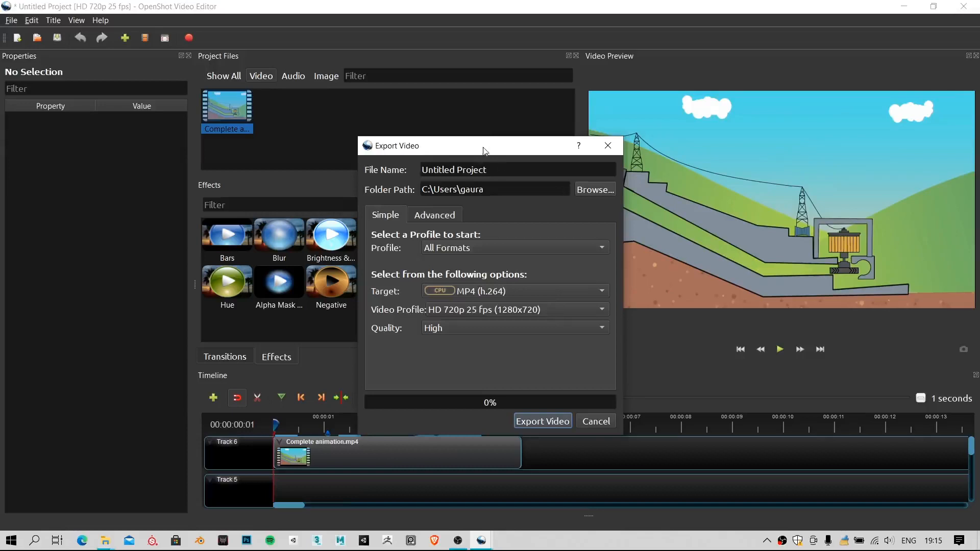
Step: Move the Export Video dialog aside and review the available target formats, keeping MP4 (h.264)
{"action": "left_click_drag", "start_coordinate": [483, 148], "coordinate": [396, 144]}
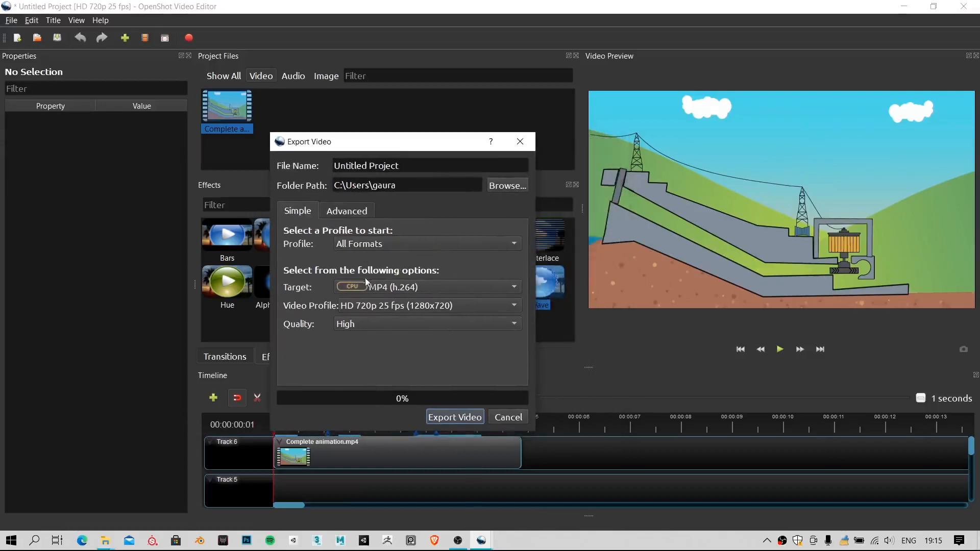
{"action": "left_click", "coordinate": [378, 289]}
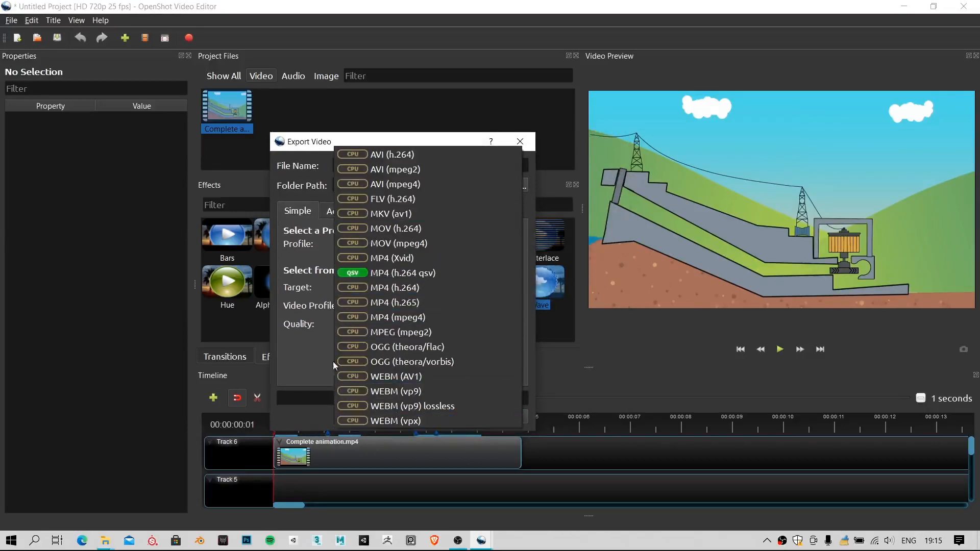
{"action": "left_click", "coordinate": [303, 329]}
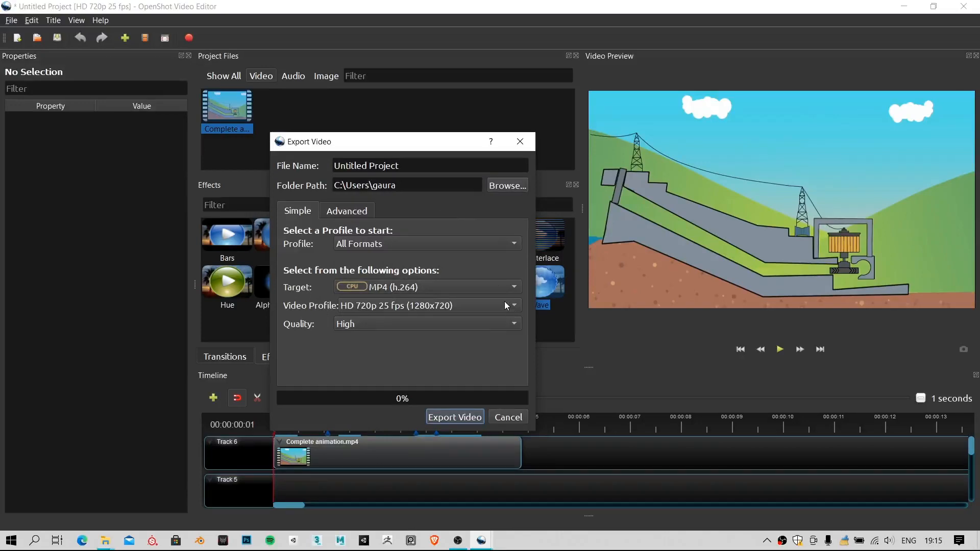
Step: Review the quality options, keep High, and export the video as MP4 (h.264) at HD 720p 25 fps (1280x720)
{"action": "left_click", "coordinate": [429, 323]}
{"action": "left_click", "coordinate": [421, 322]}
{"action": "left_click", "coordinate": [357, 325]}
{"action": "left_click", "coordinate": [387, 399]}
{"action": "left_click", "coordinate": [378, 323]}
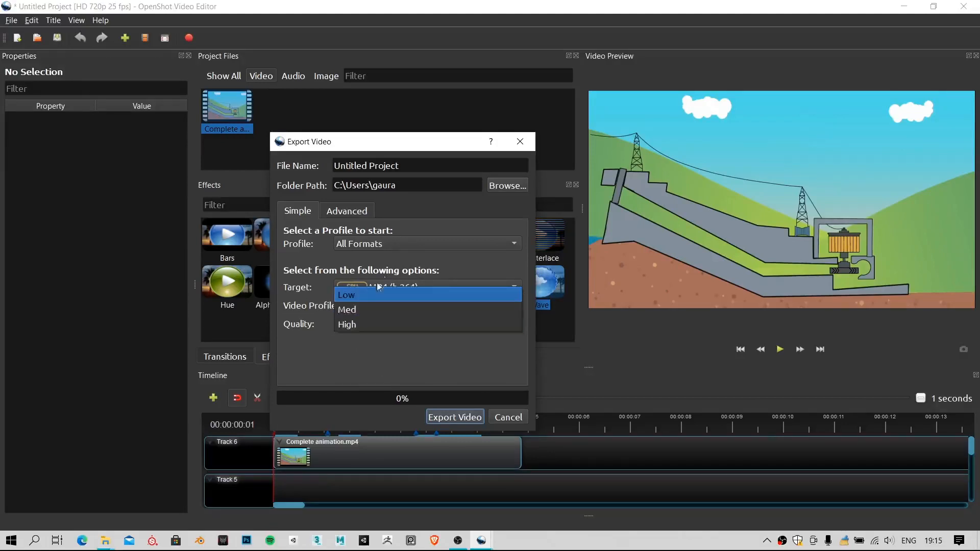
{"action": "left_click", "coordinate": [382, 358]}
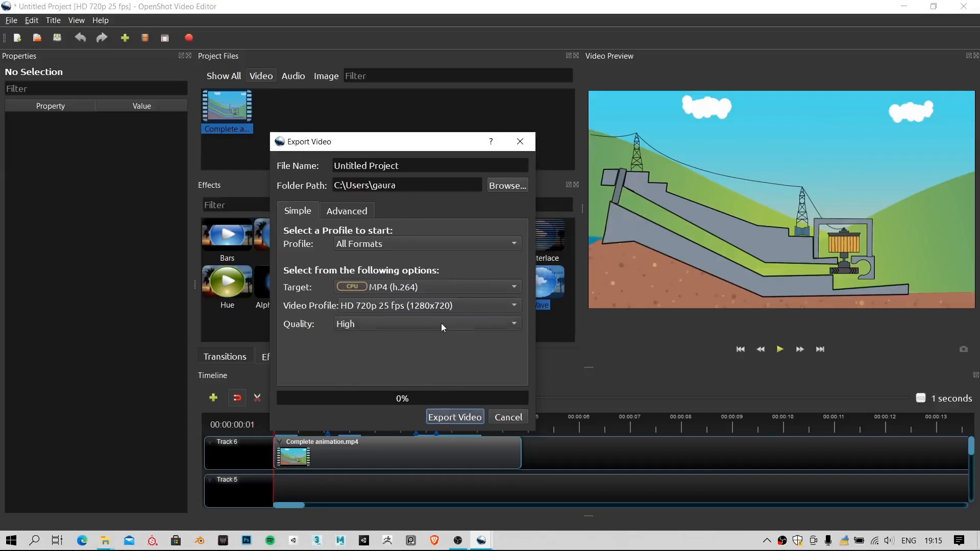
{"action": "left_click", "coordinate": [452, 418]}
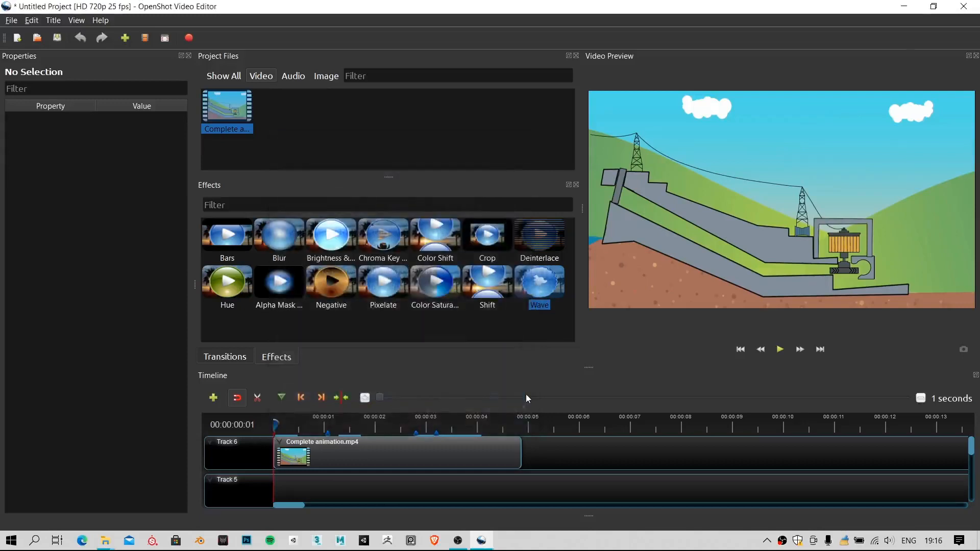
Step: Select the Complete animation.mp4 clip on Track 6 and look through its properties
{"action": "left_click", "coordinate": [105, 541]}
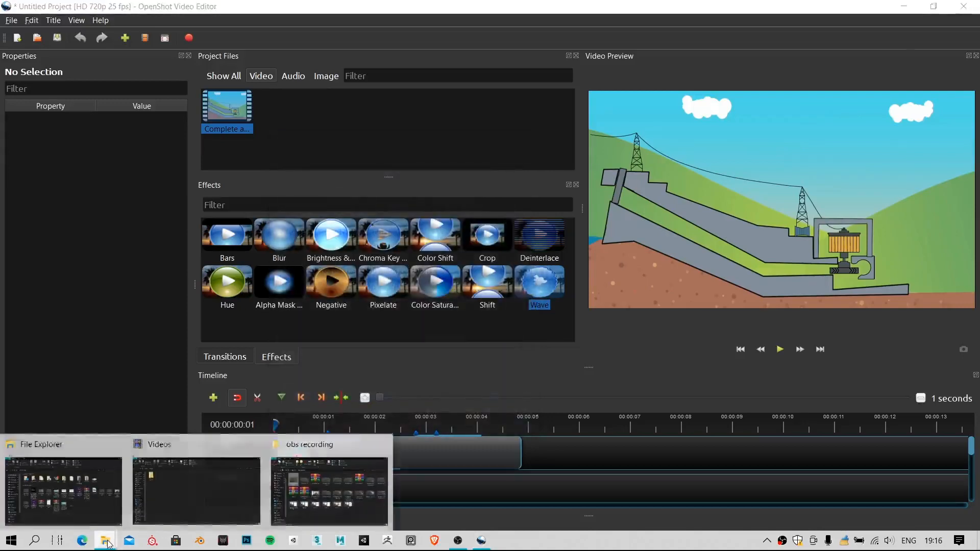
{"action": "left_click", "coordinate": [534, 369]}
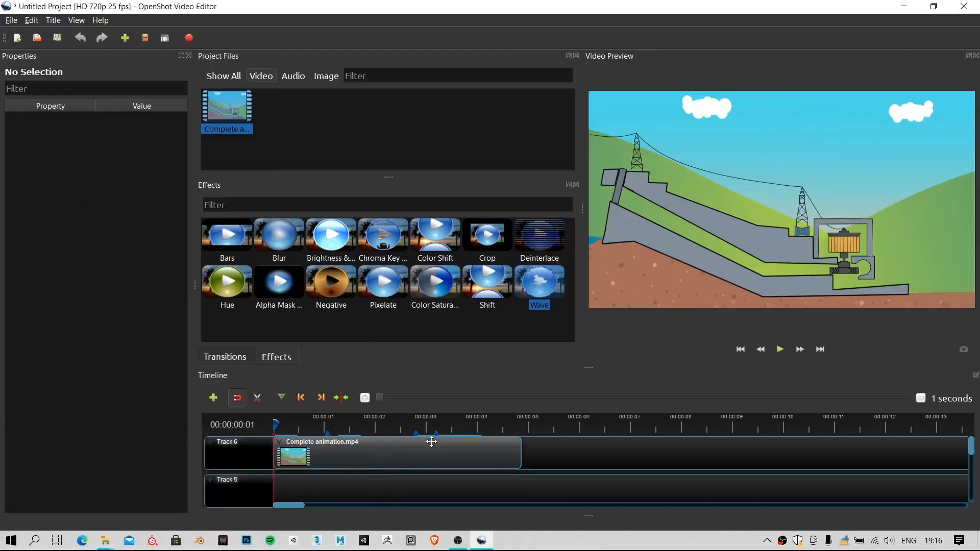
{"action": "left_click", "coordinate": [431, 442]}
{"action": "left_click", "coordinate": [558, 466]}
{"action": "left_click", "coordinate": [382, 453]}
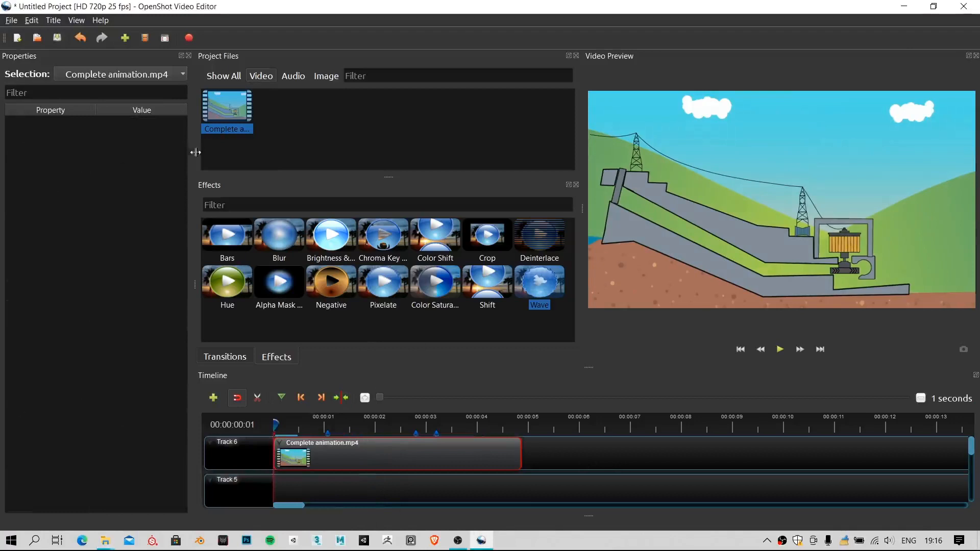
{"action": "left_click", "coordinate": [365, 463]}
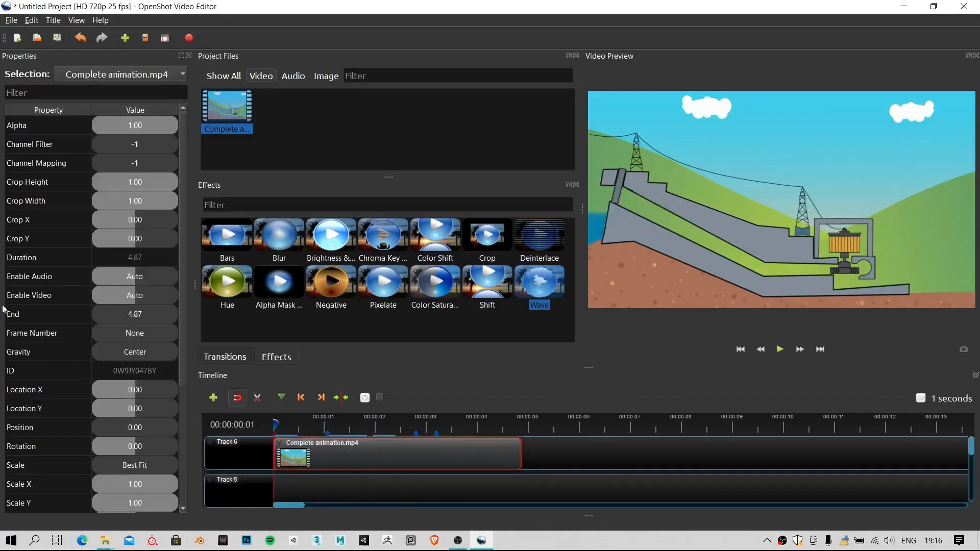
{"action": "scroll", "coordinate": [45, 332], "scroll_direction": "down", "scroll_amount": 1}
{"action": "scroll", "coordinate": [56, 266], "scroll_direction": "up", "scroll_amount": 1}
Step: Set the clip's crop height and crop width to 0.00, Crop X to -0.01 and Enable Audio to Off
{"action": "left_click_drag", "start_coordinate": [161, 127], "coordinate": [181, 128]}
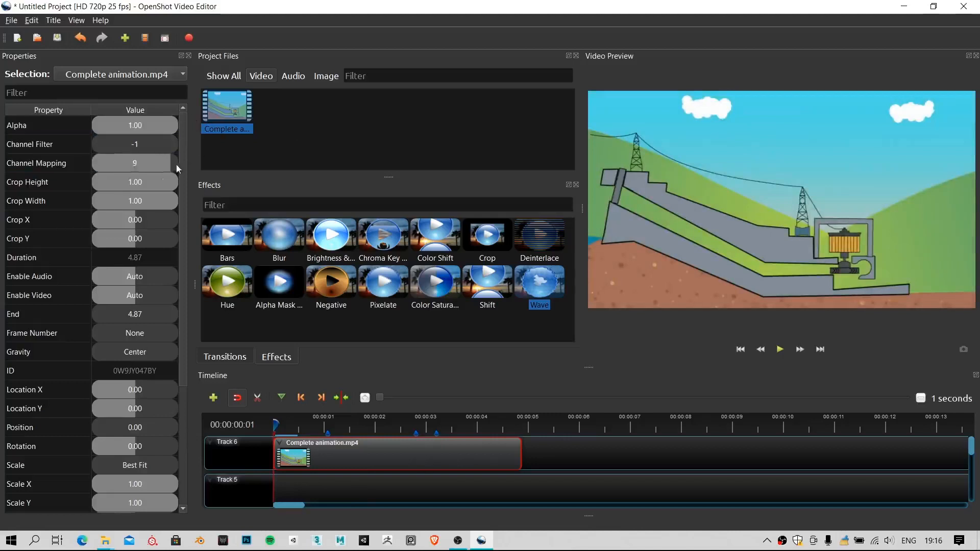
{"action": "left_click_drag", "start_coordinate": [155, 183], "coordinate": [1, 181]}
{"action": "scroll", "coordinate": [56, 206], "scroll_direction": "down", "scroll_amount": 2}
{"action": "scroll", "coordinate": [56, 206], "scroll_direction": "up", "scroll_amount": 2}
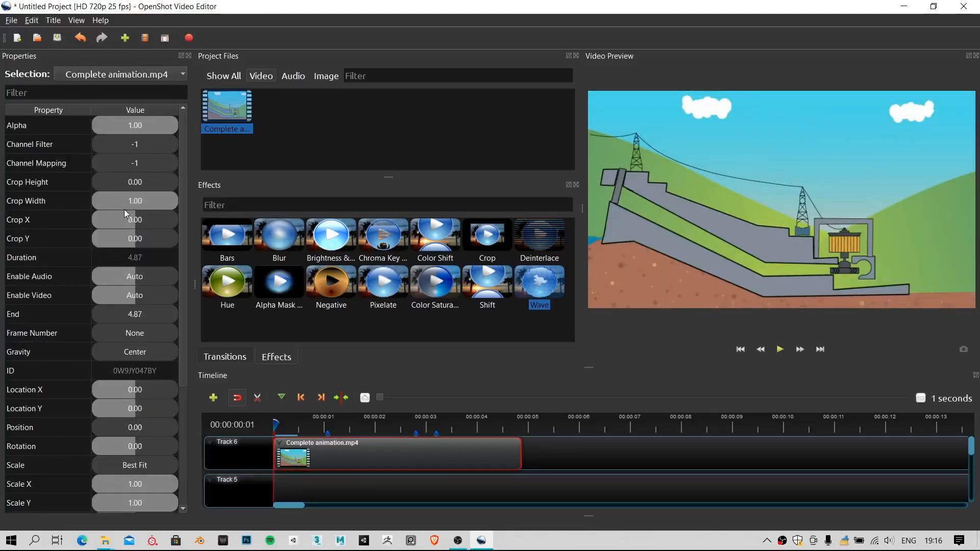
{"action": "left_click_drag", "start_coordinate": [123, 207], "coordinate": [135, 224]}
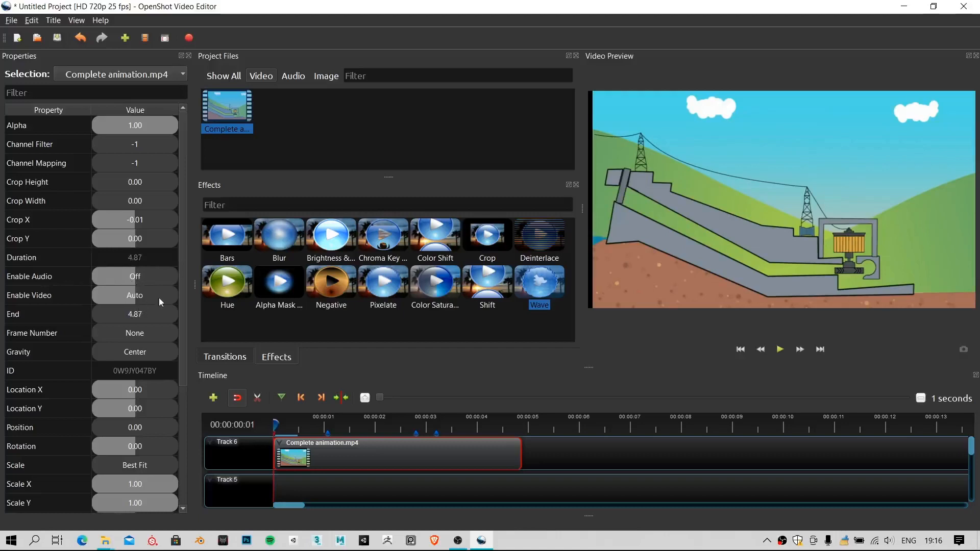
Step: Set the clip's Enable Video to Off and its End to 9.37, and scrub through the lengthened clip
{"action": "mouse_move", "coordinate": [158, 298]}
{"action": "left_mouse_down"}
{"action": "mouse_move", "coordinate": [102, 295]}
{"action": "mouse_move", "coordinate": [142, 313]}
{"action": "mouse_move", "coordinate": [132, 316]}
{"action": "mouse_move", "coordinate": [148, 312]}
{"action": "left_mouse_up"}
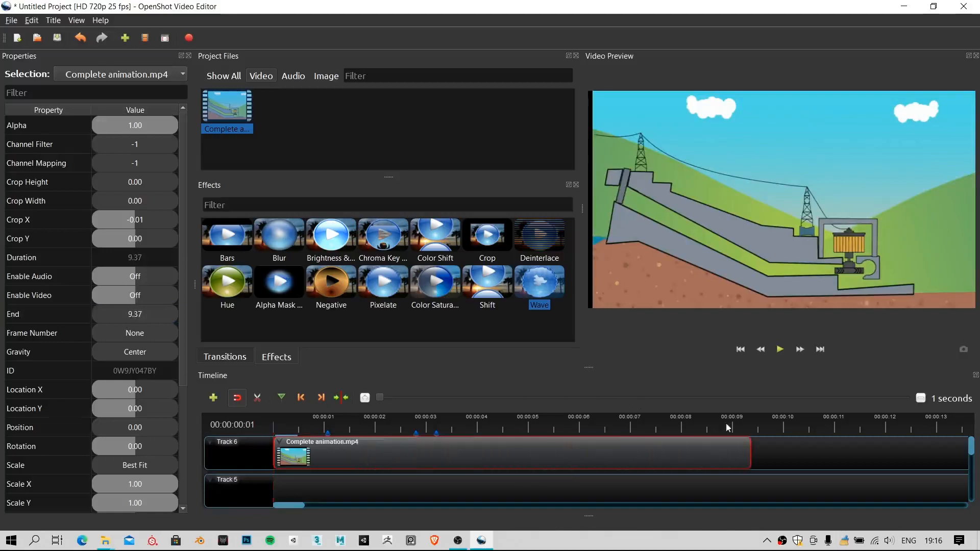
{"action": "left_click_drag", "start_coordinate": [728, 427], "coordinate": [345, 418]}
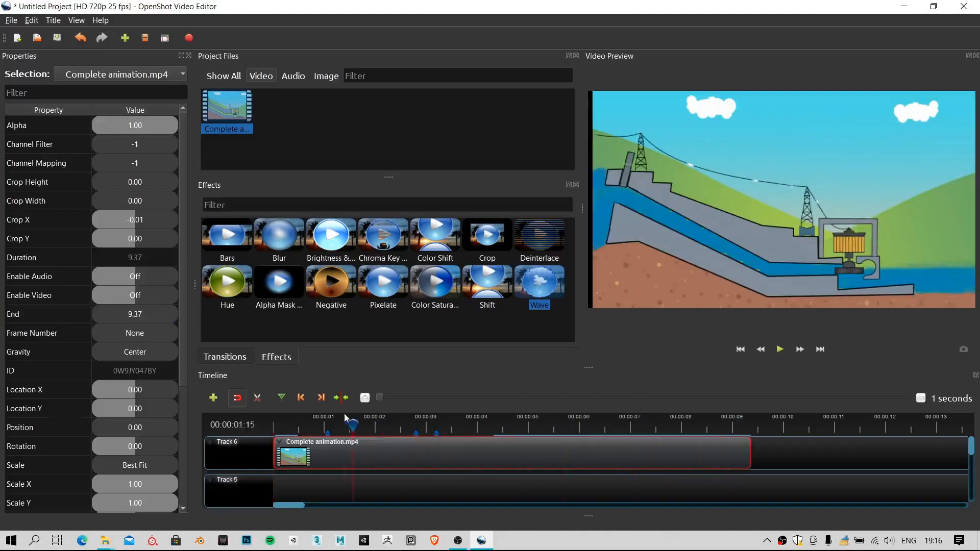
{"action": "left_click", "coordinate": [485, 424]}
{"action": "left_click", "coordinate": [635, 421]}
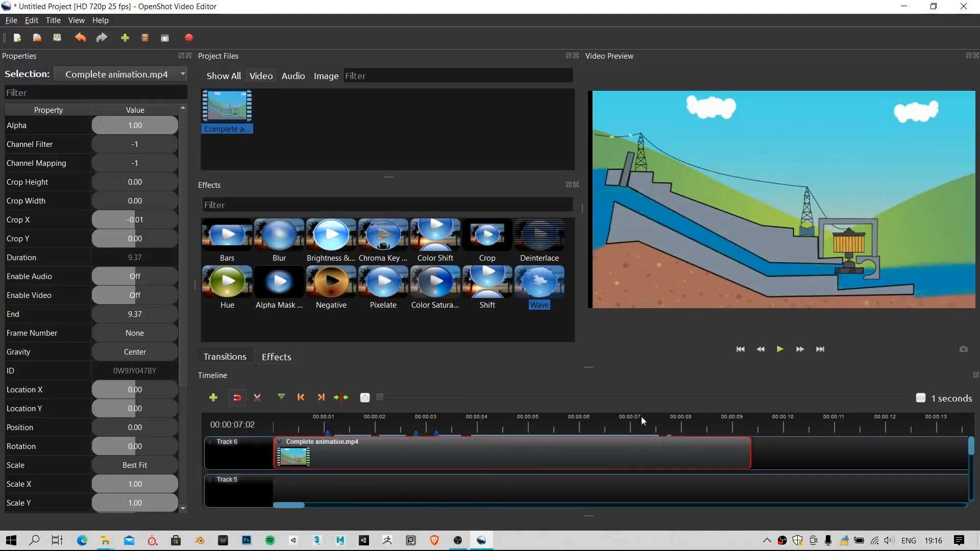
Step: Keyframe the clip's Location X at 0.11 at 00:00:08:12 and preview the horizontal movement by scrubbing and playing
{"action": "left_click", "coordinate": [704, 424]}
{"action": "left_click_drag", "start_coordinate": [124, 332], "coordinate": [198, 341]}
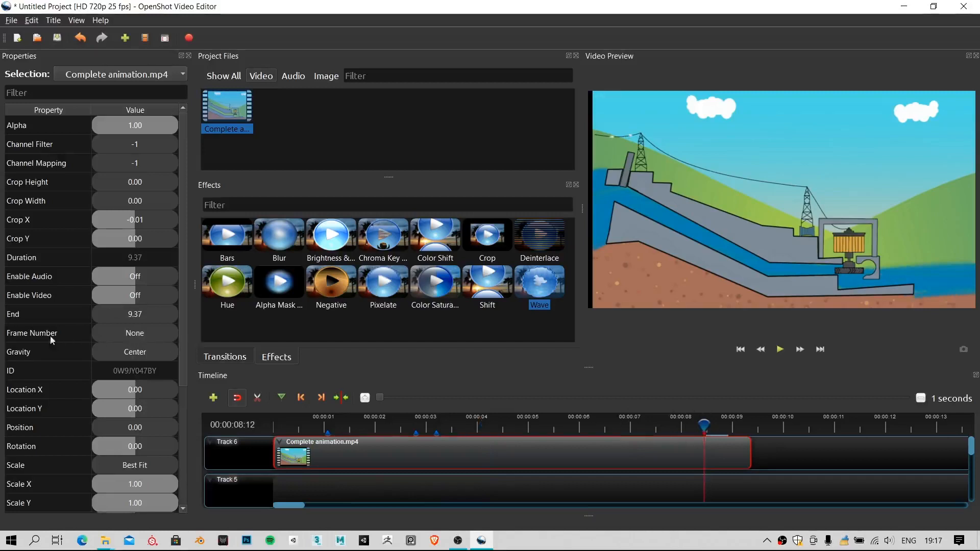
{"action": "scroll", "coordinate": [112, 295], "scroll_direction": "down", "scroll_amount": 2}
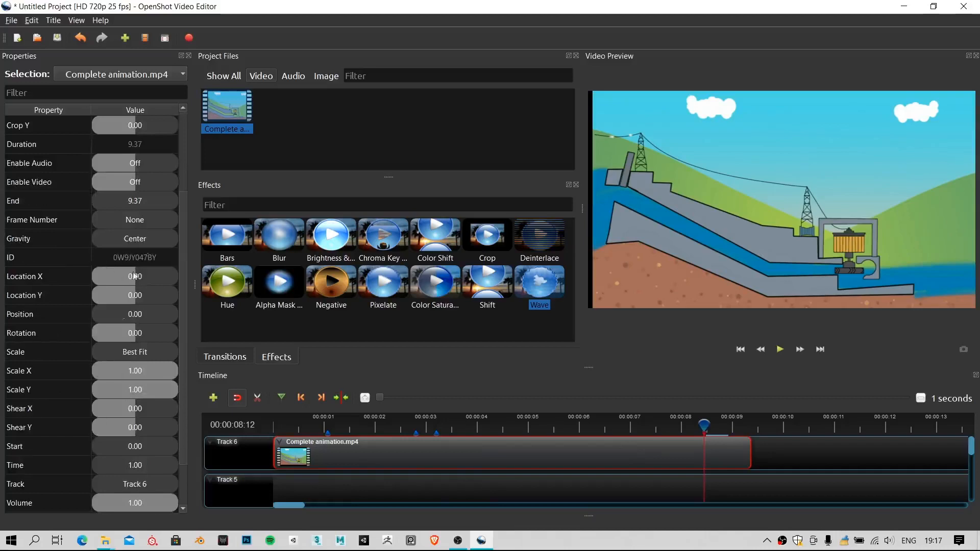
{"action": "left_click_drag", "start_coordinate": [130, 277], "coordinate": [218, 331]}
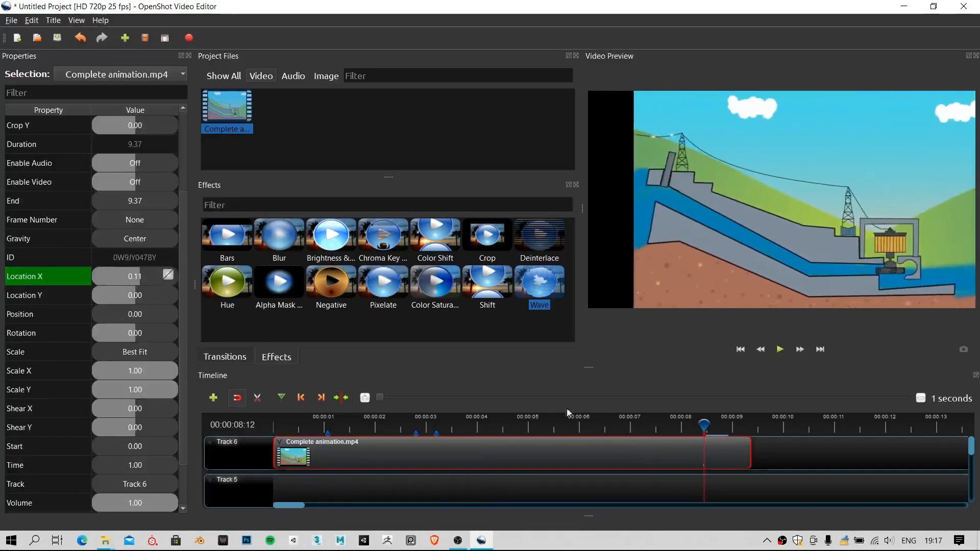
{"action": "left_click", "coordinate": [507, 424]}
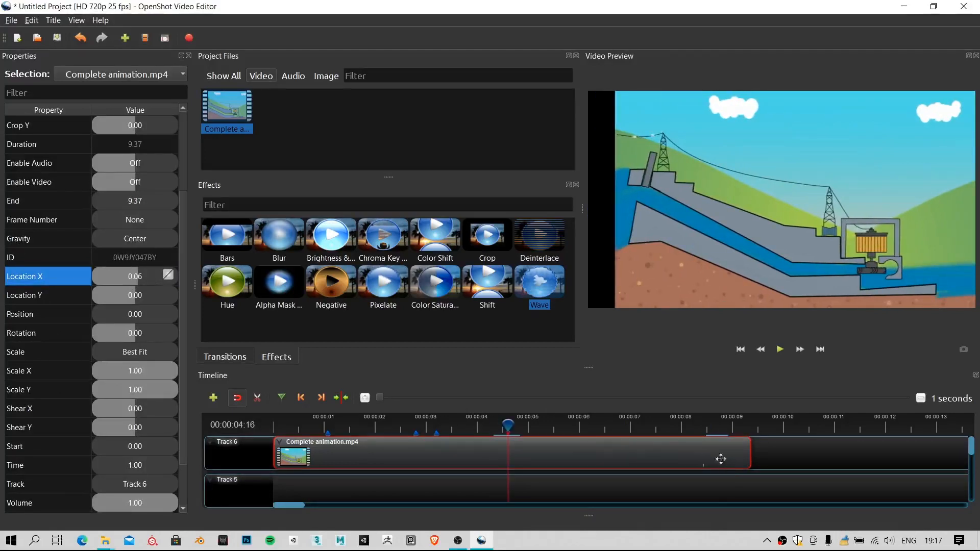
{"action": "left_click", "coordinate": [681, 423]}
{"action": "left_click_drag", "start_coordinate": [681, 423], "coordinate": [565, 445]}
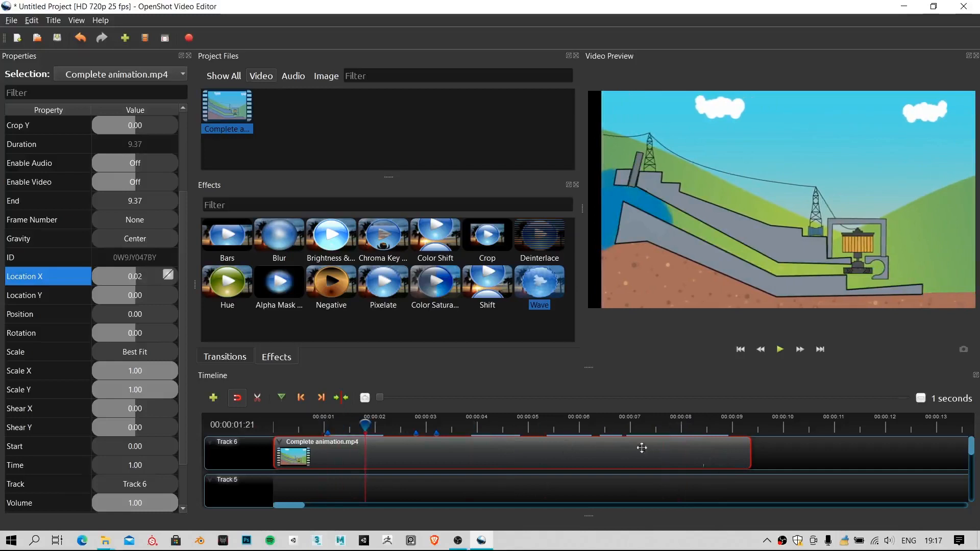
{"action": "key", "text": "space"}
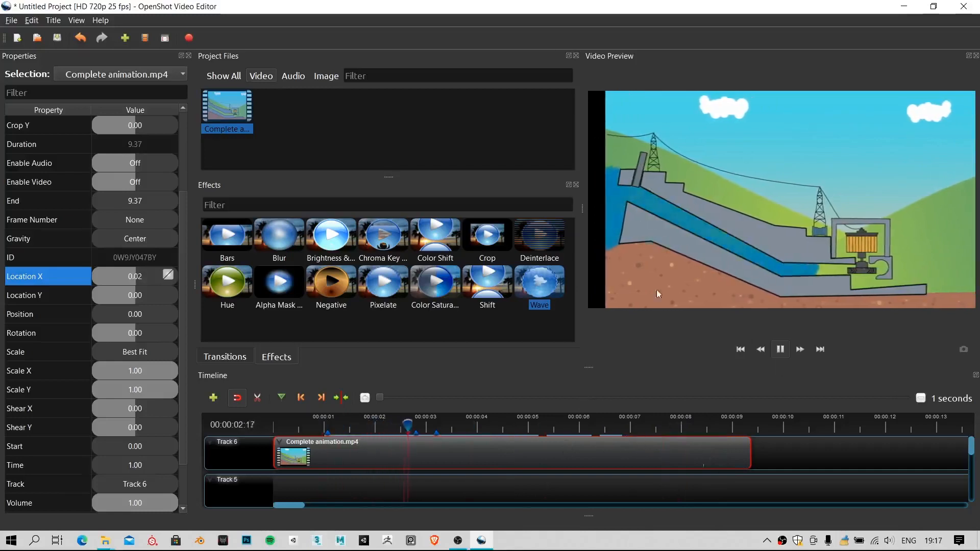
{"action": "key", "text": "space"}
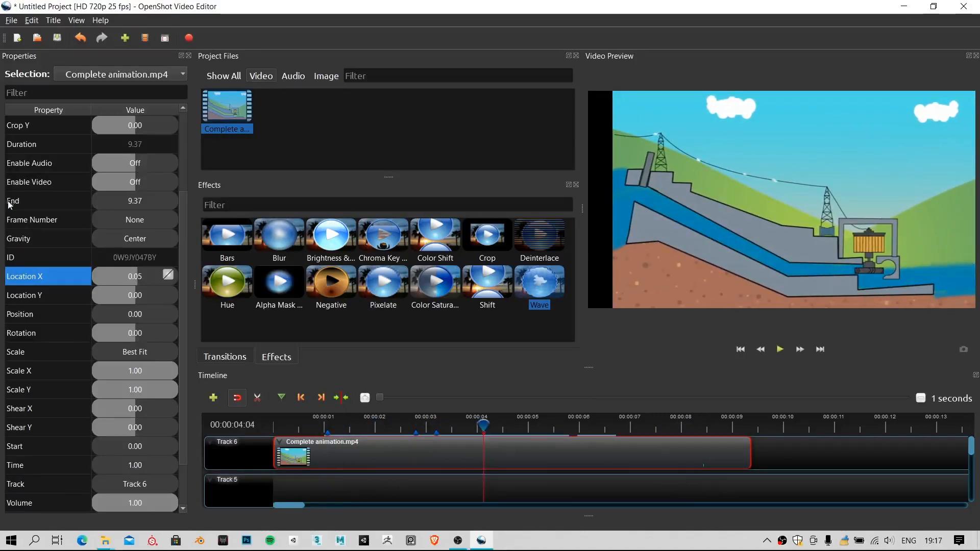
Step: Remove the Location X keyframe at the start of the clip, check the motion and return the playhead to the start
{"action": "scroll", "coordinate": [97, 323], "scroll_direction": "down", "scroll_amount": 1}
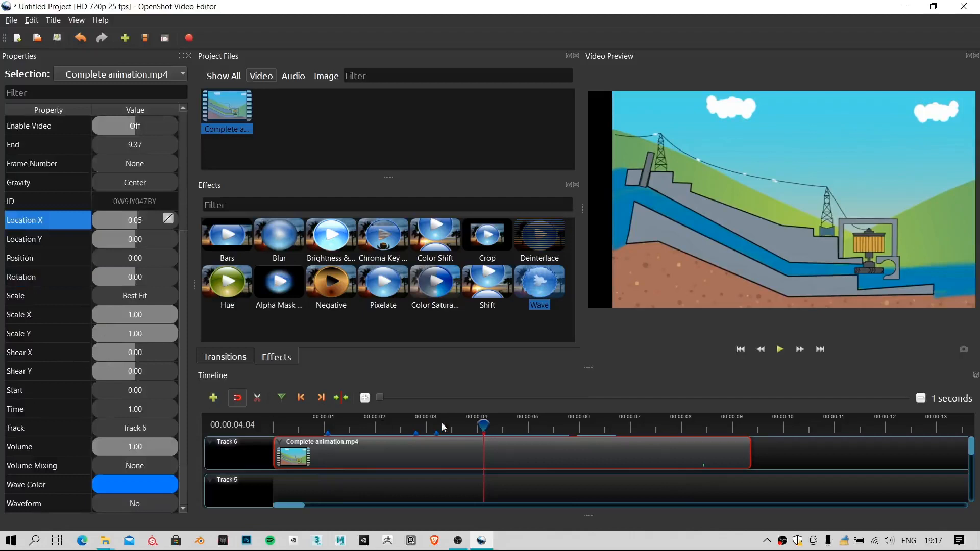
{"action": "left_click_drag", "start_coordinate": [427, 424], "coordinate": [234, 409]}
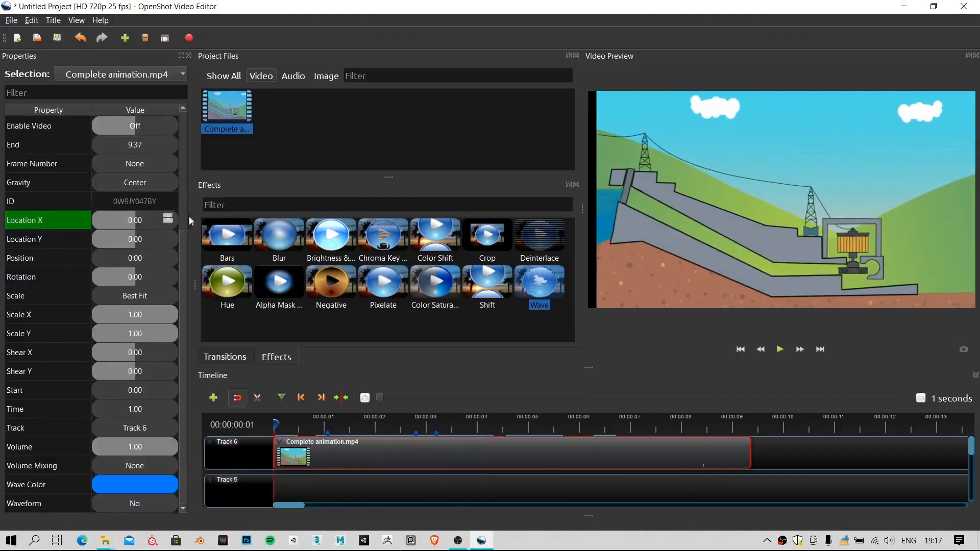
{"action": "left_click", "coordinate": [136, 220]}
{"action": "right_click", "coordinate": [164, 220]}
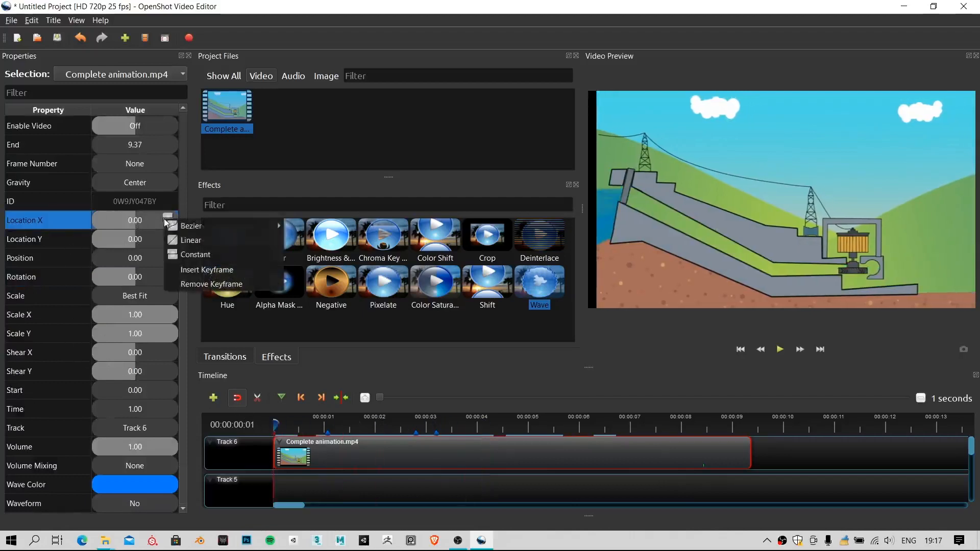
{"action": "left_click", "coordinate": [204, 284]}
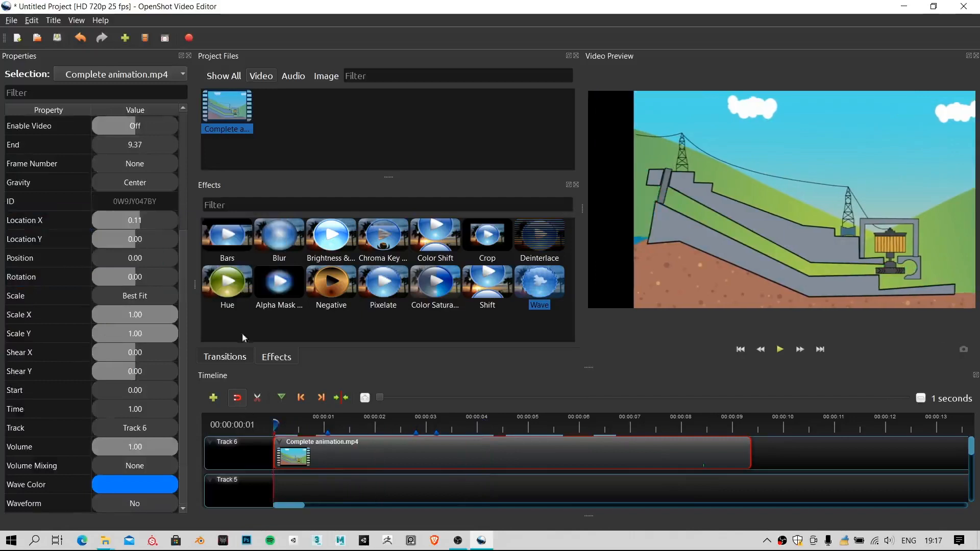
{"action": "left_click_drag", "start_coordinate": [351, 424], "coordinate": [383, 427]}
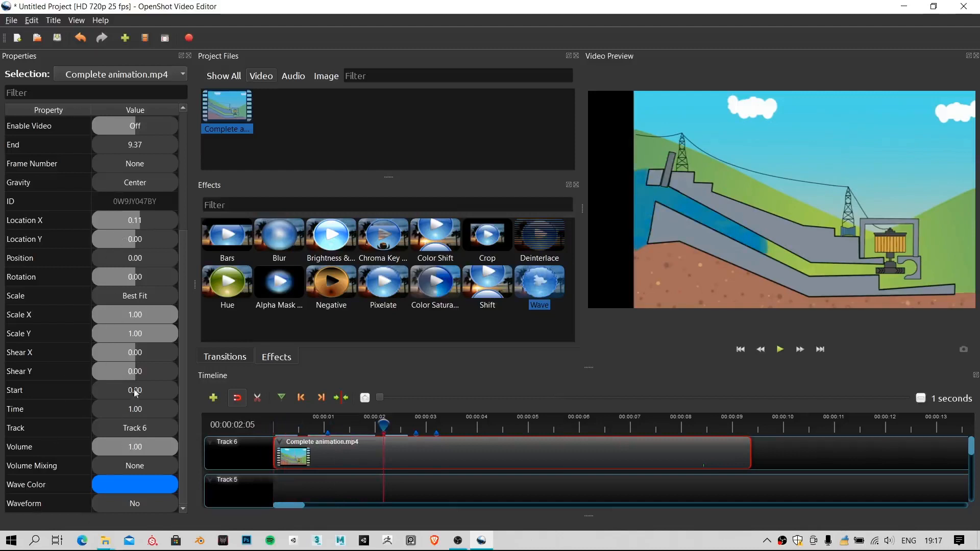
{"action": "left_click", "coordinate": [340, 425]}
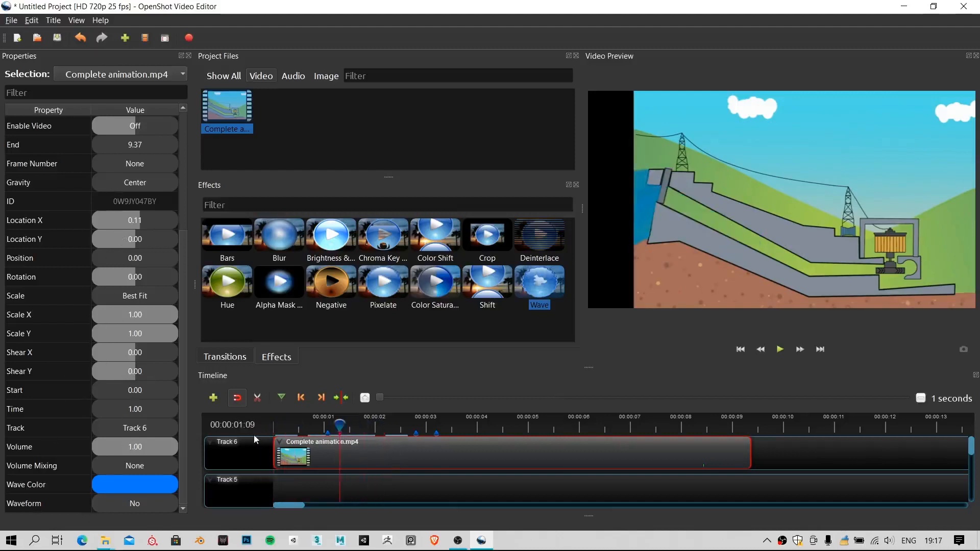
{"action": "key", "text": "Home"}
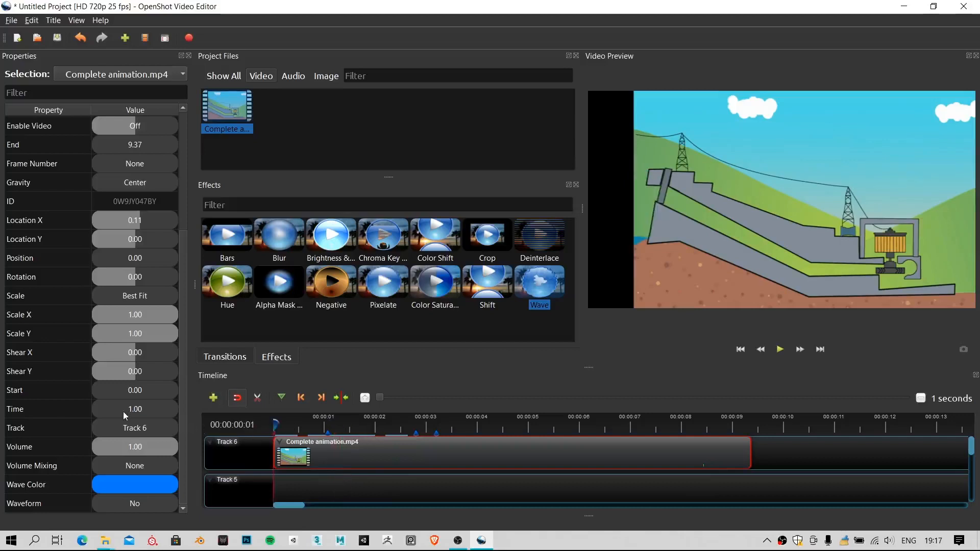